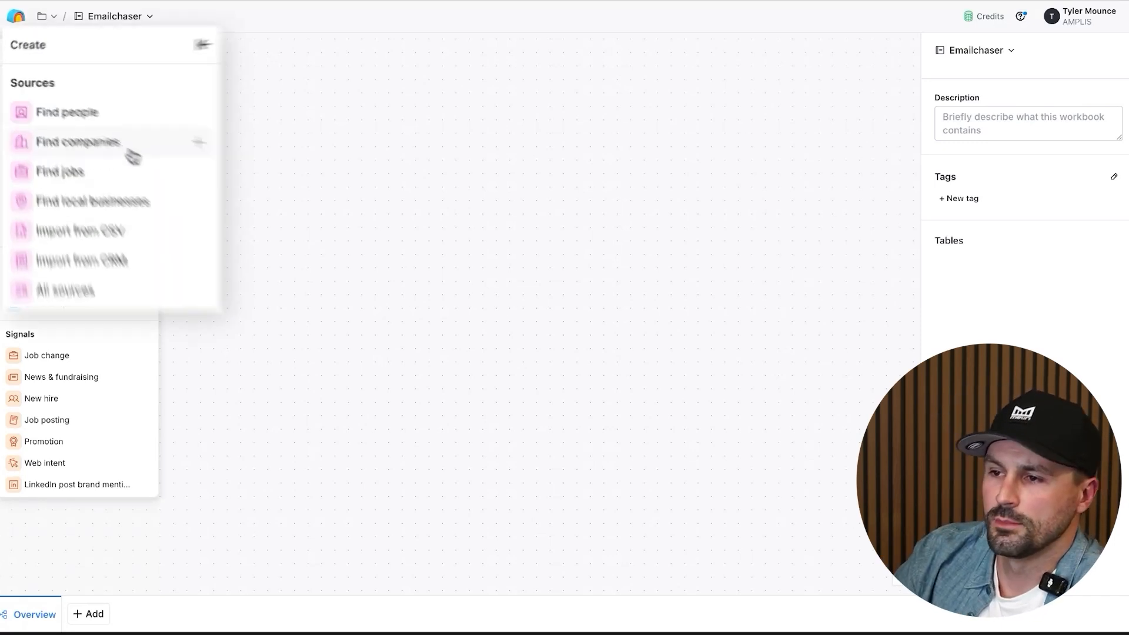
# Step: Start a Find companies source in the Emailchaser workbook and look over the available search criteria
pyautogui.click(160, 160)
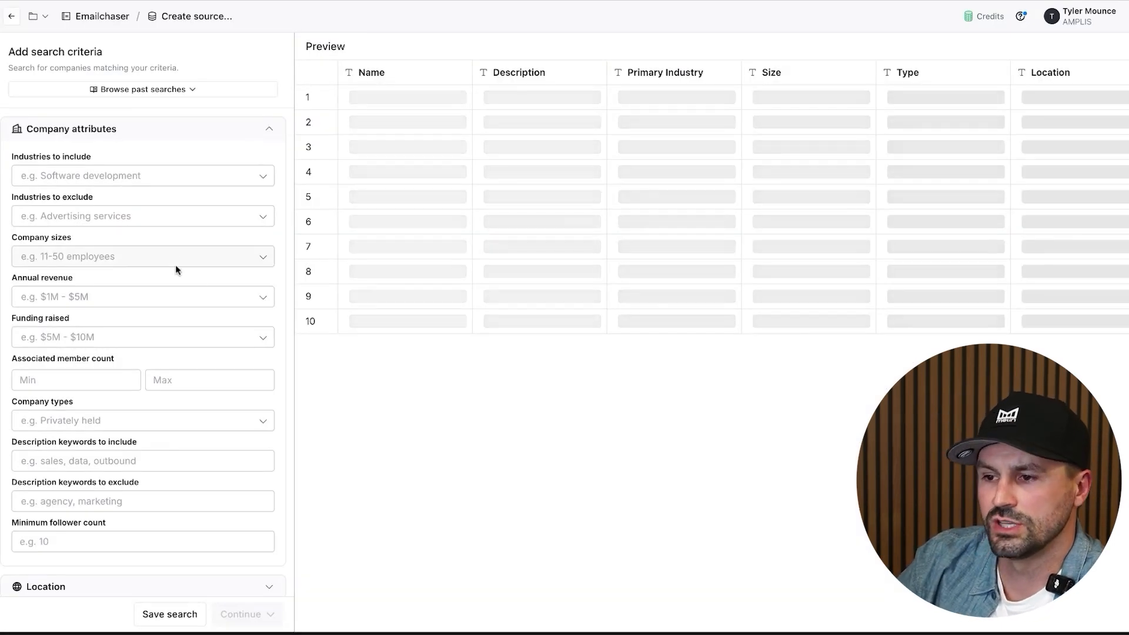
pyautogui.scroll(-5, 175, 264)
pyautogui.scroll(-1, 175, 268)
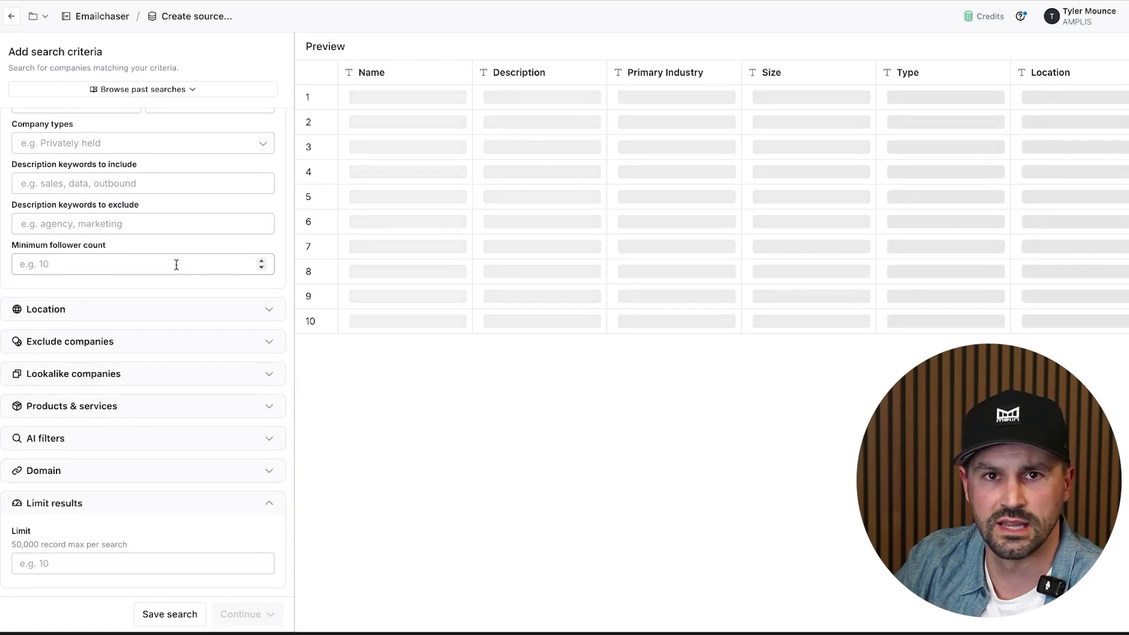
pyautogui.scroll(2, 177, 265)
pyautogui.scroll(3, 177, 265)
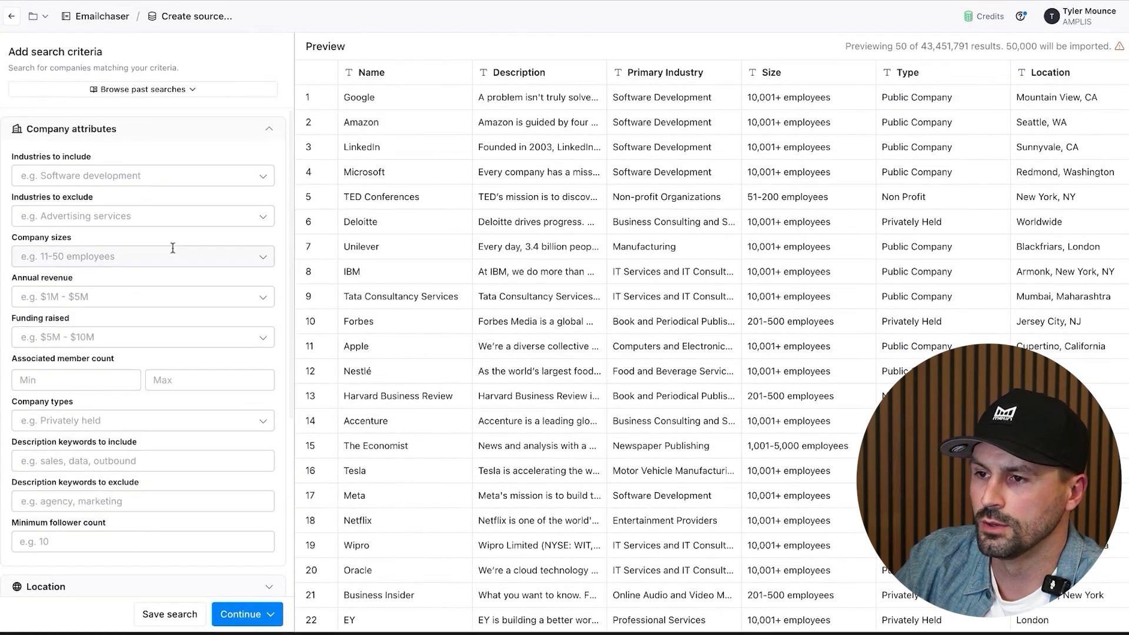
# Step: Include the Law Practice and Legal Services industries in the company search
pyautogui.click(125, 174)
pyautogui.write('law')
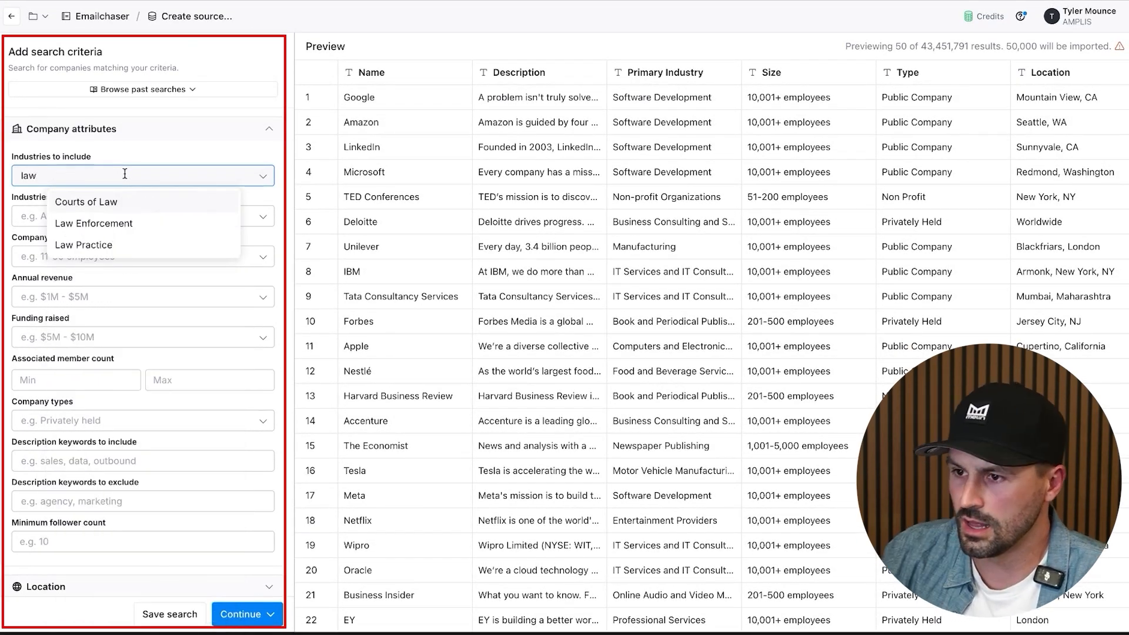
pyautogui.click(109, 245)
pyautogui.write('leg')
pyautogui.click(110, 202)
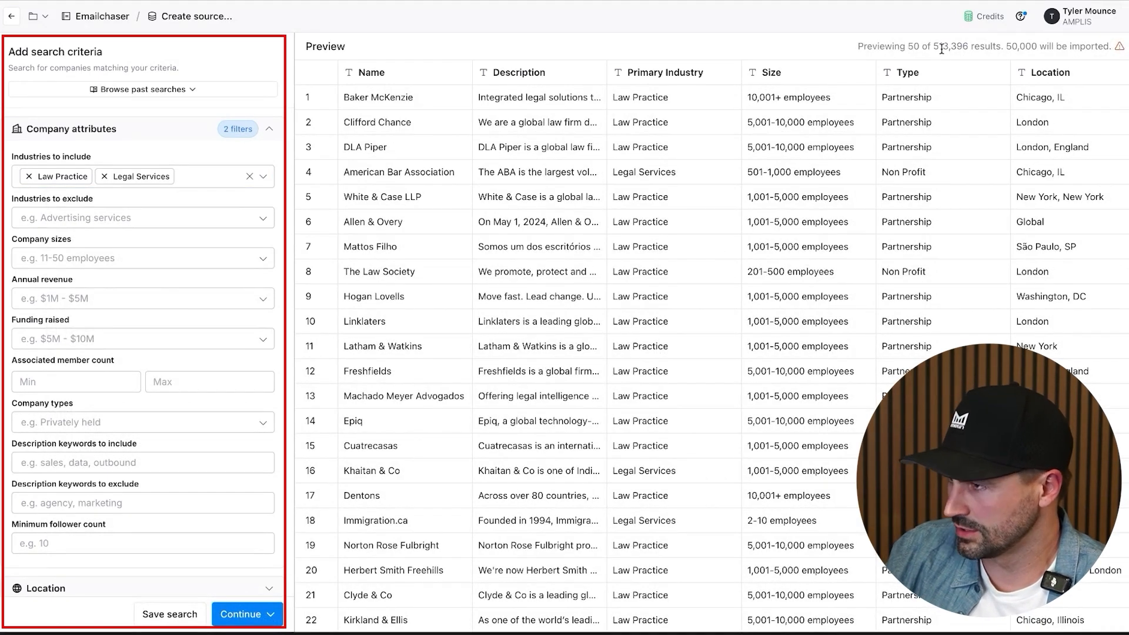
# Step: Restrict the company search to the United States in the location criteria
pyautogui.scroll(-3, 132, 275)
pyautogui.click(91, 314)
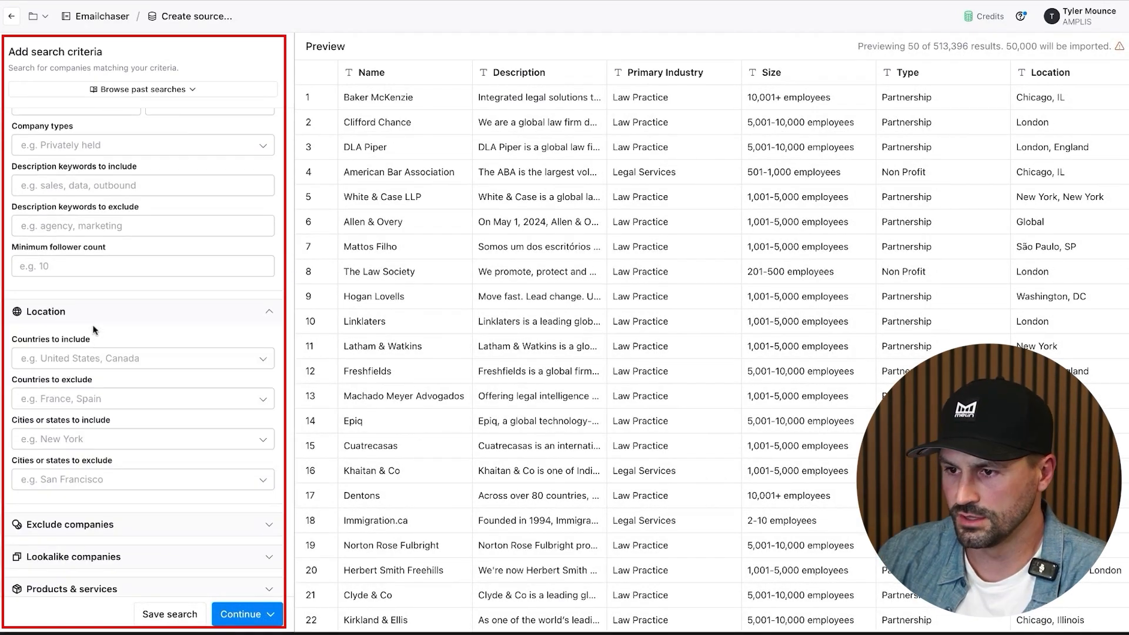
pyautogui.click(87, 358)
pyautogui.write('united')
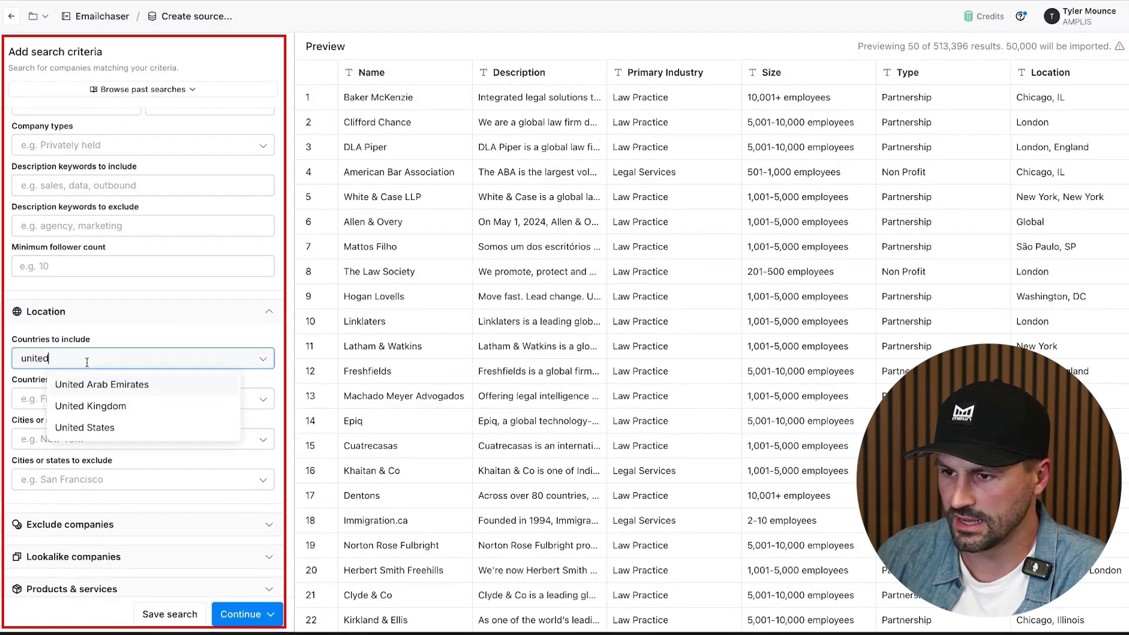
pyautogui.click(88, 427)
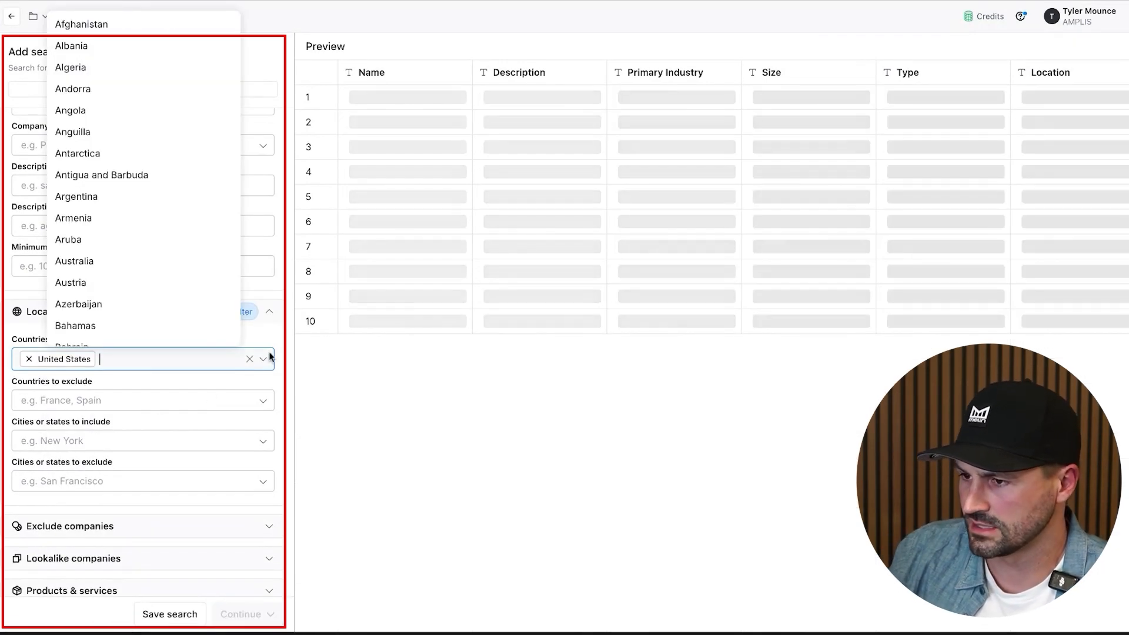
pyautogui.click(290, 341)
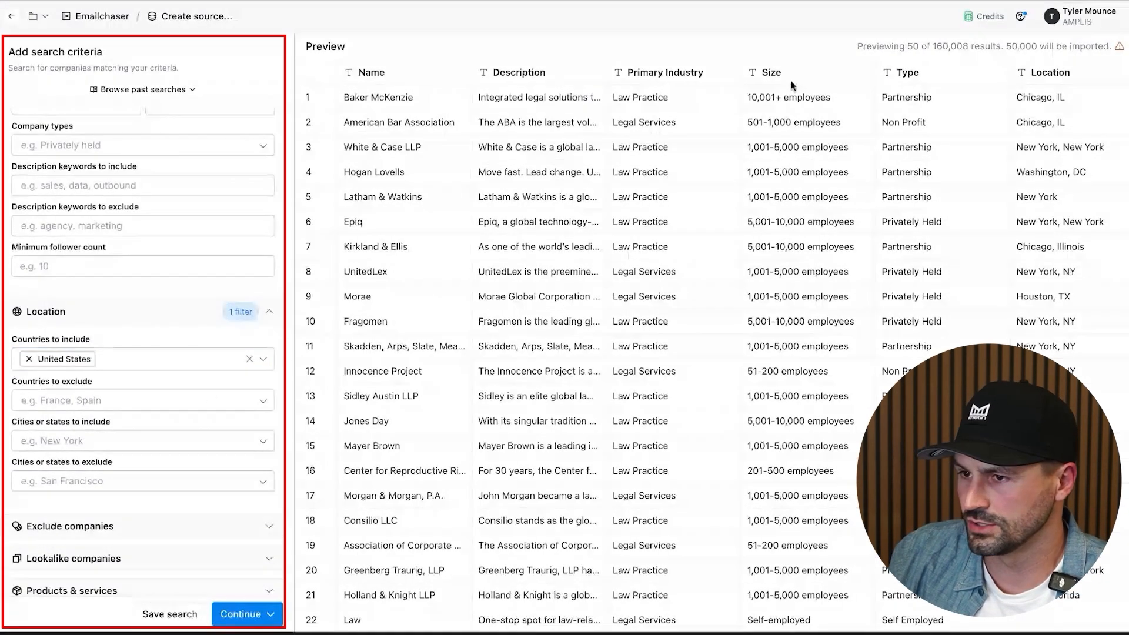
# Step: Add the 2-10 and 11-50 employees company sizes to the search, and remove the 2-10 size again
pyautogui.scroll(5, 126, 217)
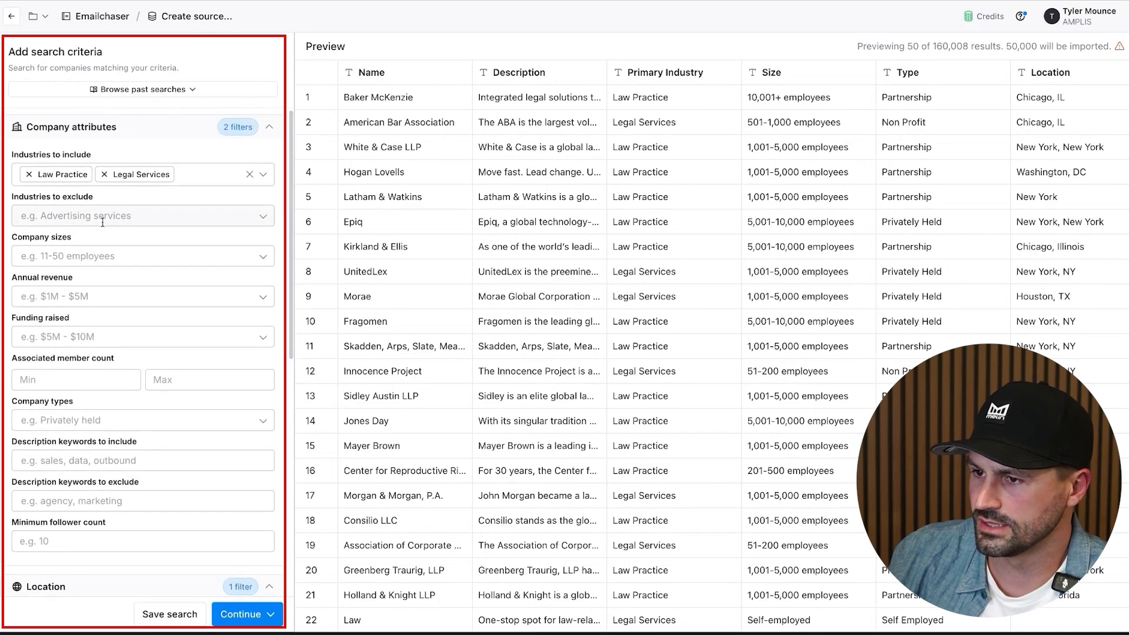
pyautogui.click(101, 222)
pyautogui.click(6, 250)
pyautogui.click(49, 256)
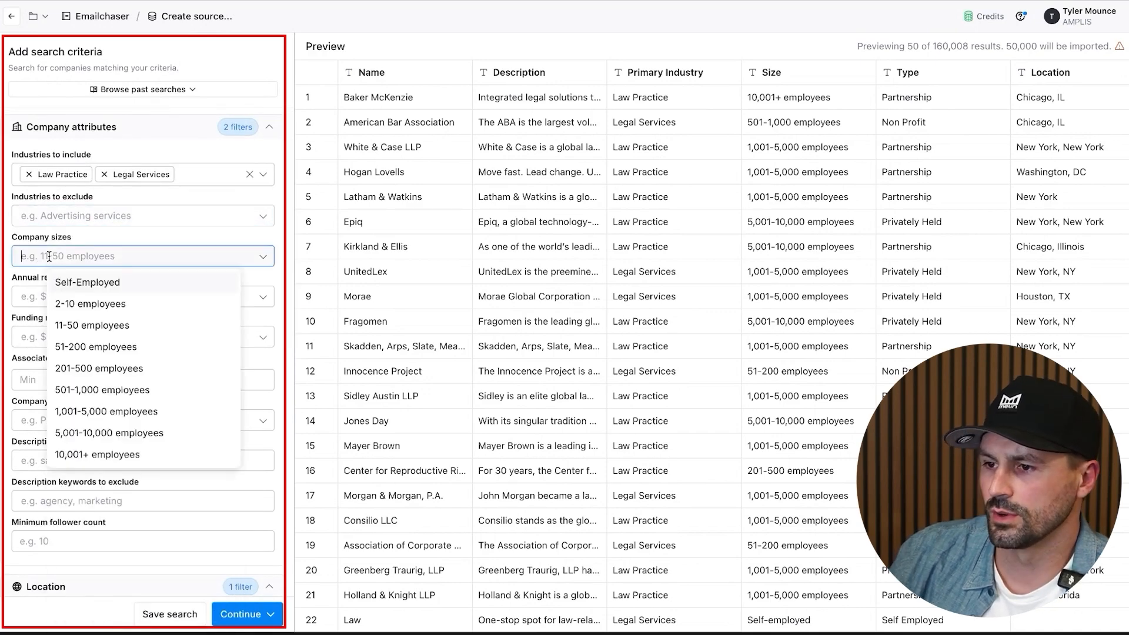
pyautogui.click(86, 305)
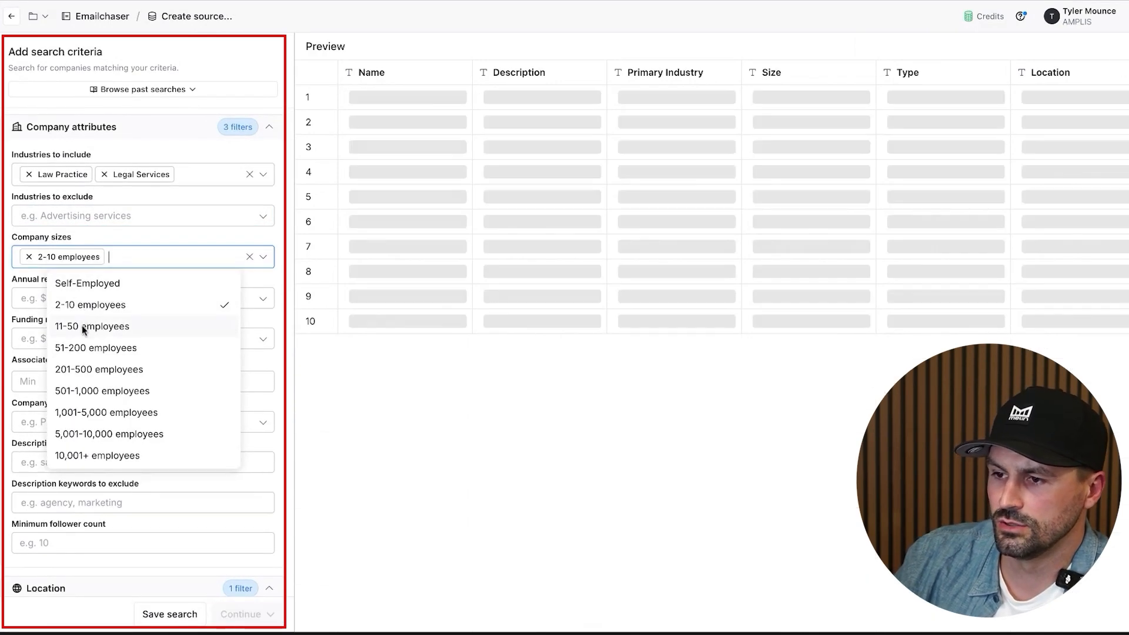
pyautogui.click(83, 328)
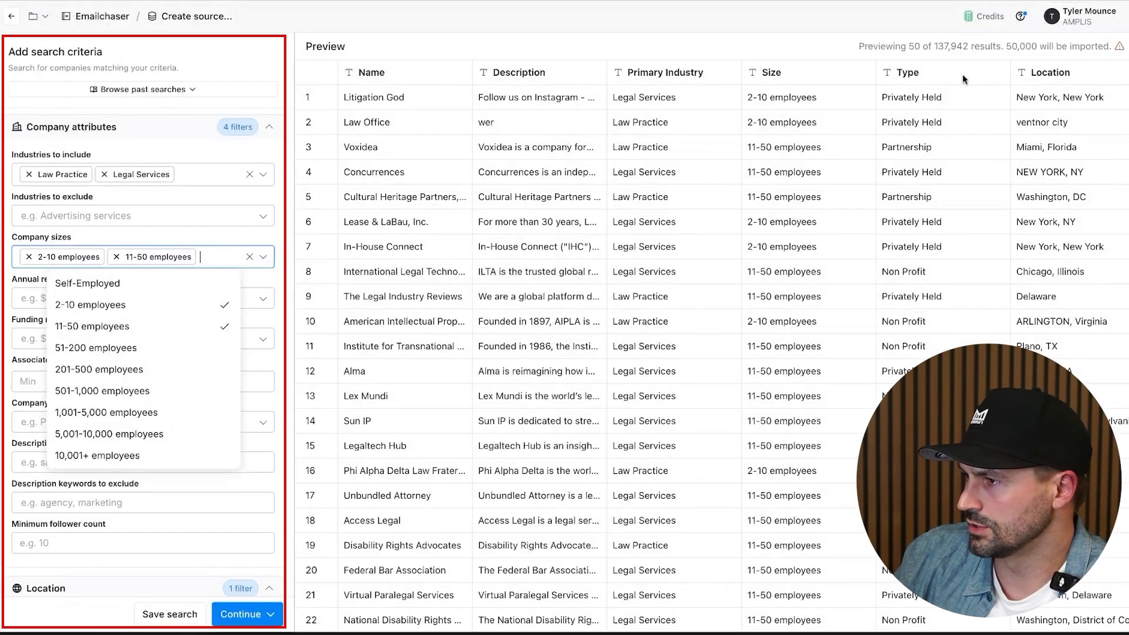
pyautogui.click(659, 43)
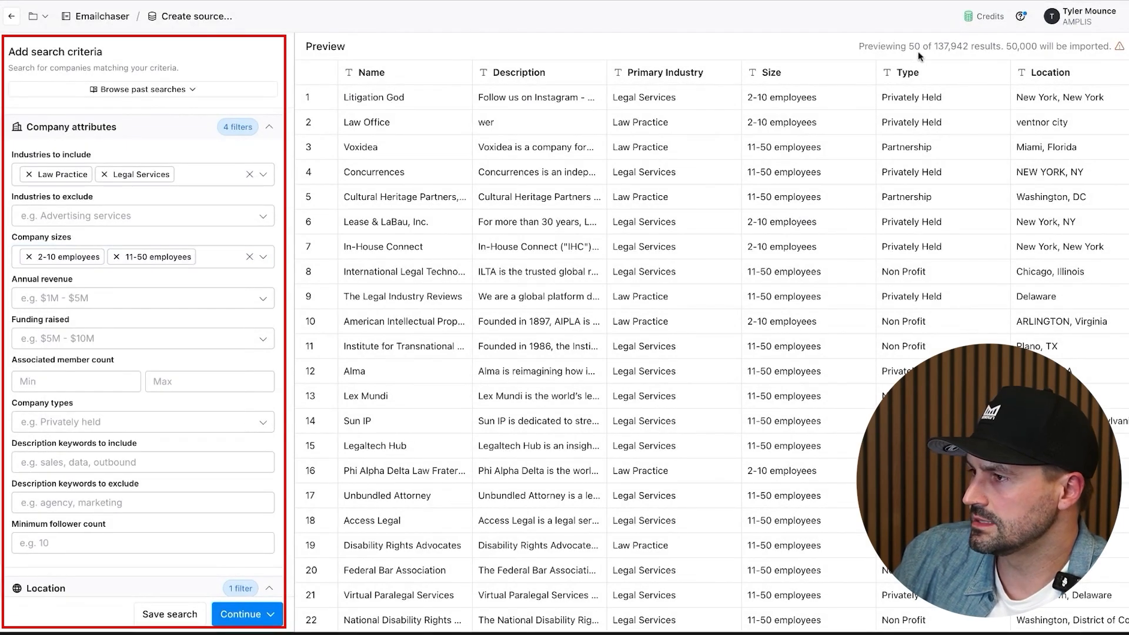
pyautogui.scroll(-2, 914, 169)
pyautogui.scroll(2, 914, 169)
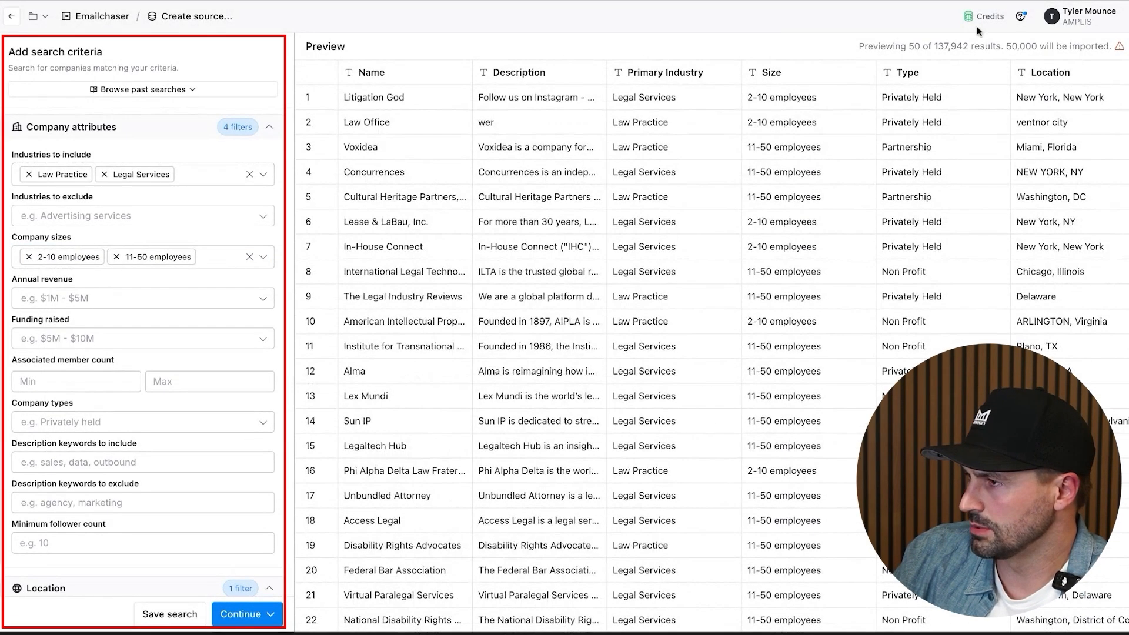
pyautogui.click(28, 257)
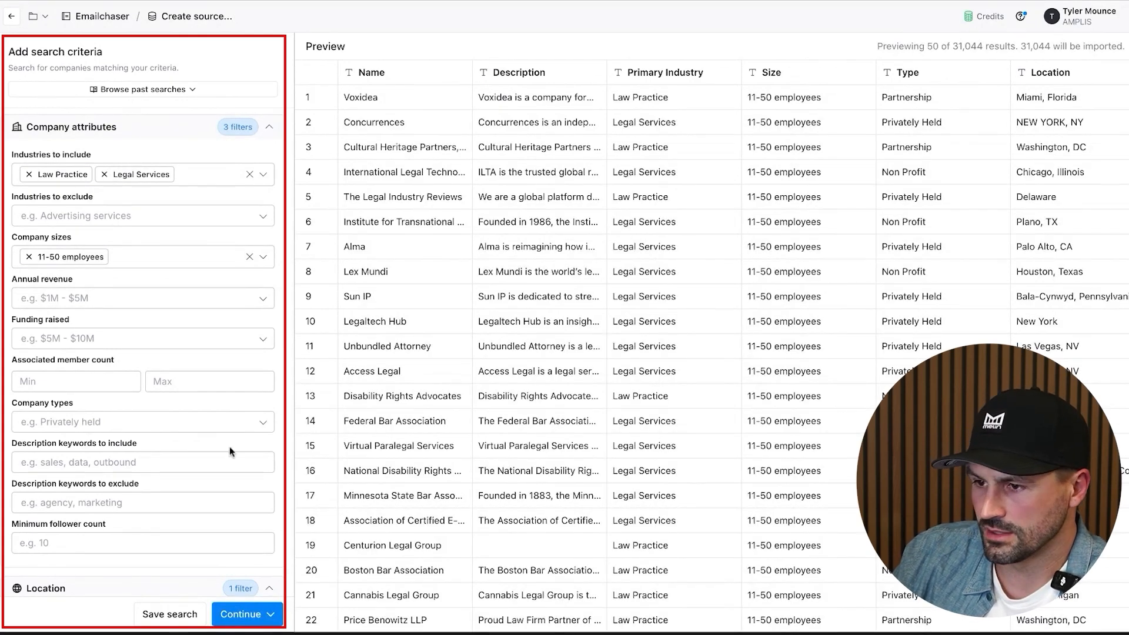
# Step: Review the search criteria and import the matching companies into a new table
pyautogui.scroll(-3, 232, 446)
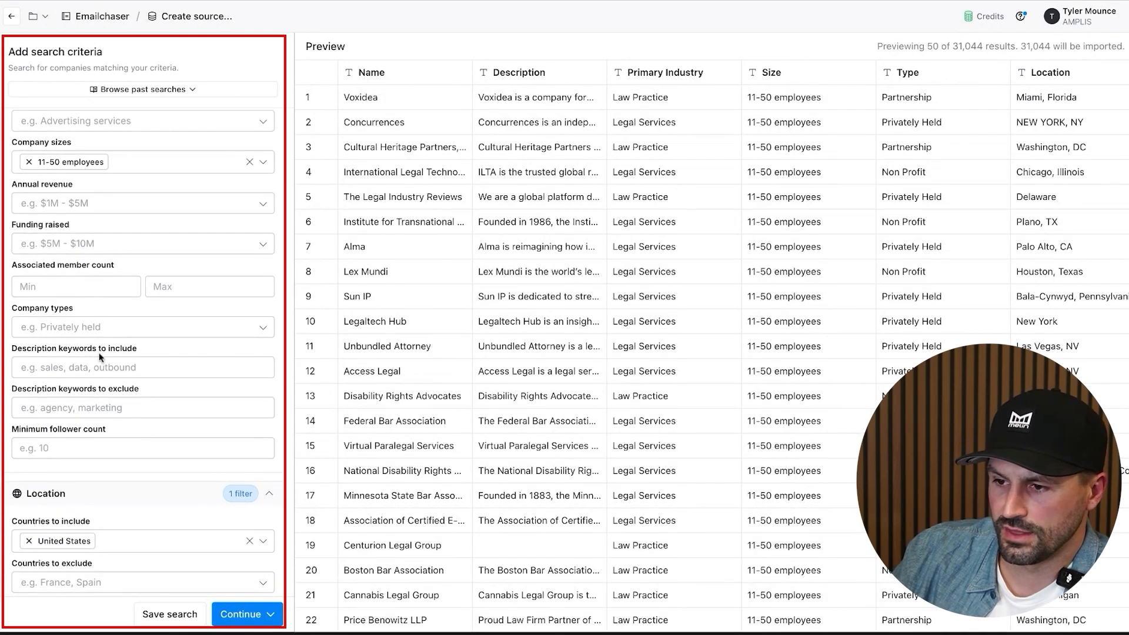
pyautogui.scroll(-10, 100, 357)
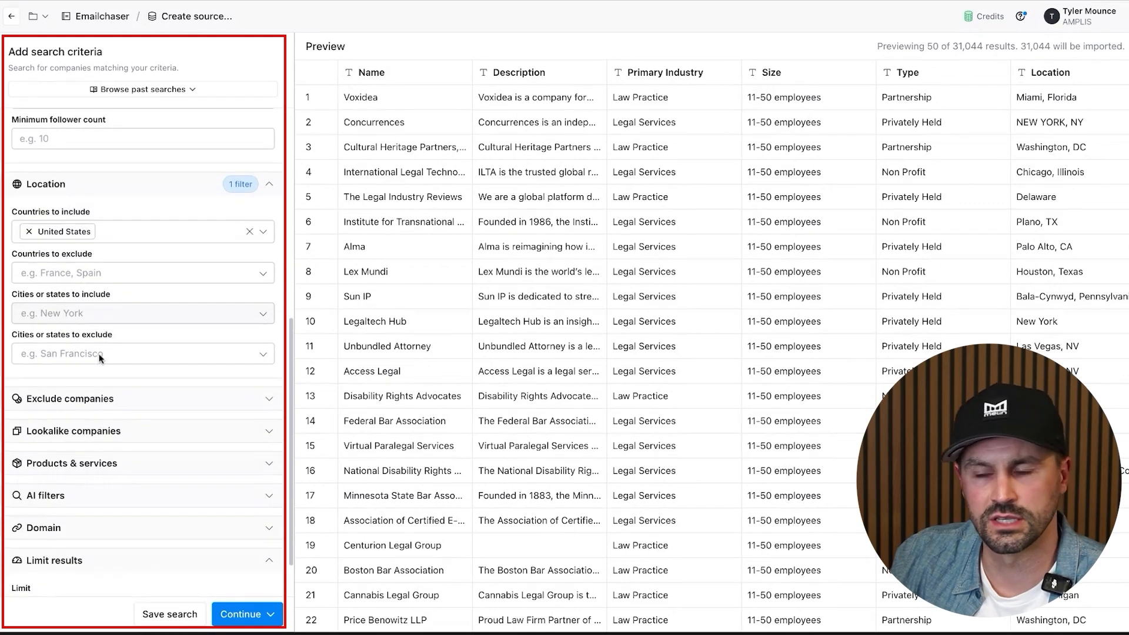
pyautogui.scroll(6, 99, 381)
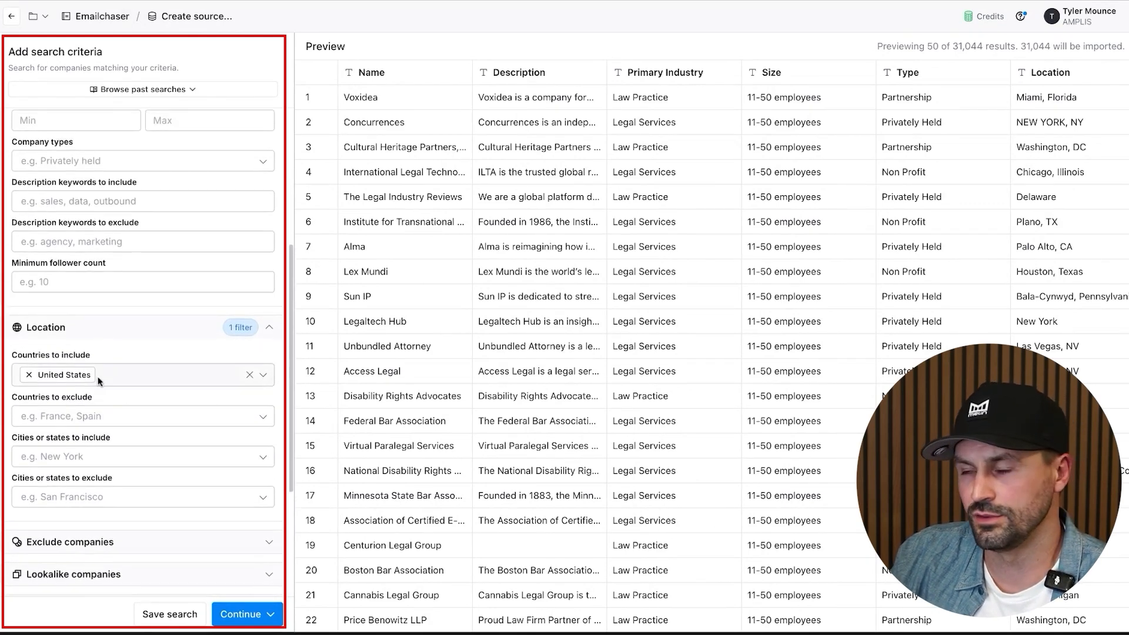
pyautogui.scroll(8, 99, 381)
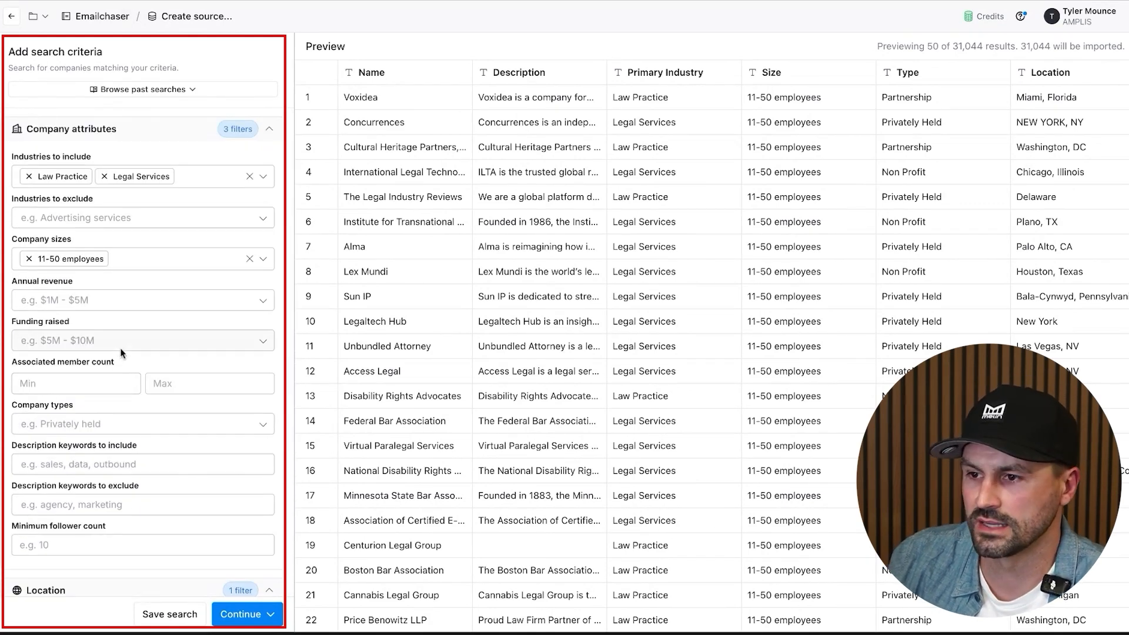
pyautogui.scroll(-1, 203, 398)
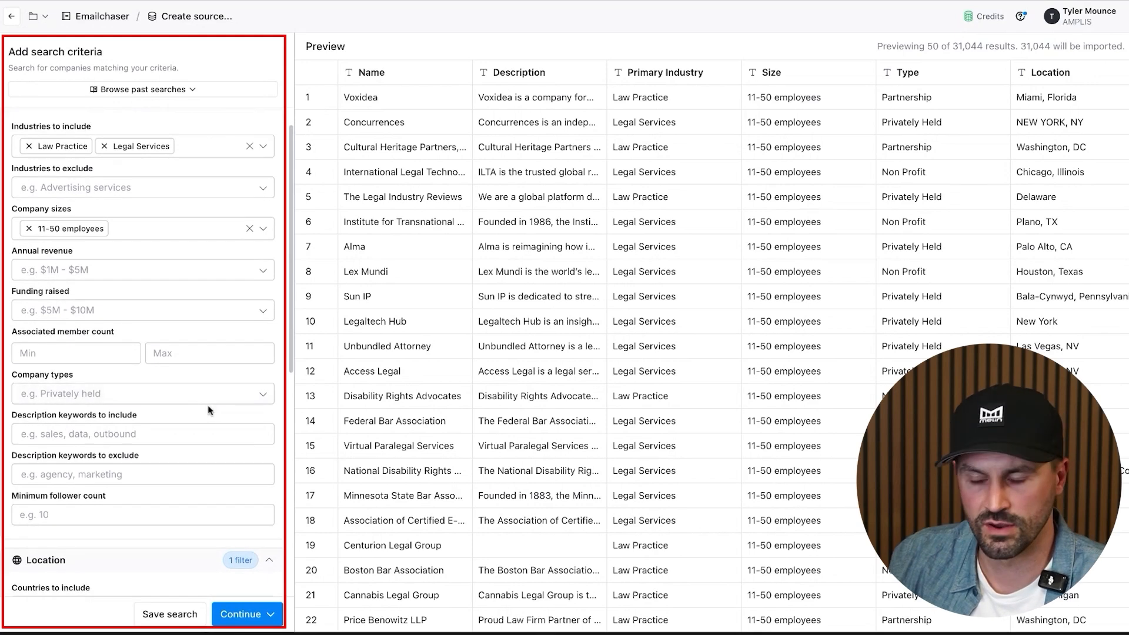
pyautogui.click(267, 618)
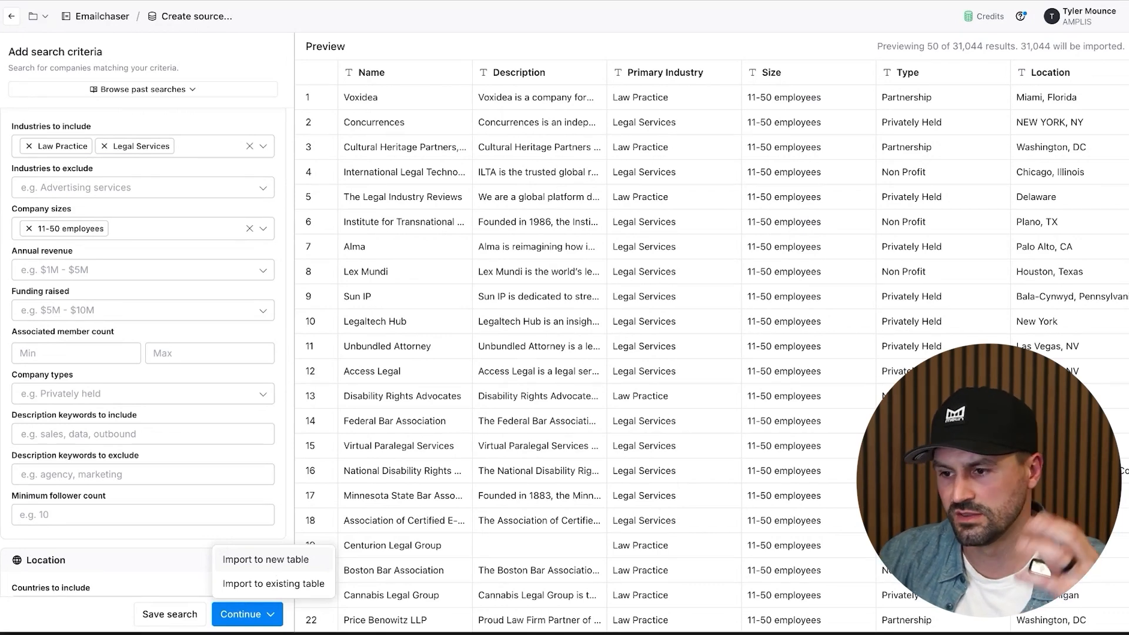
pyautogui.click(265, 560)
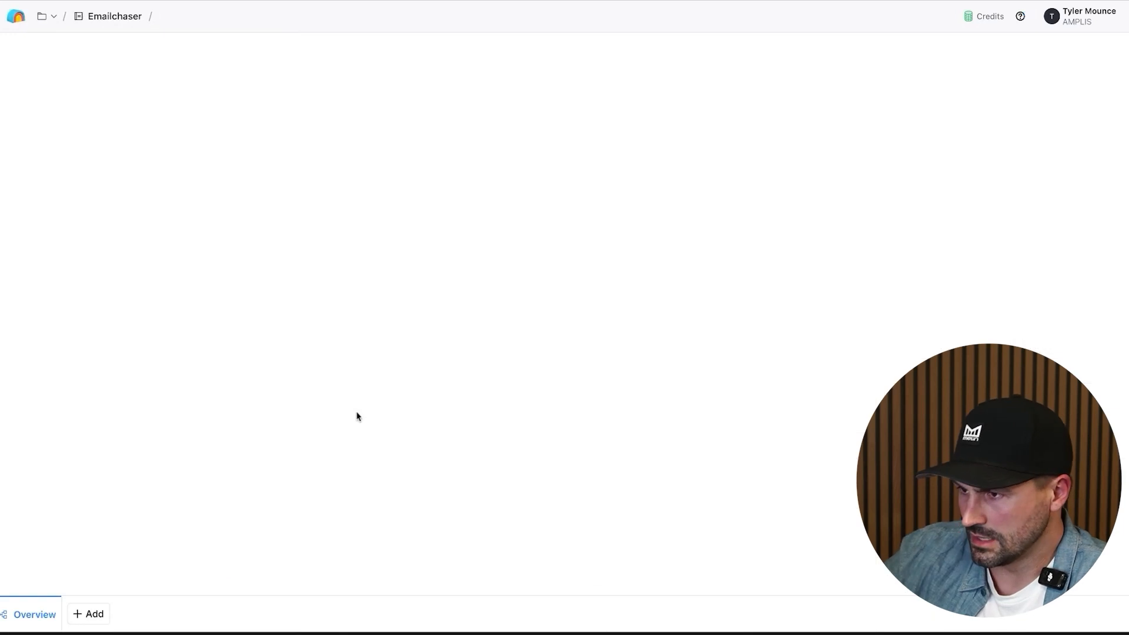
# Step: Close the Actions pane and examine the imported companies' rows and columns, including domain and LinkedIn URL
pyautogui.scroll(-2, 309, 319)
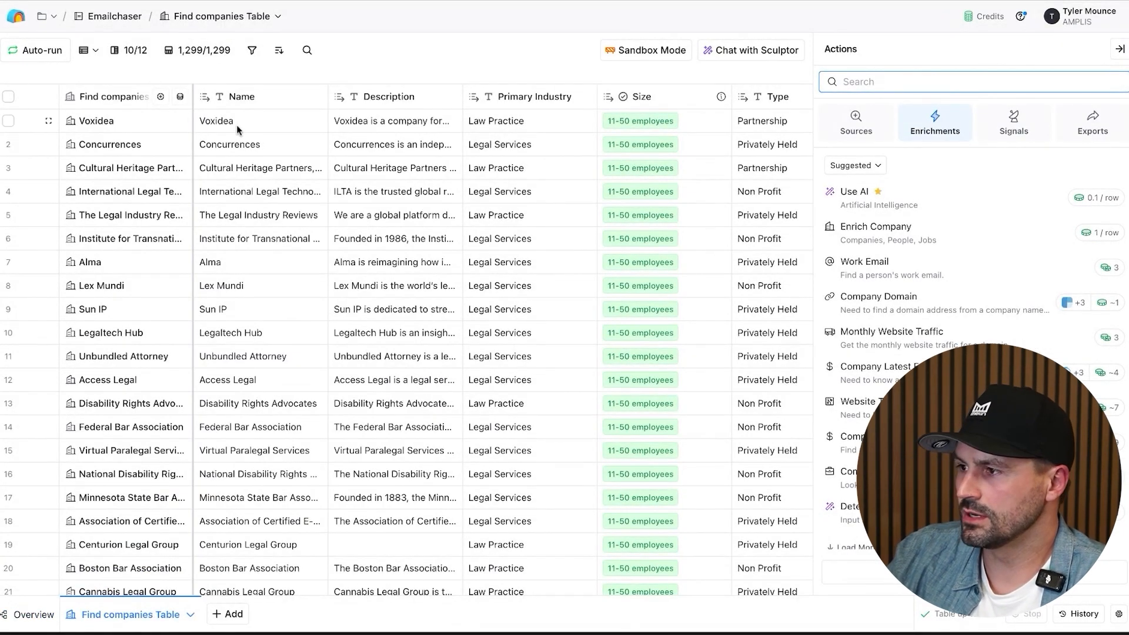
pyautogui.click(1120, 50)
pyautogui.scroll(-20, 625, 196)
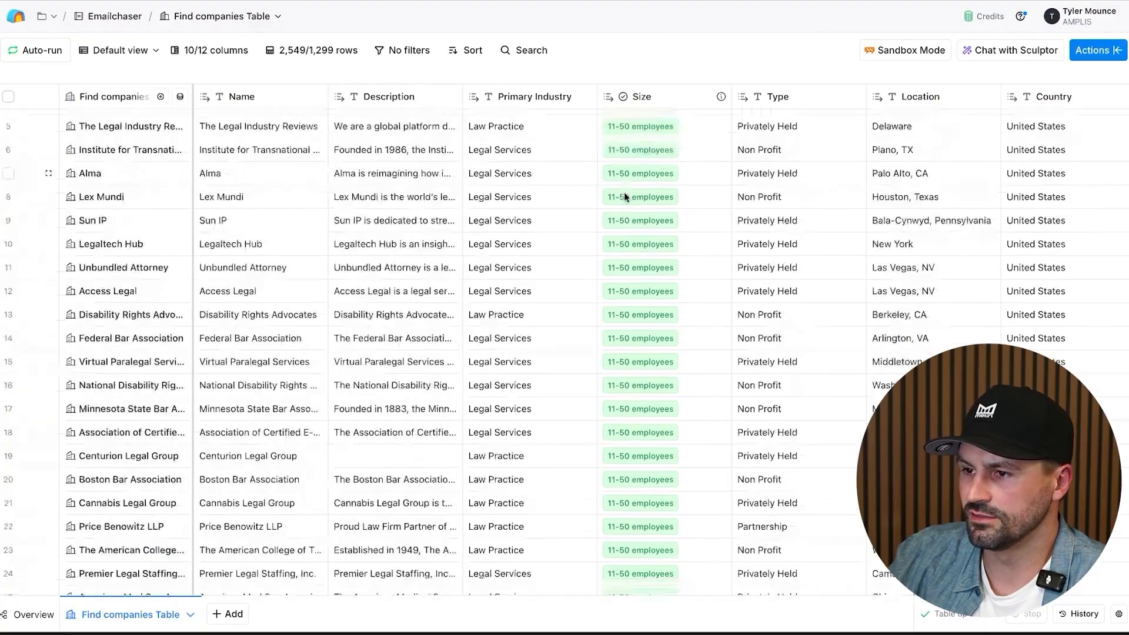
pyautogui.scroll(-20, 624, 197)
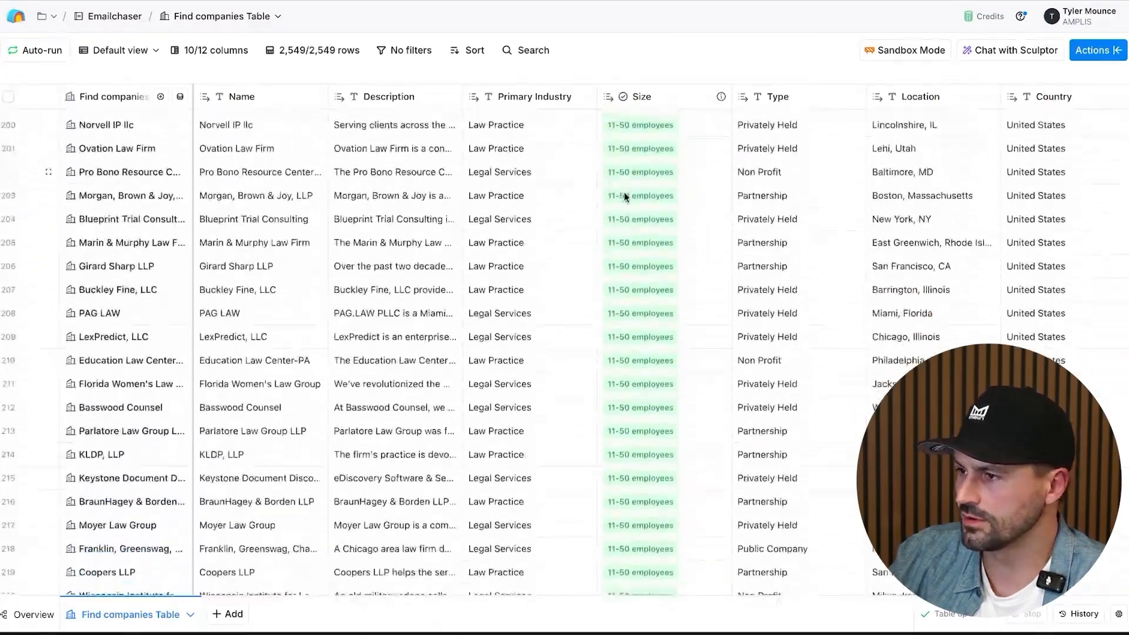
pyautogui.scroll(-10, 626, 197)
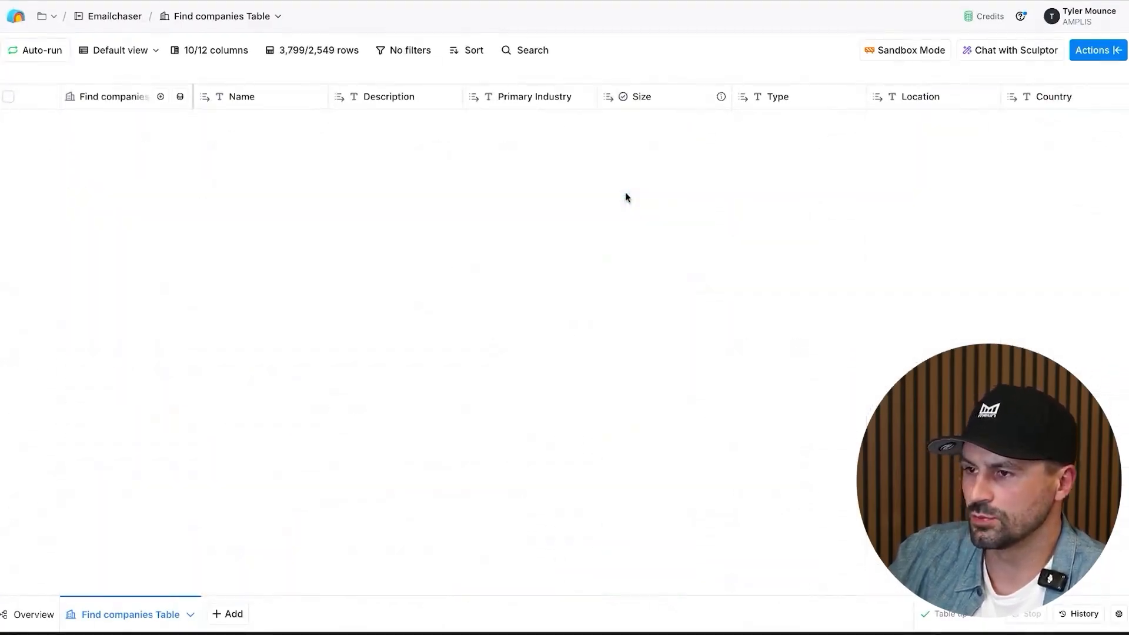
pyautogui.scroll(20, 626, 197)
pyautogui.hscroll(7, 626, 197)
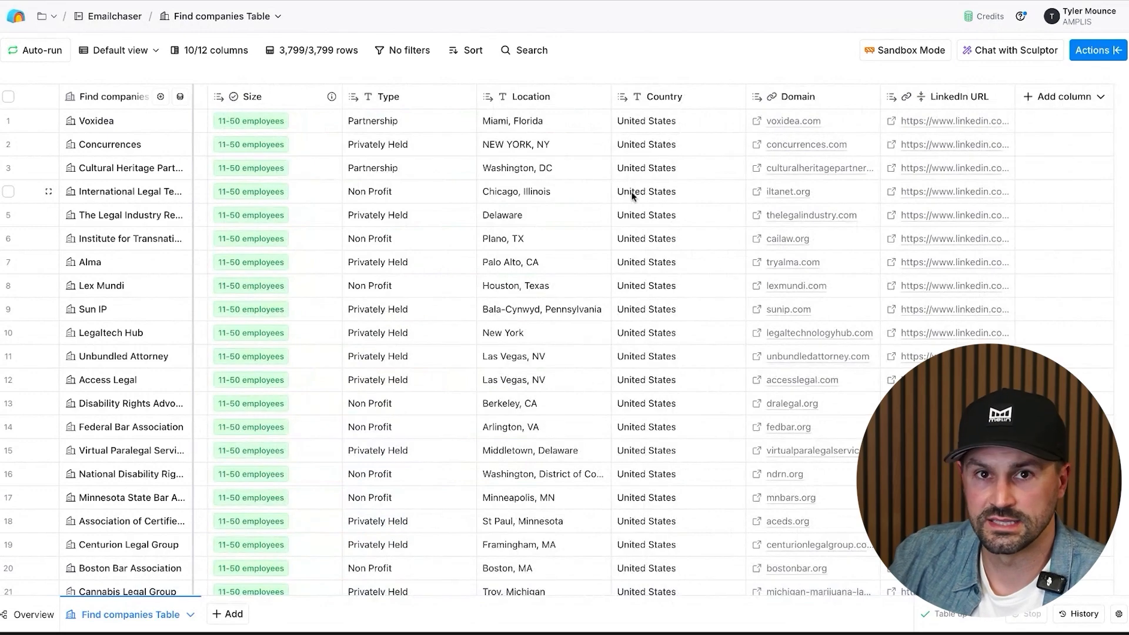
pyautogui.hscroll(-7, 625, 198)
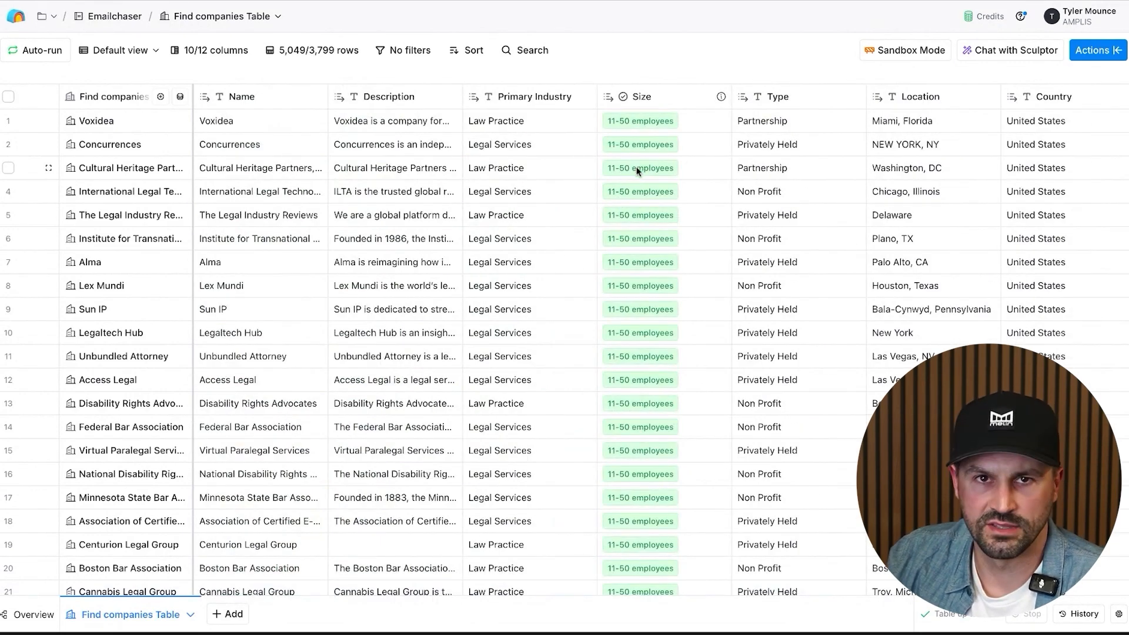
pyautogui.scroll(-5, 637, 228)
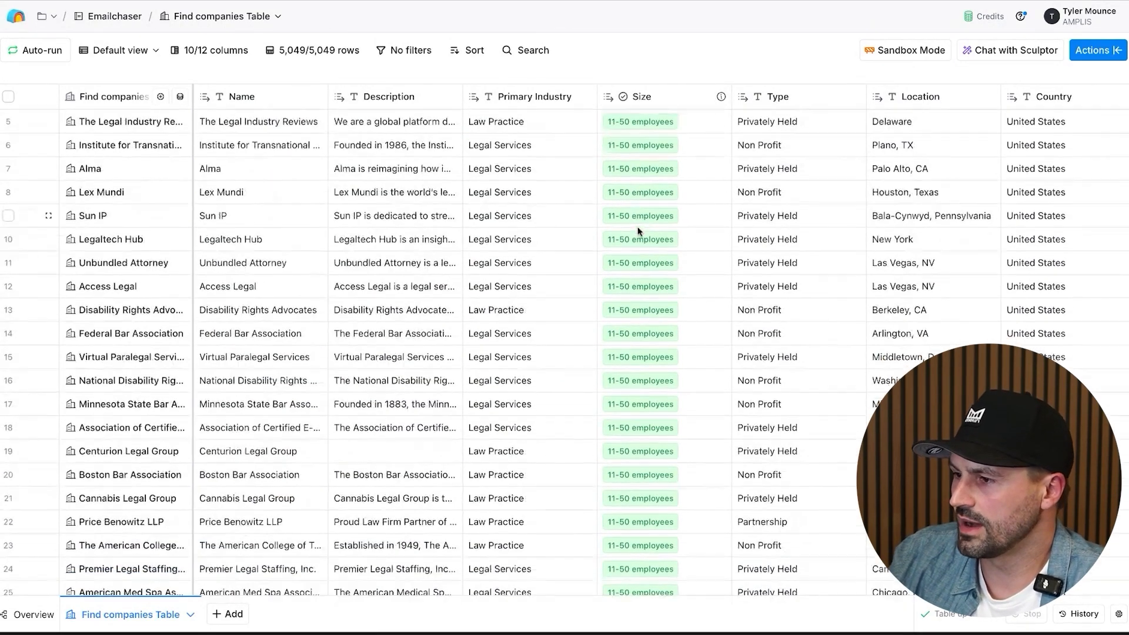
pyautogui.scroll(-5, 638, 231)
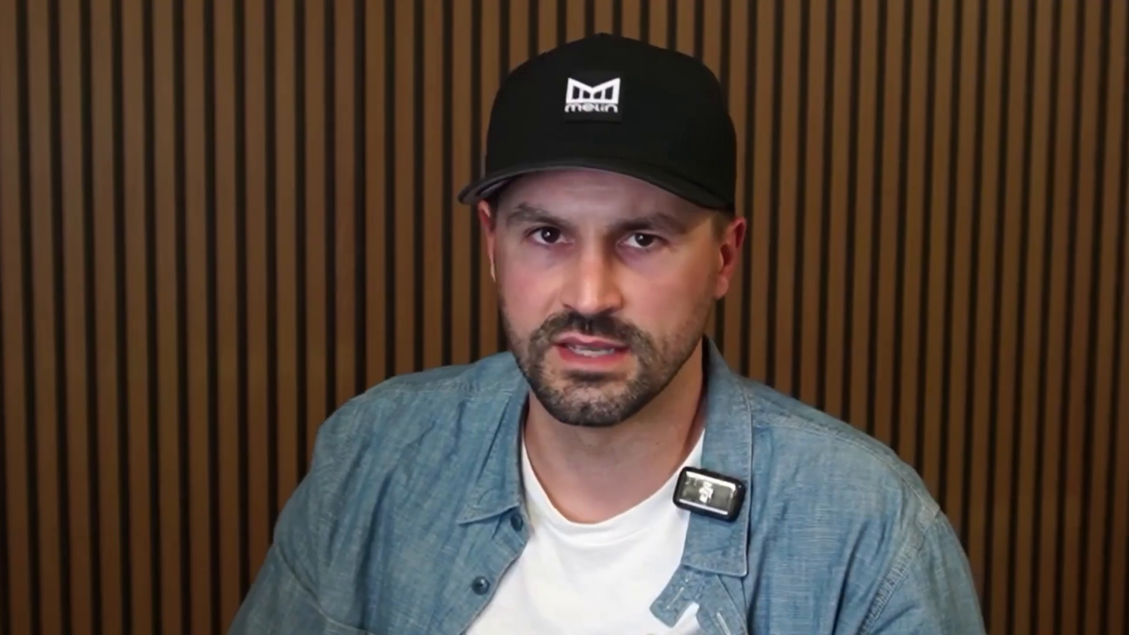
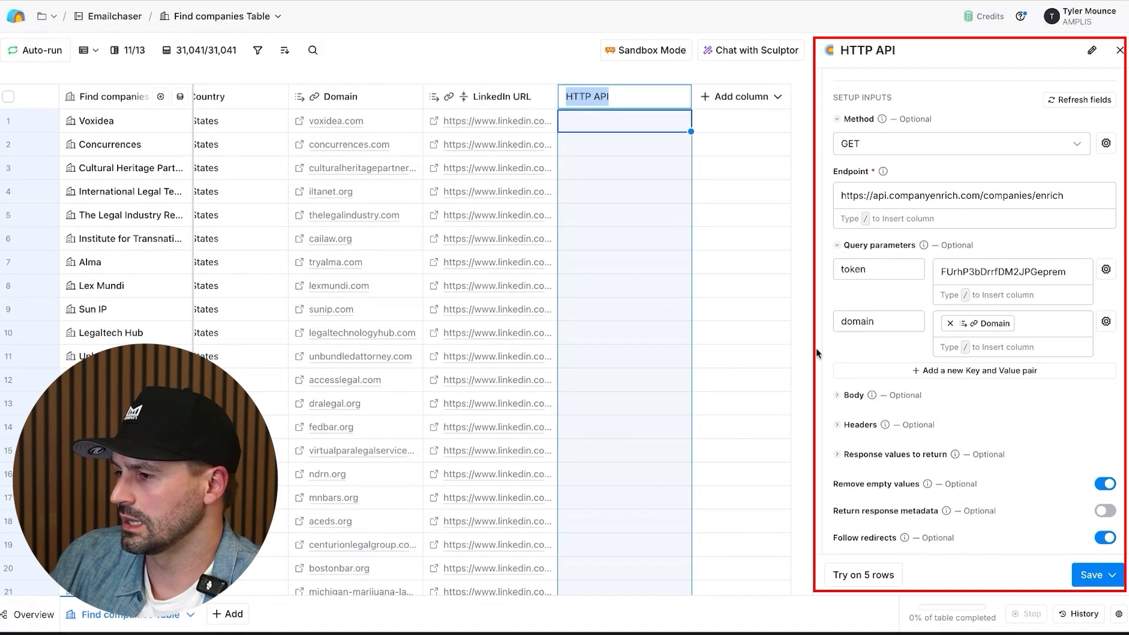
# Step: Save the HTTP API enrichment column and run it on the first 10 rows
pyautogui.scroll(-3, 870, 356)
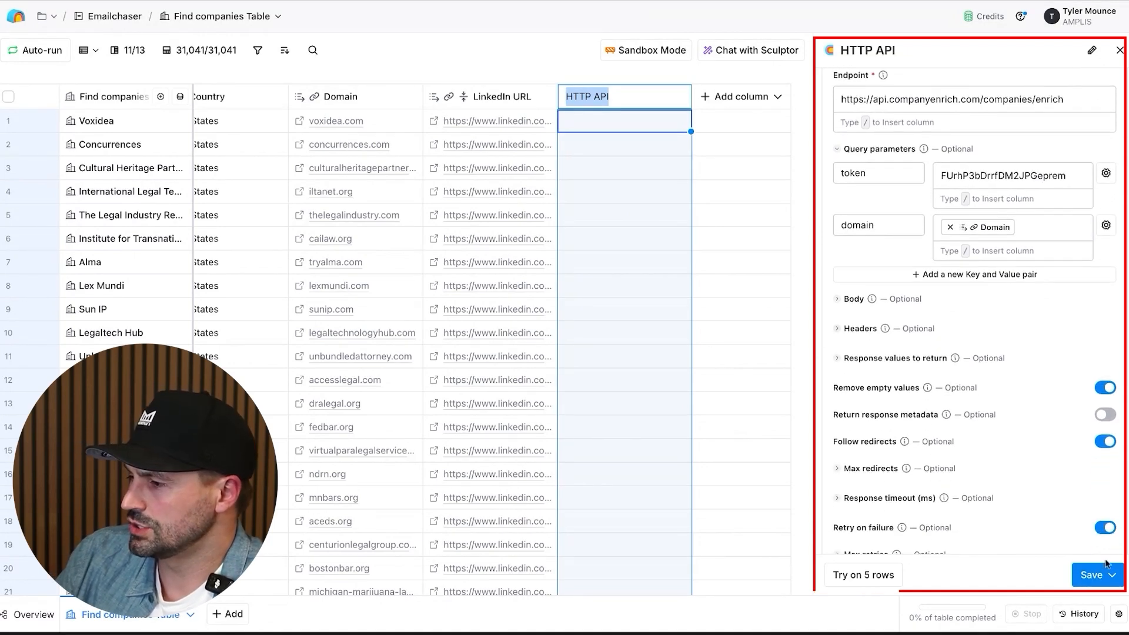
pyautogui.click(1097, 574)
pyautogui.click(1018, 491)
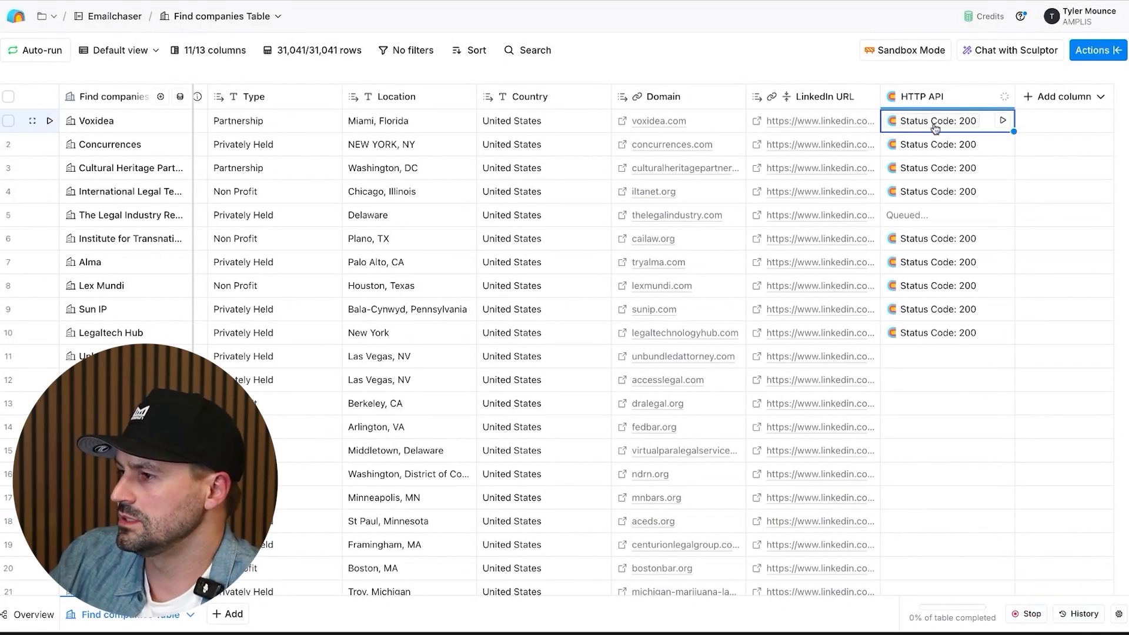
# Step: Examine the HTTP API response for Voxidea, expanding its socials, keywords and location data and reading on to the description
pyautogui.click(937, 122)
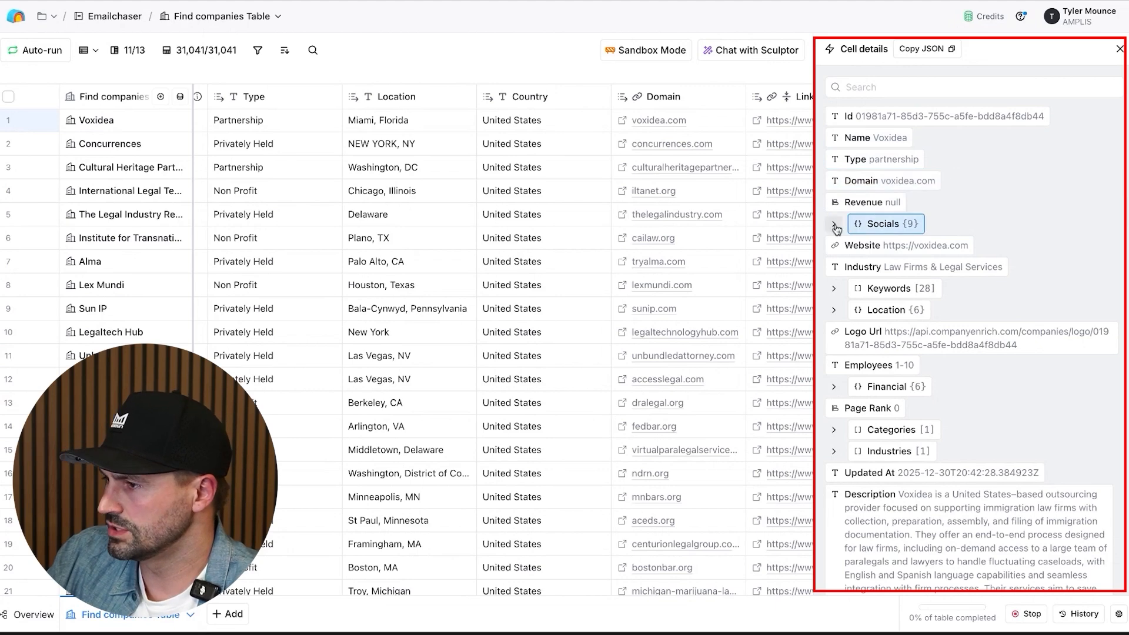
pyautogui.click(882, 224)
pyautogui.scroll(-3, 909, 265)
pyautogui.scroll(-2, 908, 271)
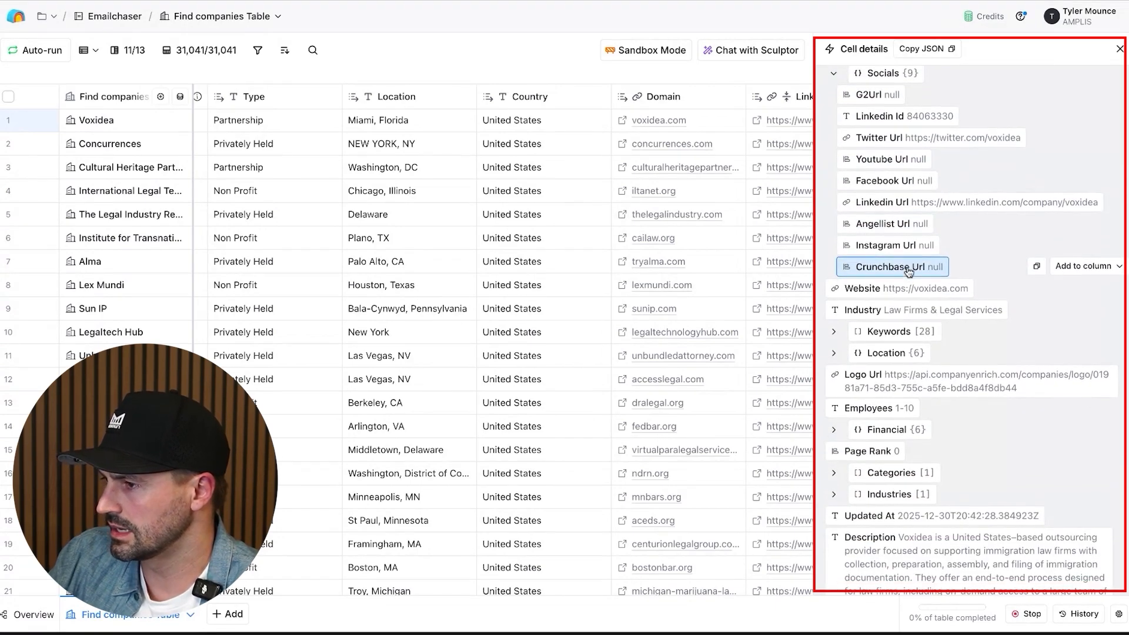
pyautogui.click(857, 337)
pyautogui.scroll(-15, 894, 338)
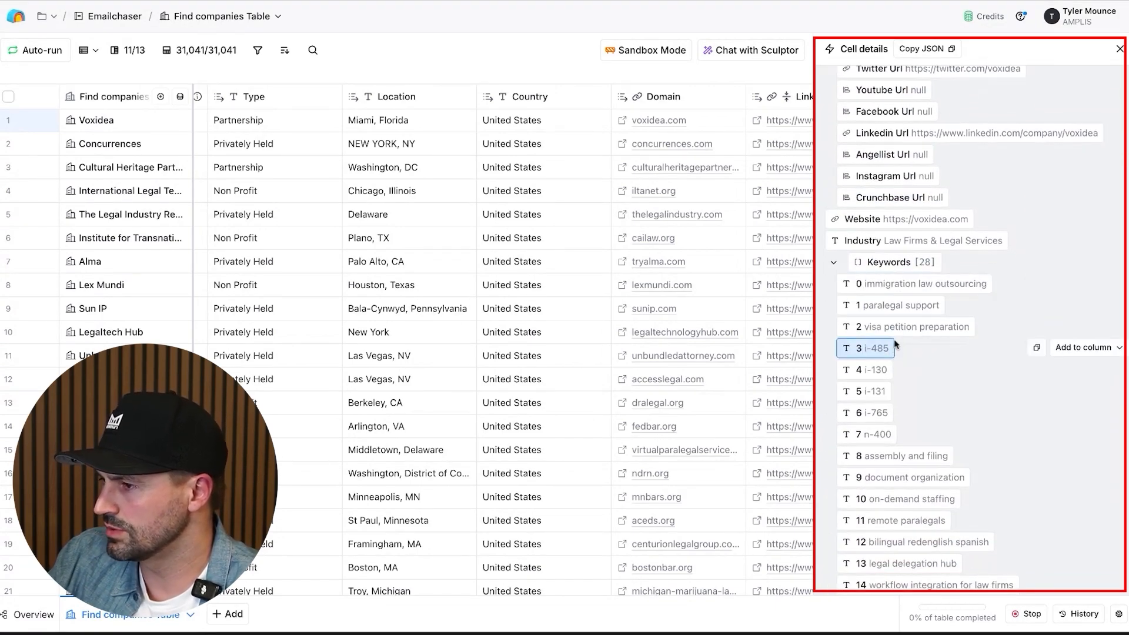
pyautogui.scroll(4, 895, 338)
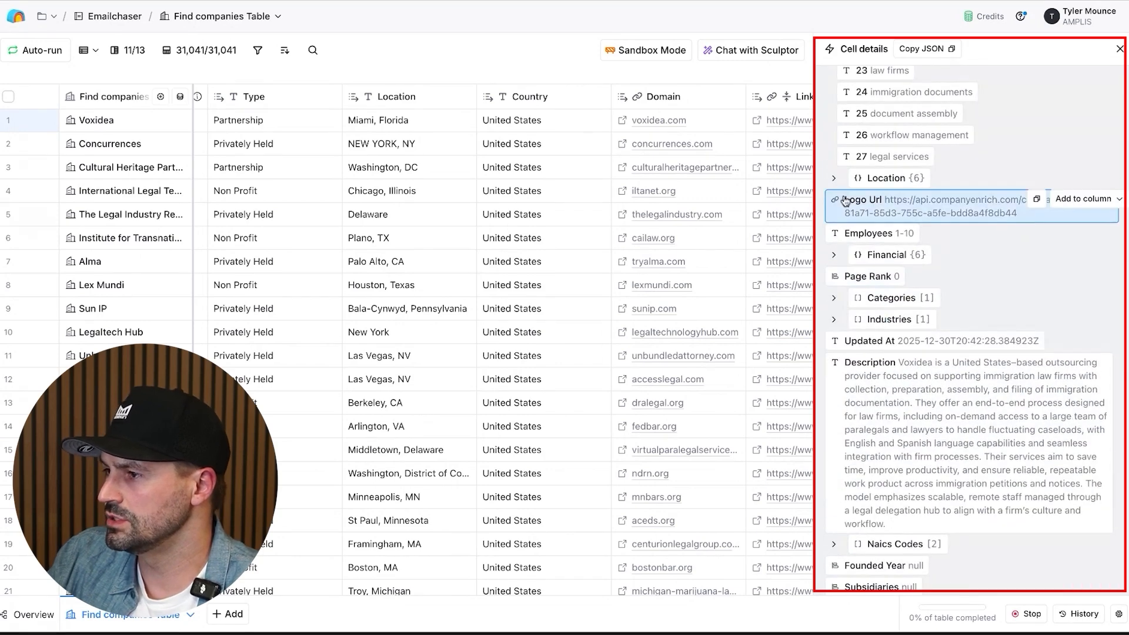
pyautogui.click(834, 180)
pyautogui.scroll(-1, 928, 304)
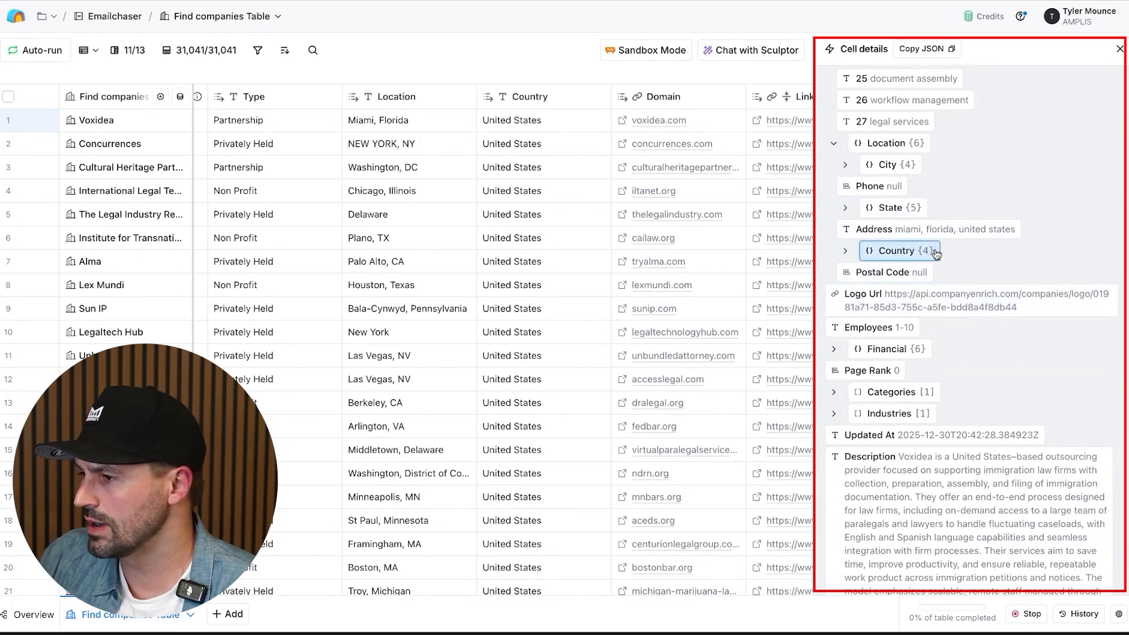
pyautogui.scroll(-1, 932, 288)
pyautogui.scroll(-2, 912, 376)
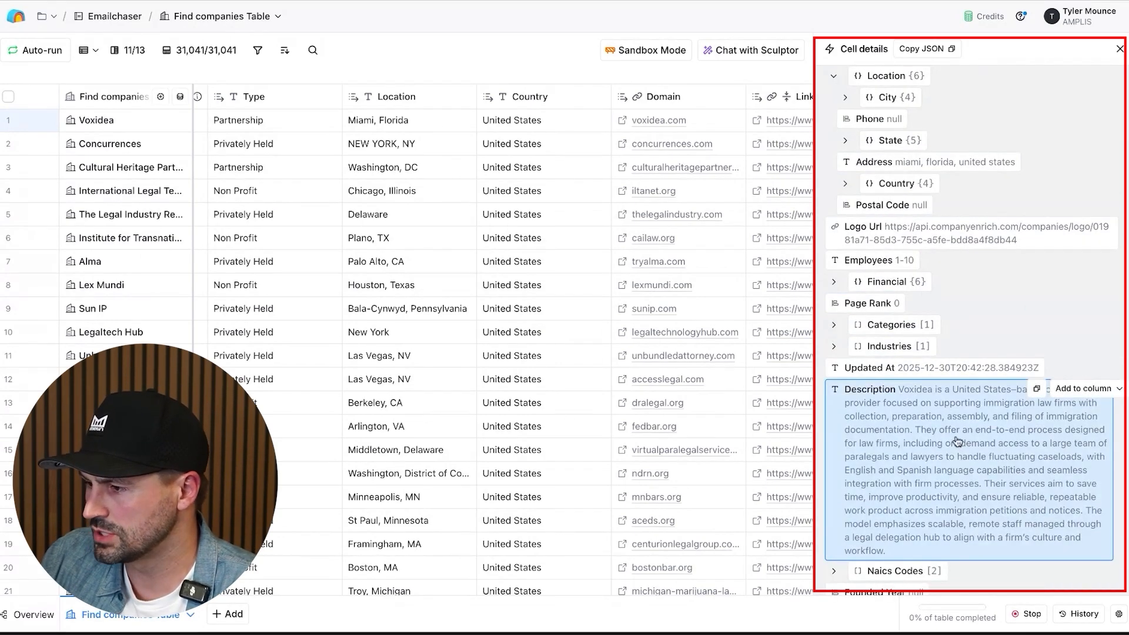
pyautogui.scroll(-8, 906, 405)
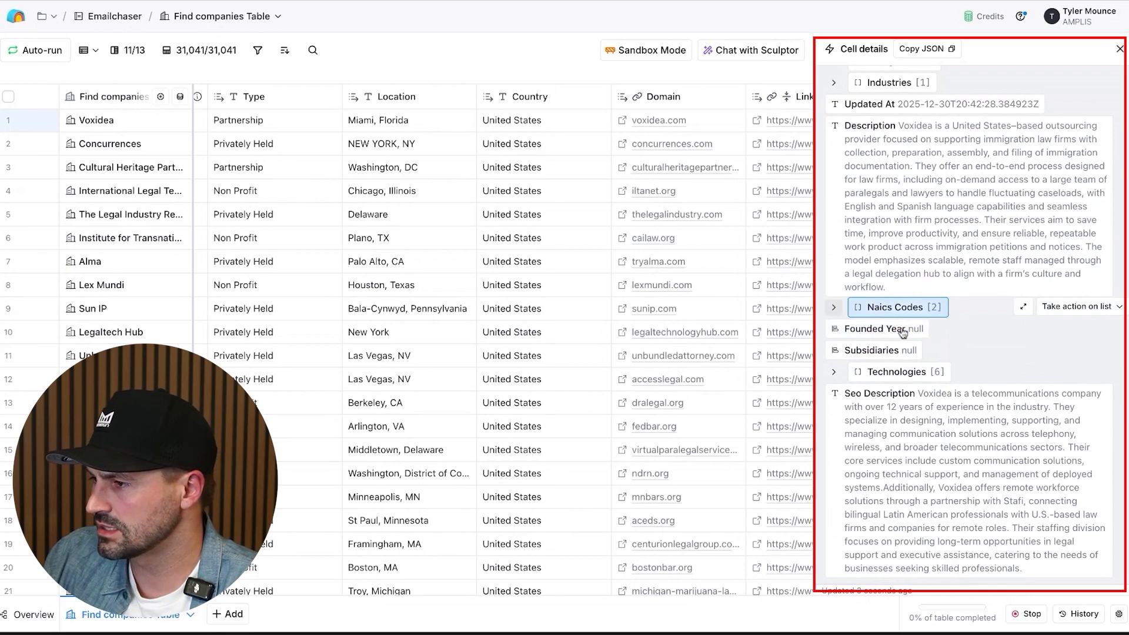
# Step: Expand the NAICS codes and technologies in the Voxidea response, and review its social profile fields again
pyautogui.click(834, 307)
pyautogui.scroll(-1, 858, 364)
pyautogui.click(834, 371)
pyautogui.scroll(-1, 915, 400)
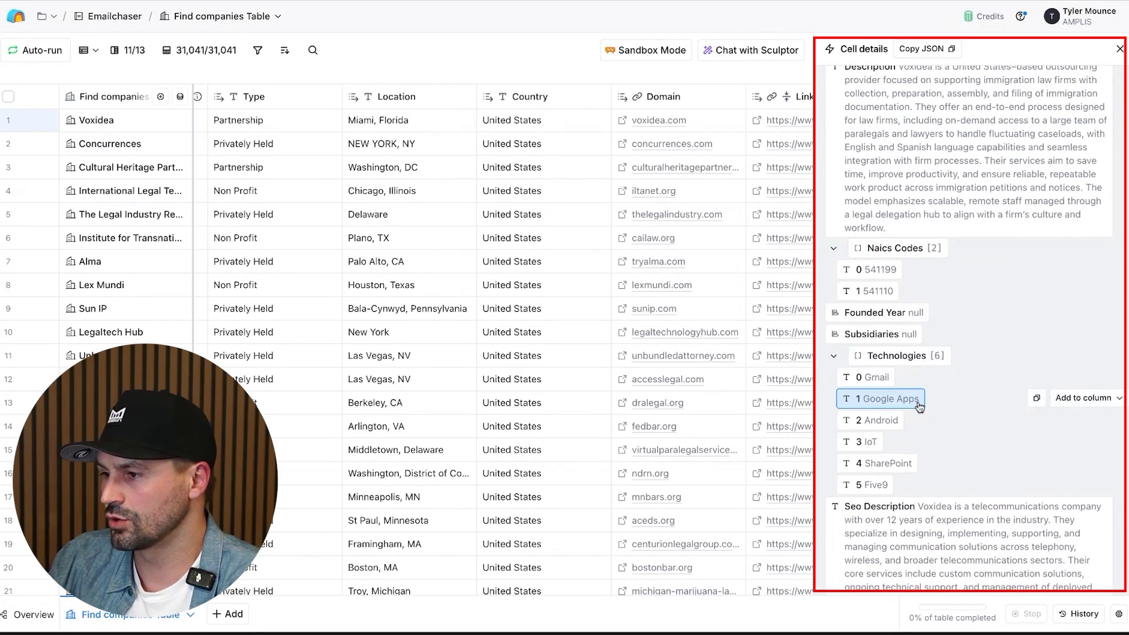
pyautogui.scroll(-1, 894, 401)
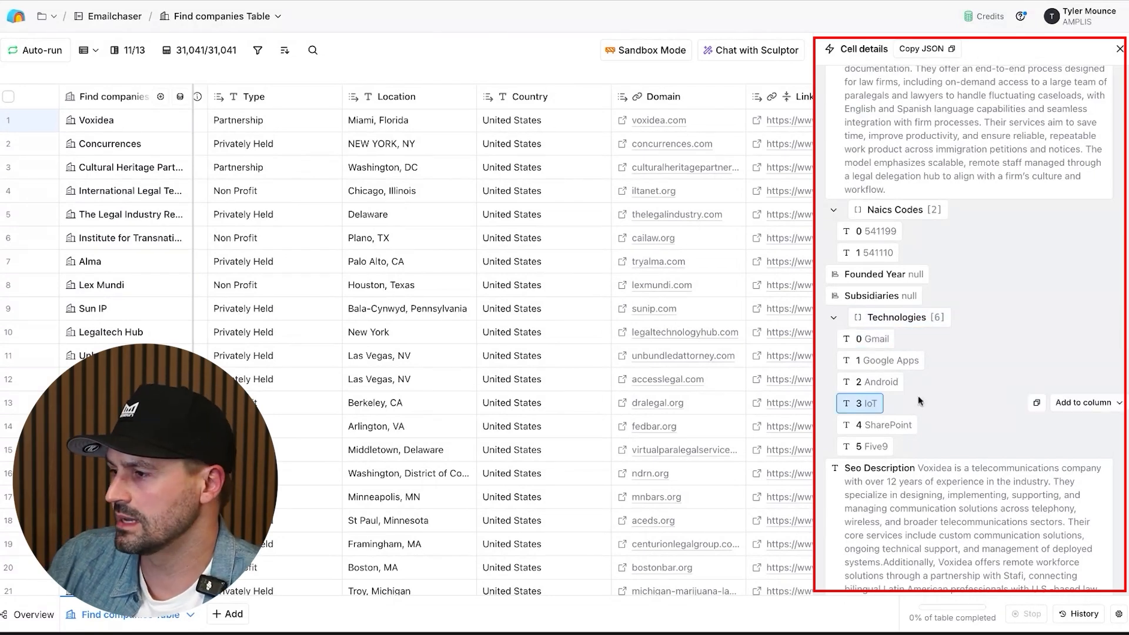
pyautogui.scroll(5, 911, 348)
pyautogui.scroll(10, 910, 348)
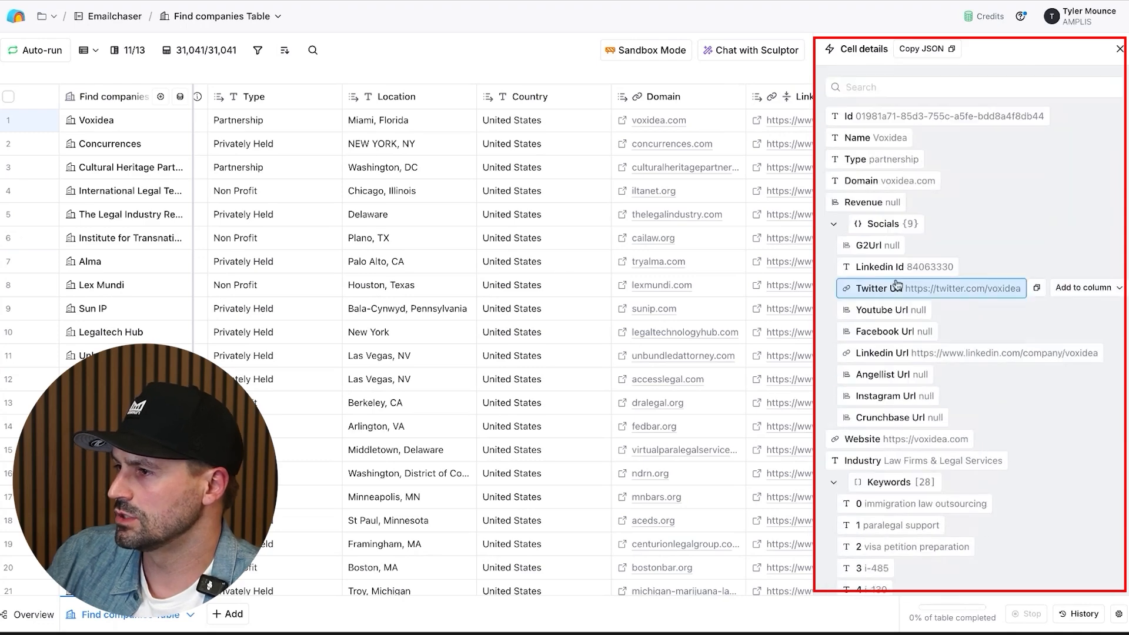
pyautogui.scroll(-3, 949, 301)
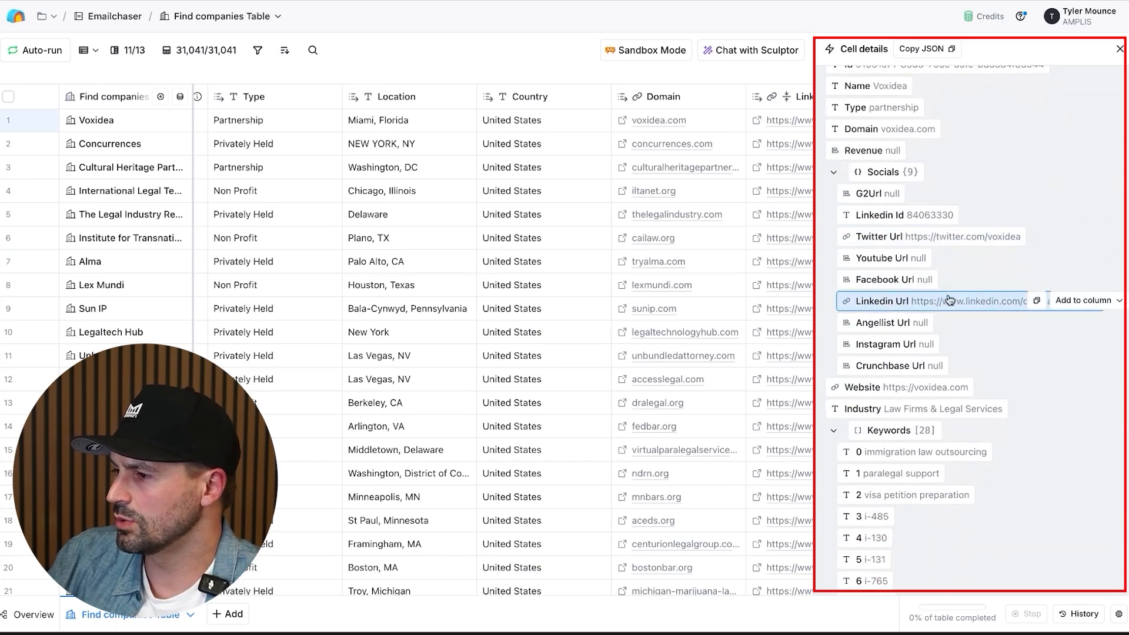
pyautogui.scroll(1, 950, 301)
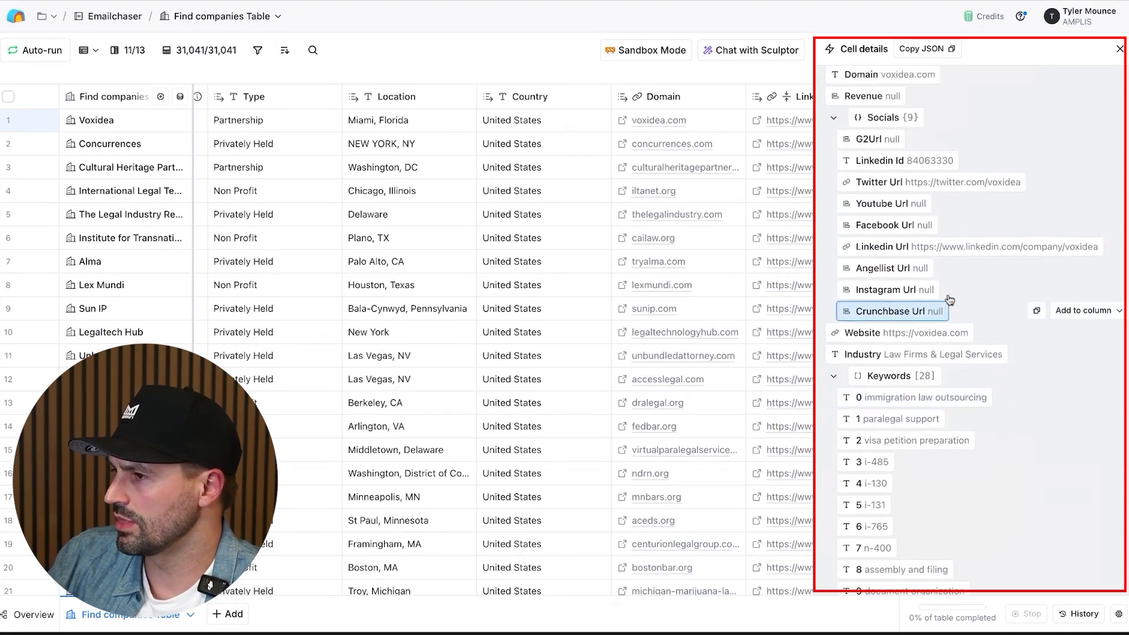
# Step: Add the response's city name, state code and address to the table as new City, State and Address columns
pyautogui.scroll(-6, 944, 301)
pyautogui.scroll(-15, 940, 300)
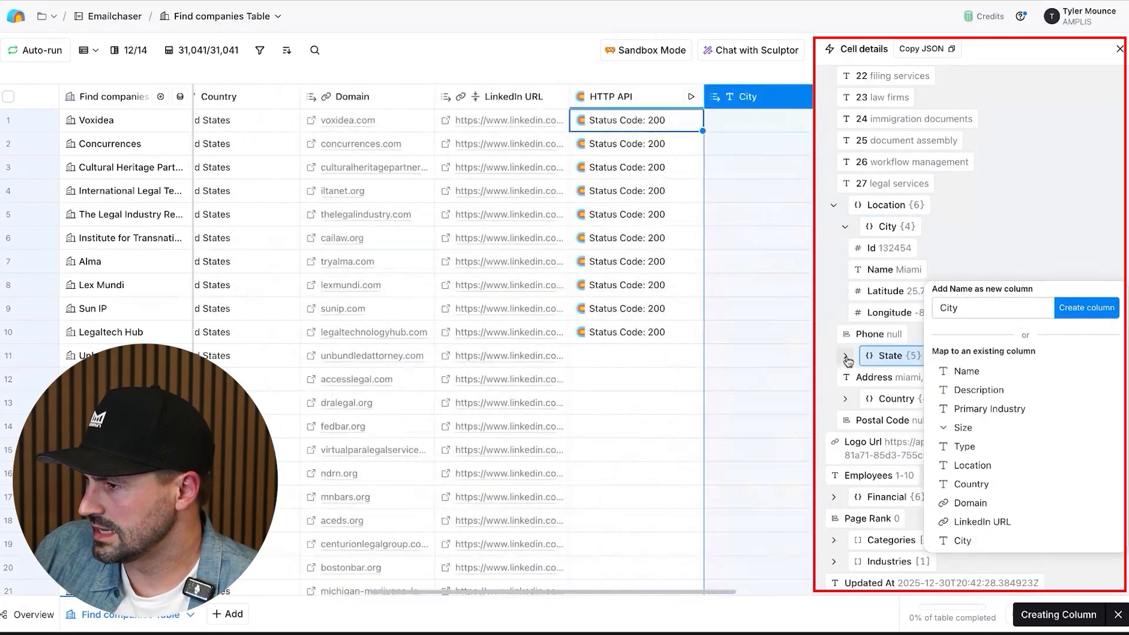
pyautogui.scroll(-2, 976, 332)
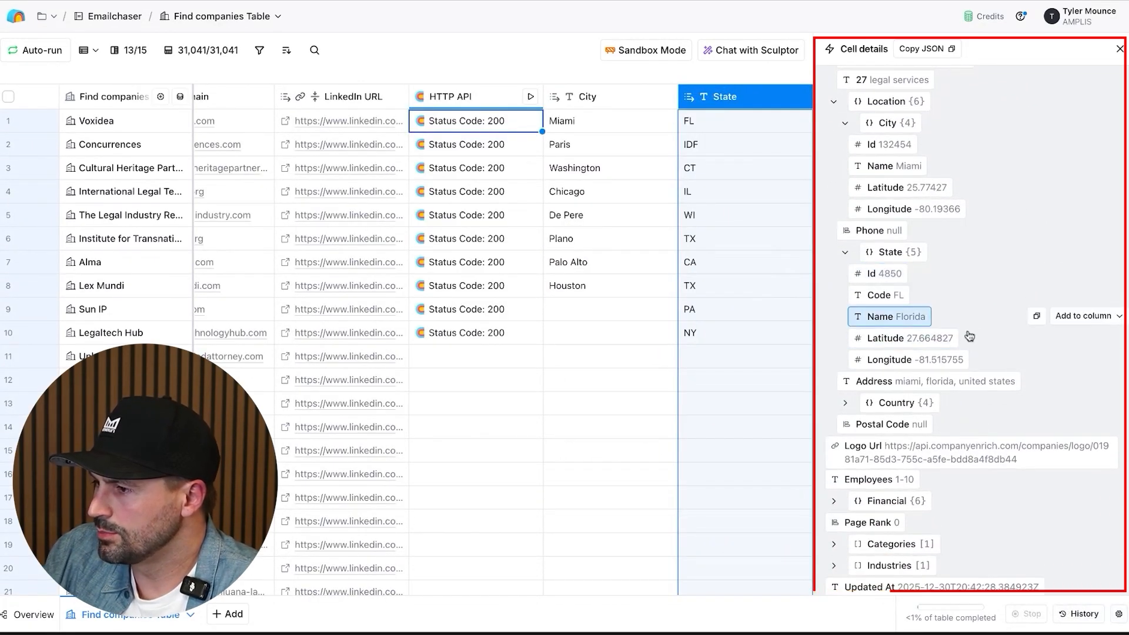
pyautogui.click(845, 402)
pyautogui.scroll(-2, 940, 353)
pyautogui.click(1083, 305)
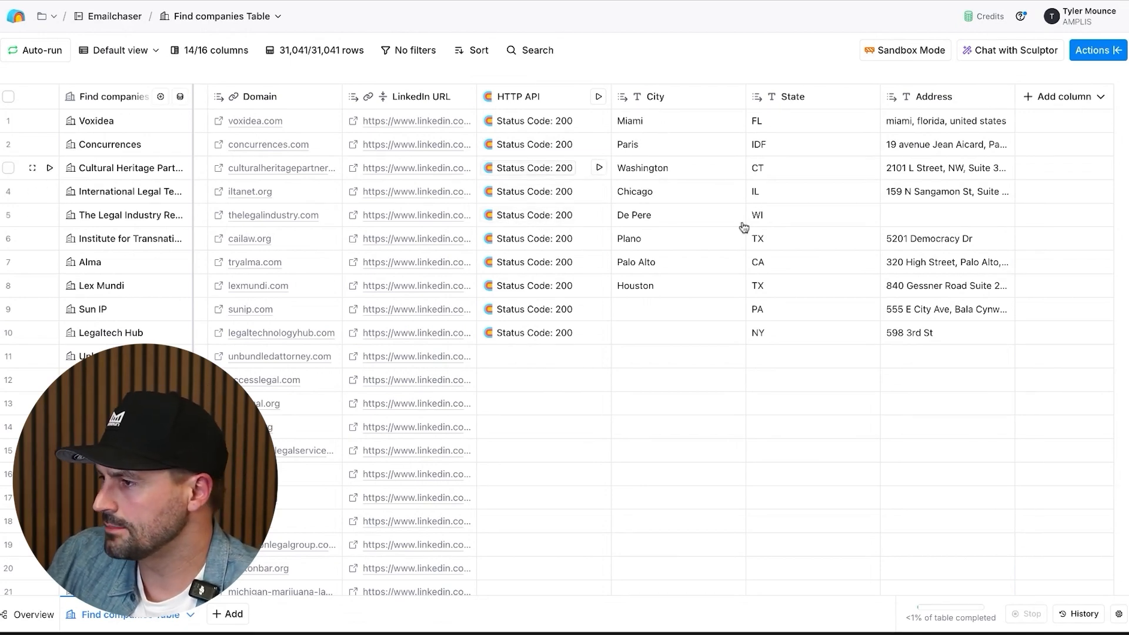
# Step: Examine the HTTP API response for Cultural Heritage Partners, including its technologies list, close the details and look across the table's columns
pyautogui.click(534, 168)
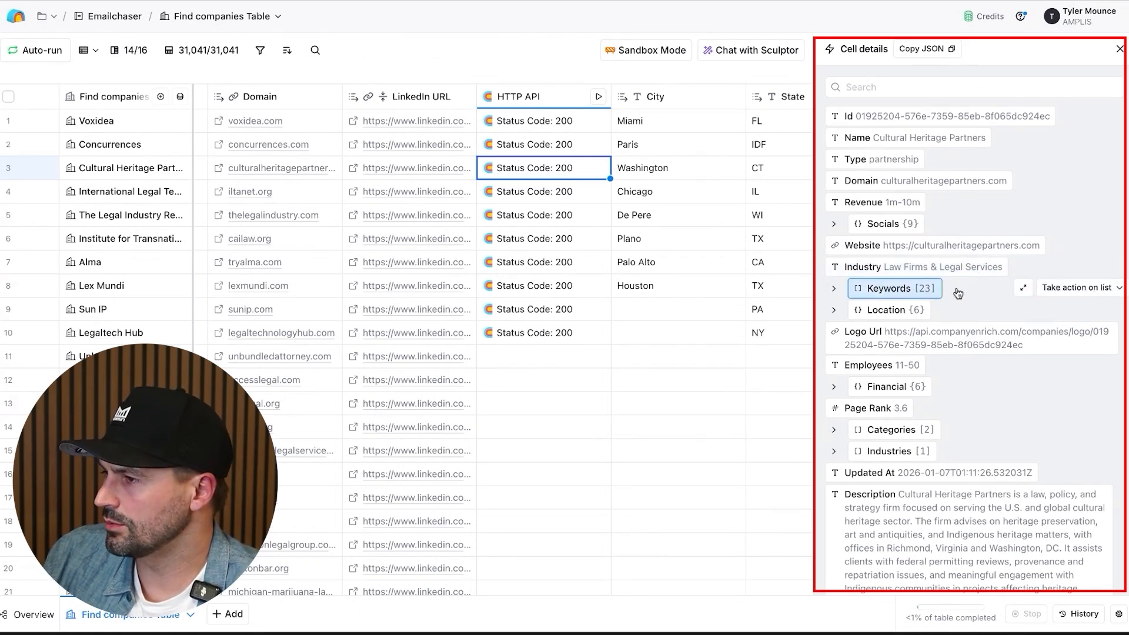
pyautogui.scroll(-1, 971, 314)
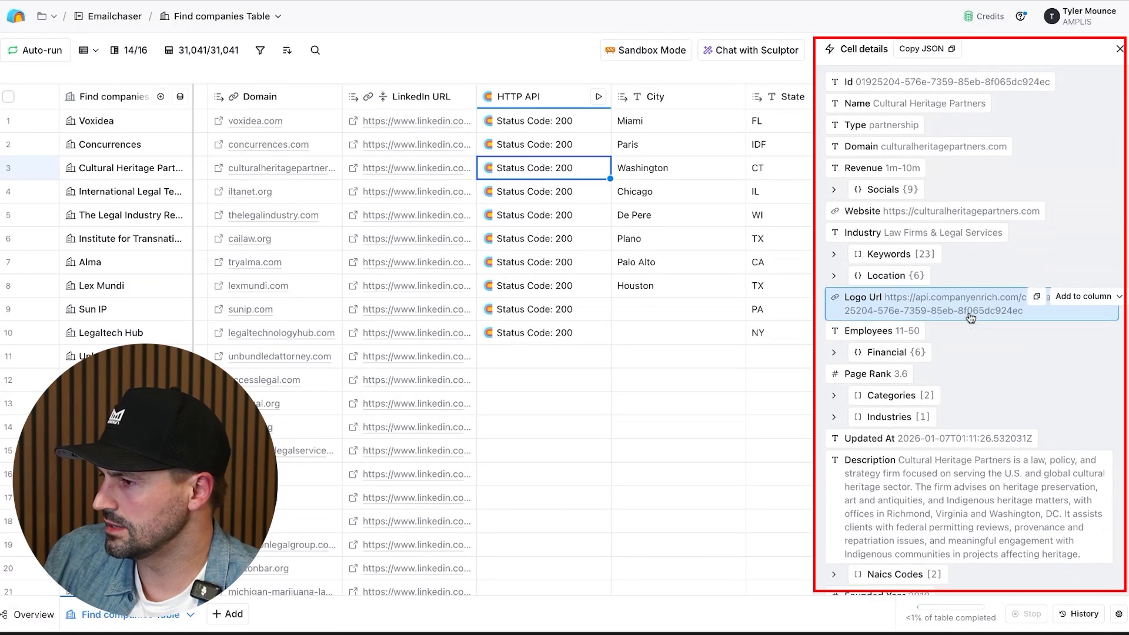
pyautogui.scroll(-5, 970, 318)
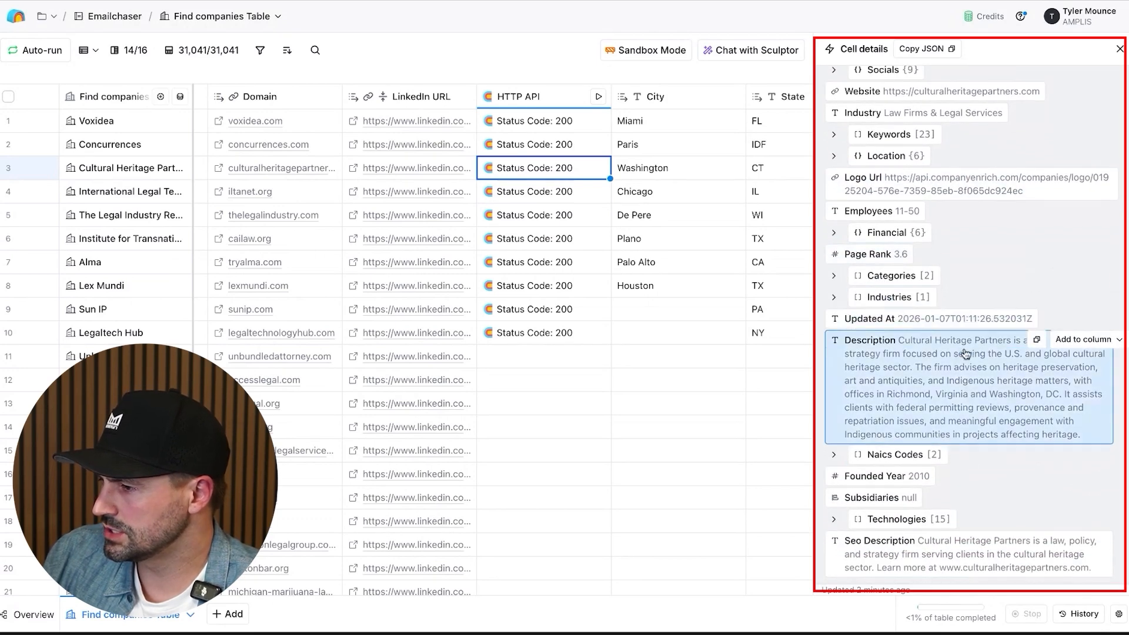
pyautogui.click(834, 523)
pyautogui.scroll(-10, 978, 465)
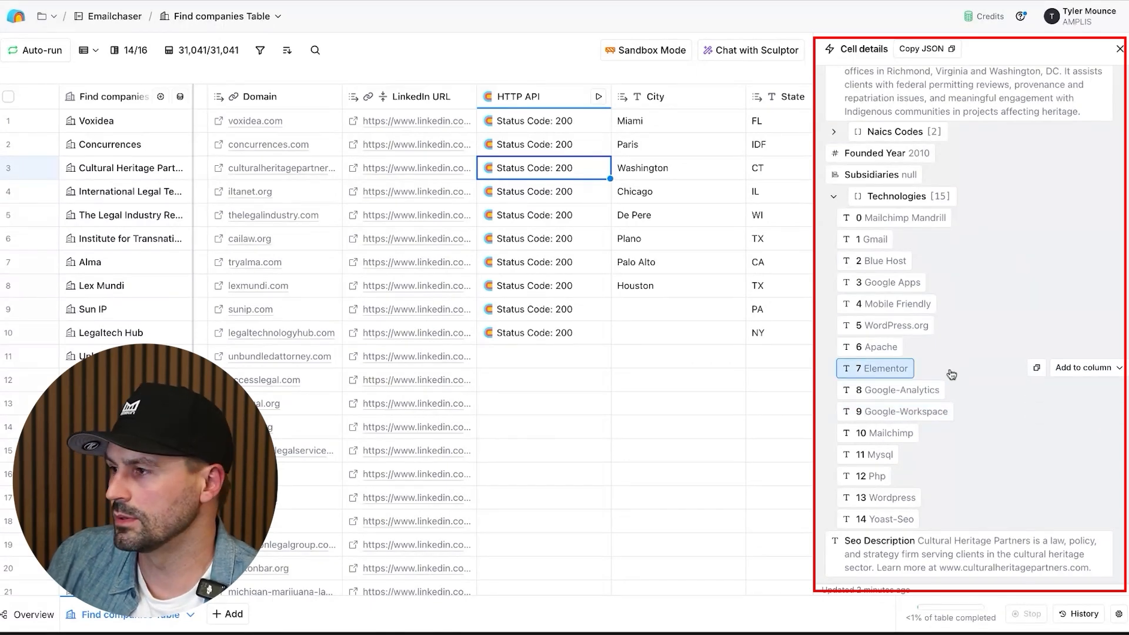
pyautogui.click(1120, 48)
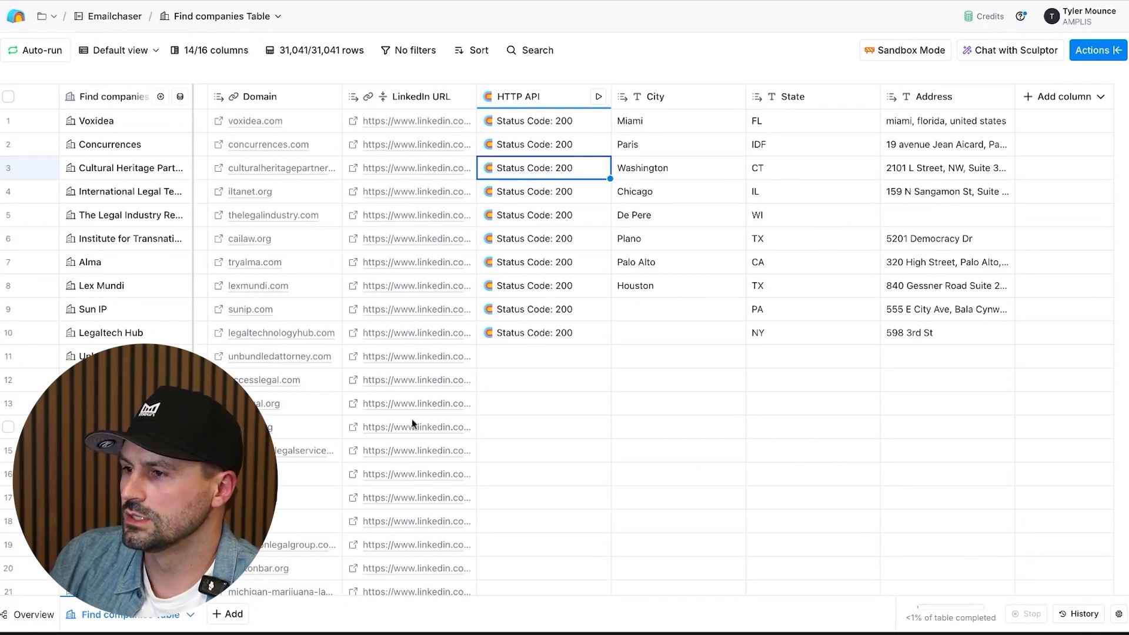
pyautogui.hscroll(-10, 565, 309)
pyautogui.hscroll(-10, 562, 305)
pyautogui.hscroll(15, 563, 303)
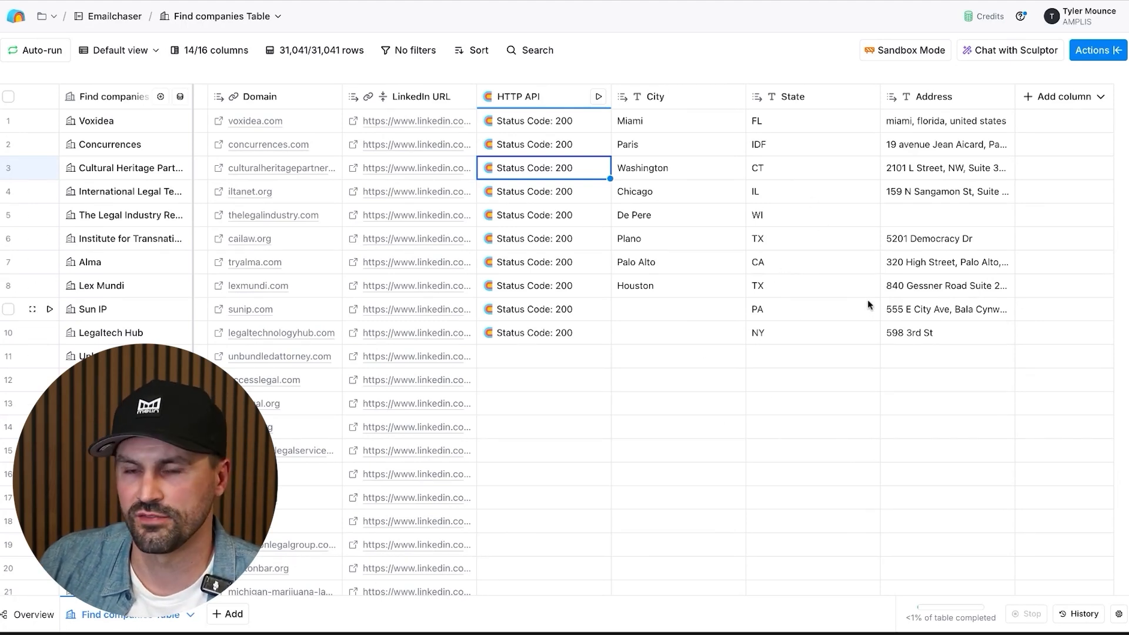
# Step: Start adding an enrichment column and search the available enrichments for "tech"
pyautogui.click(1097, 98)
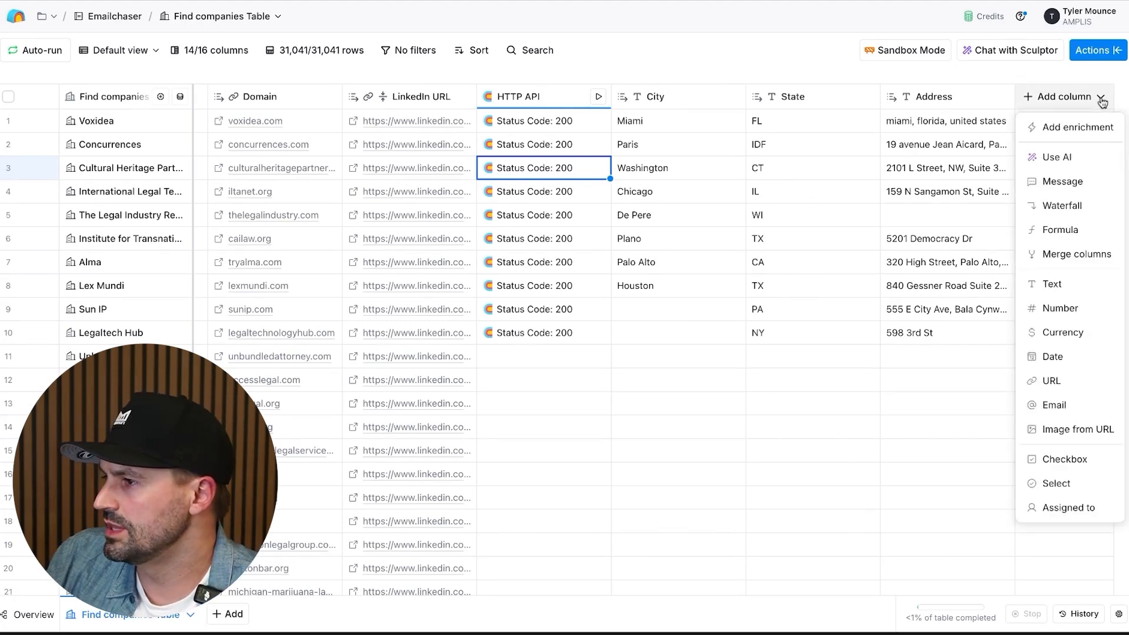
pyautogui.click(1061, 128)
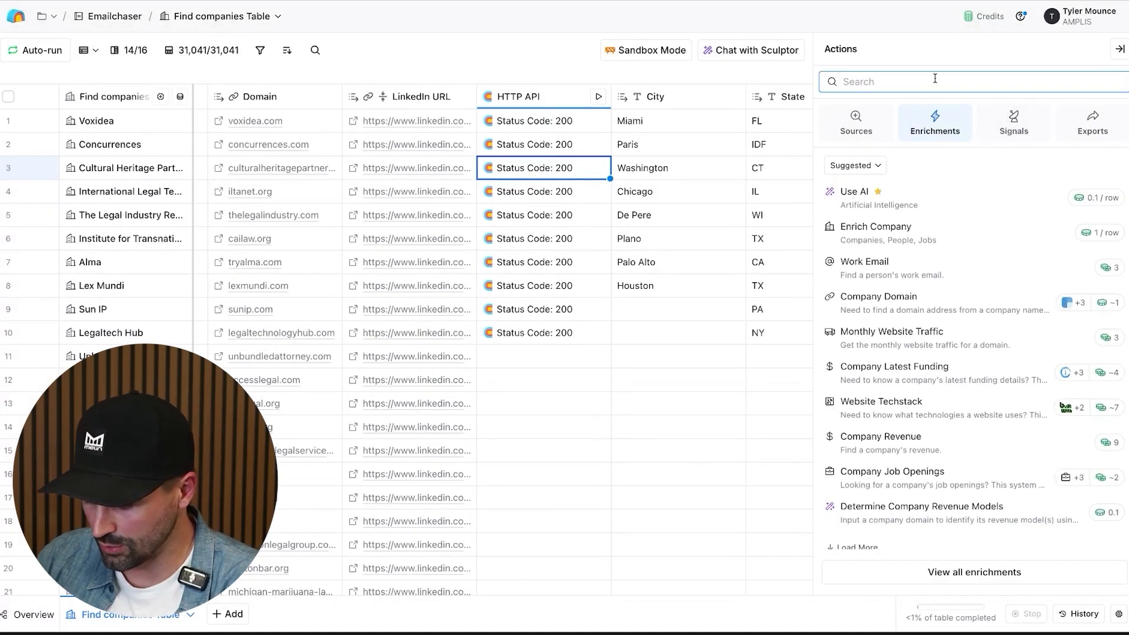
pyautogui.write('tech')
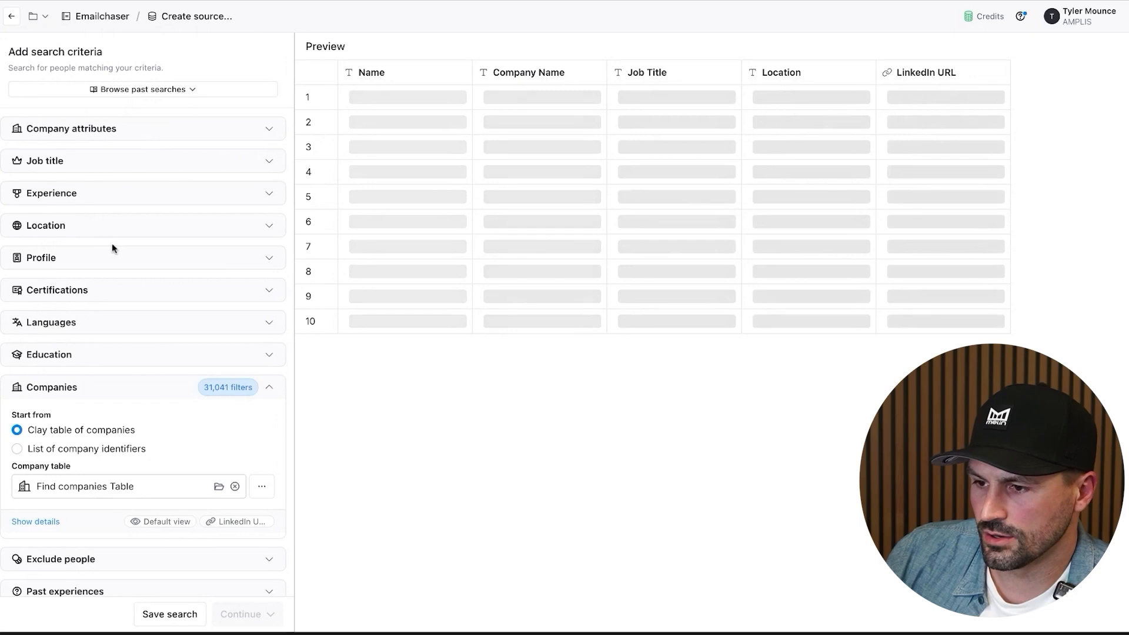
# Step: Switch the people search's company identifiers to the Domain column and back to LinkedIn URL
pyautogui.scroll(-3, 118, 265)
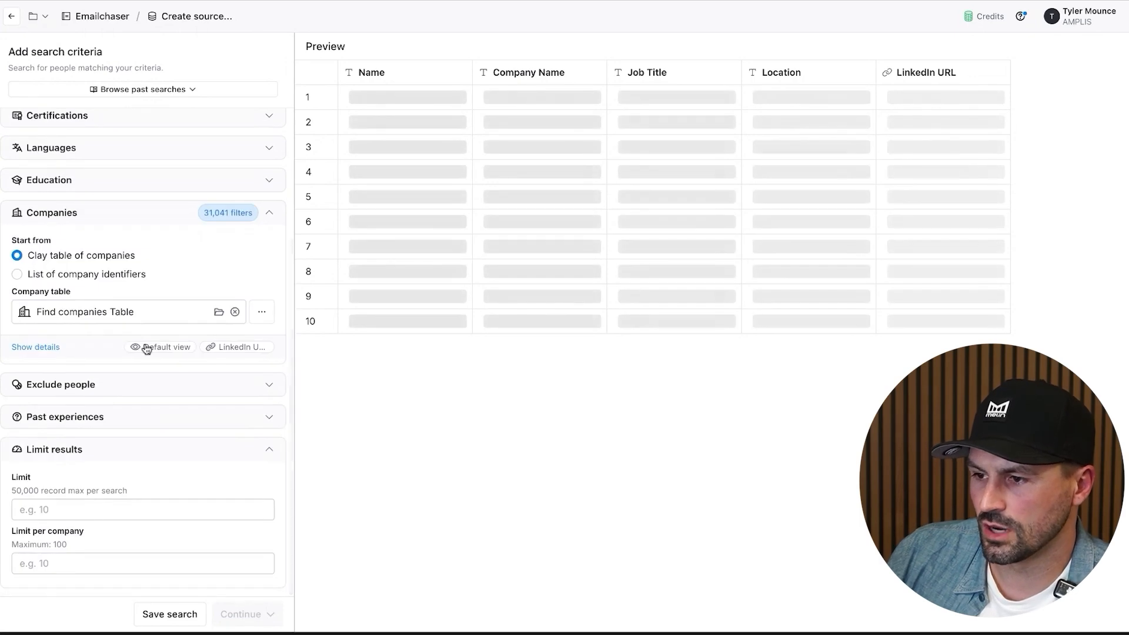
pyautogui.click(144, 347)
pyautogui.click(109, 442)
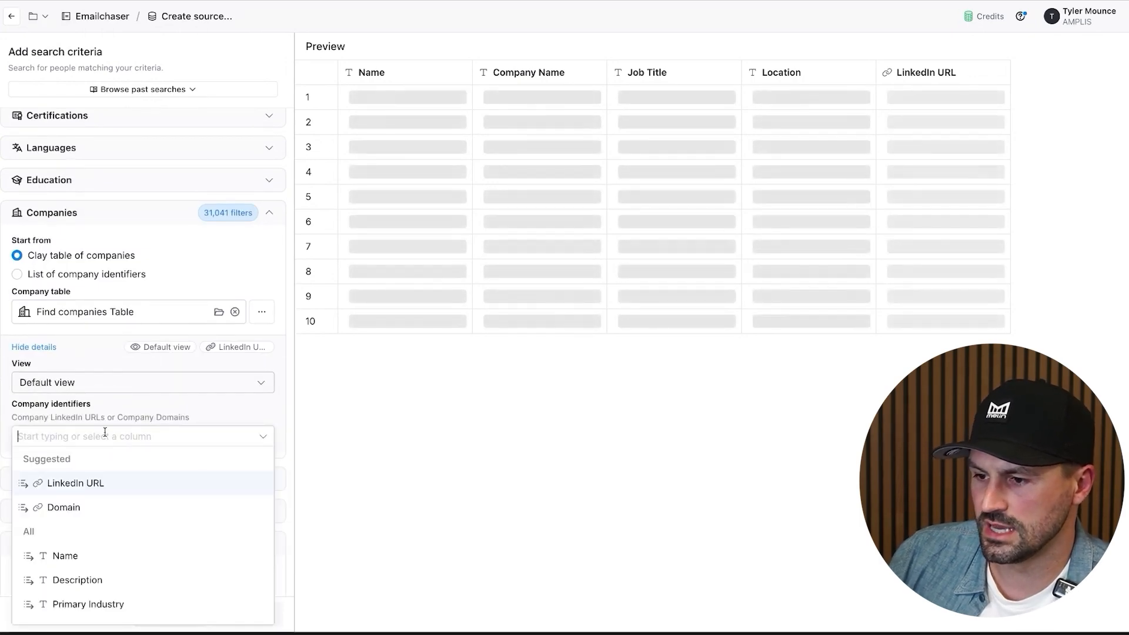
pyautogui.click(68, 508)
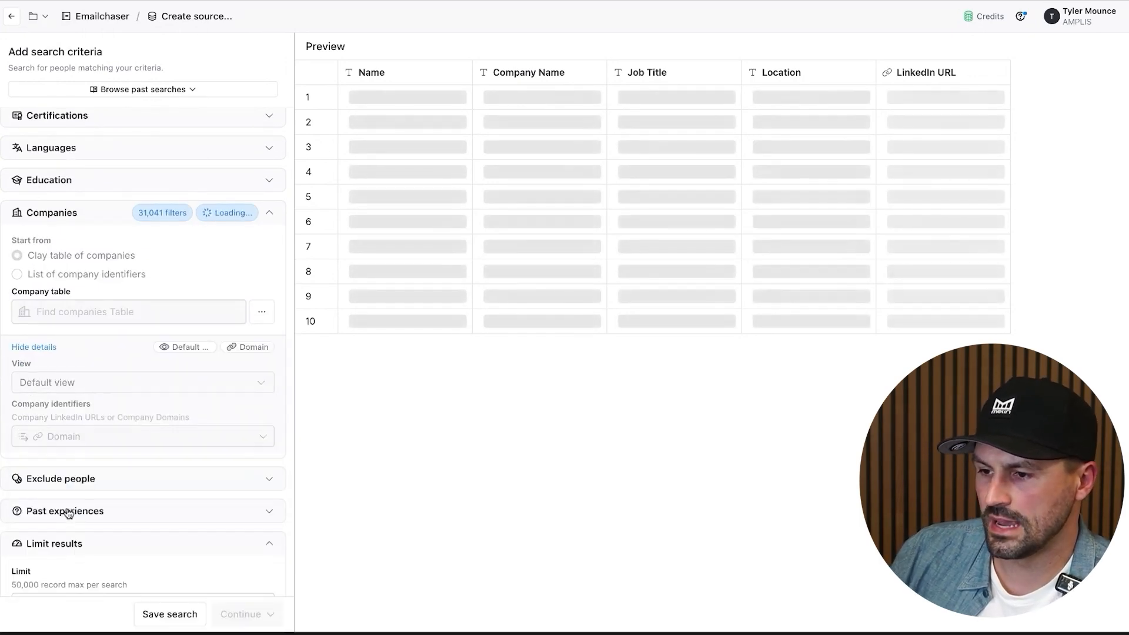
pyautogui.click(106, 438)
pyautogui.click(75, 483)
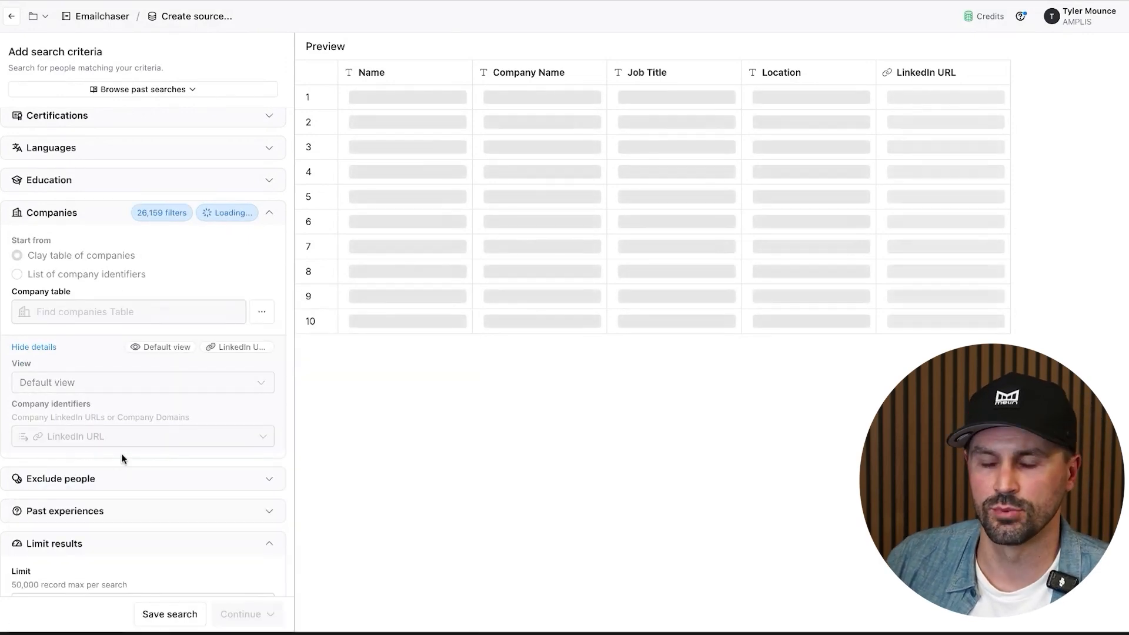
# Step: Expand the company attributes and job title criteria, and filter the people search to the Finance job function
pyautogui.scroll(3, 120, 370)
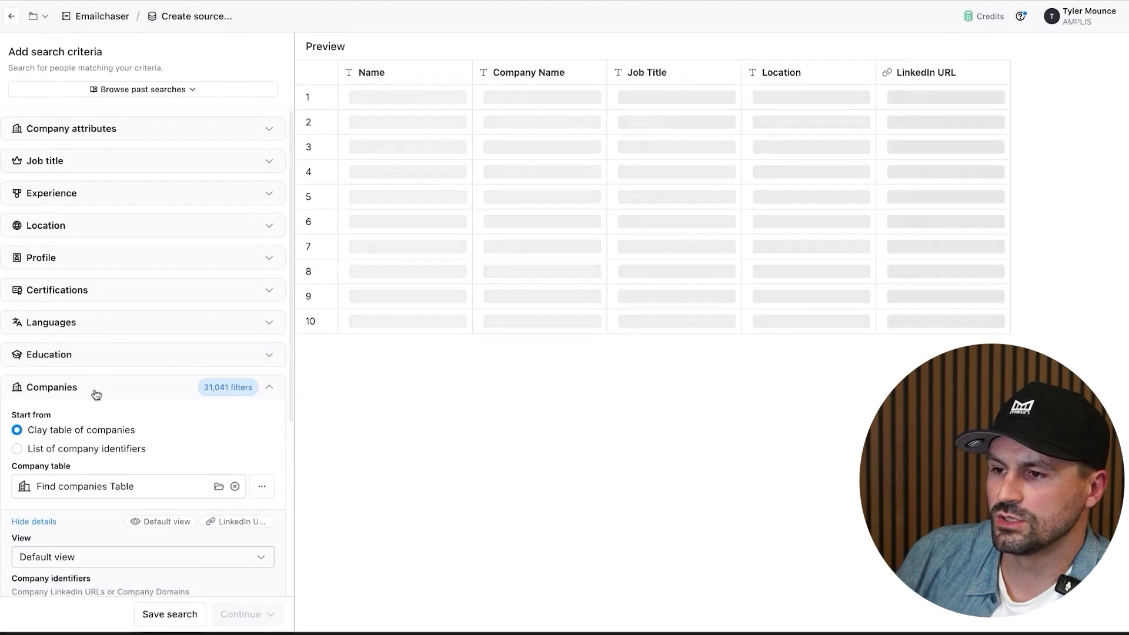
pyautogui.click(71, 160)
pyautogui.click(102, 131)
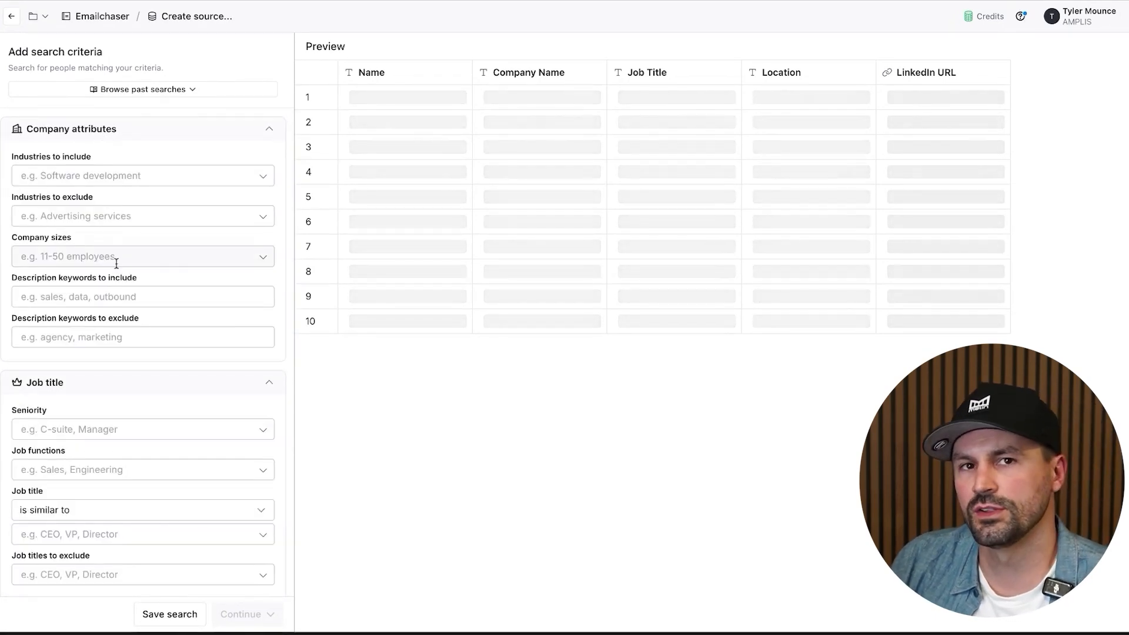
pyautogui.scroll(-5, 115, 265)
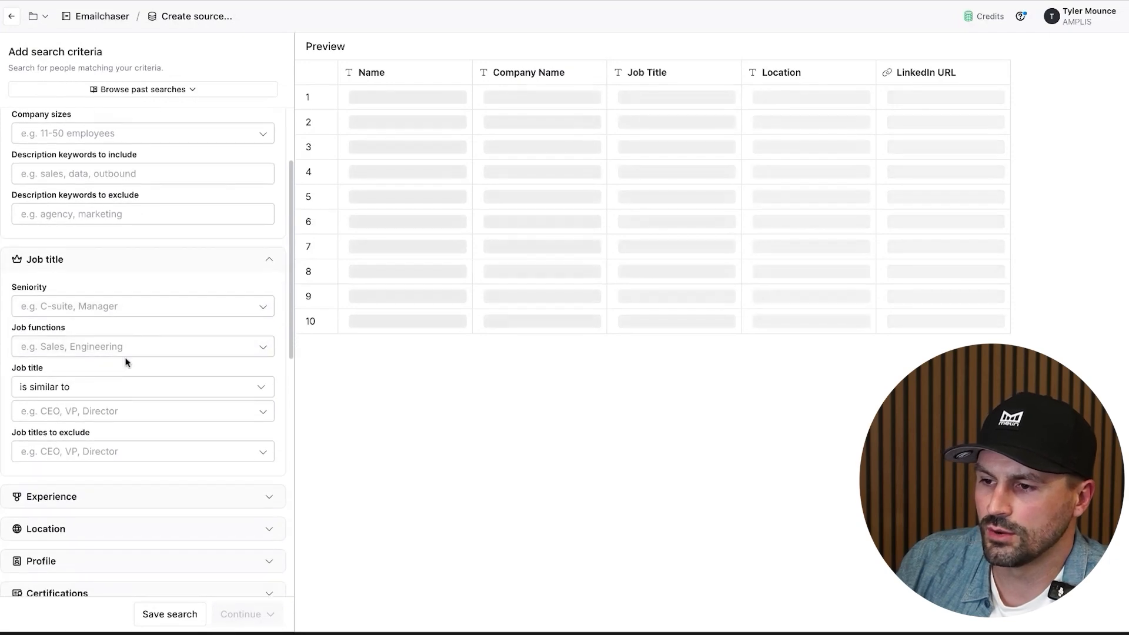
pyautogui.click(102, 318)
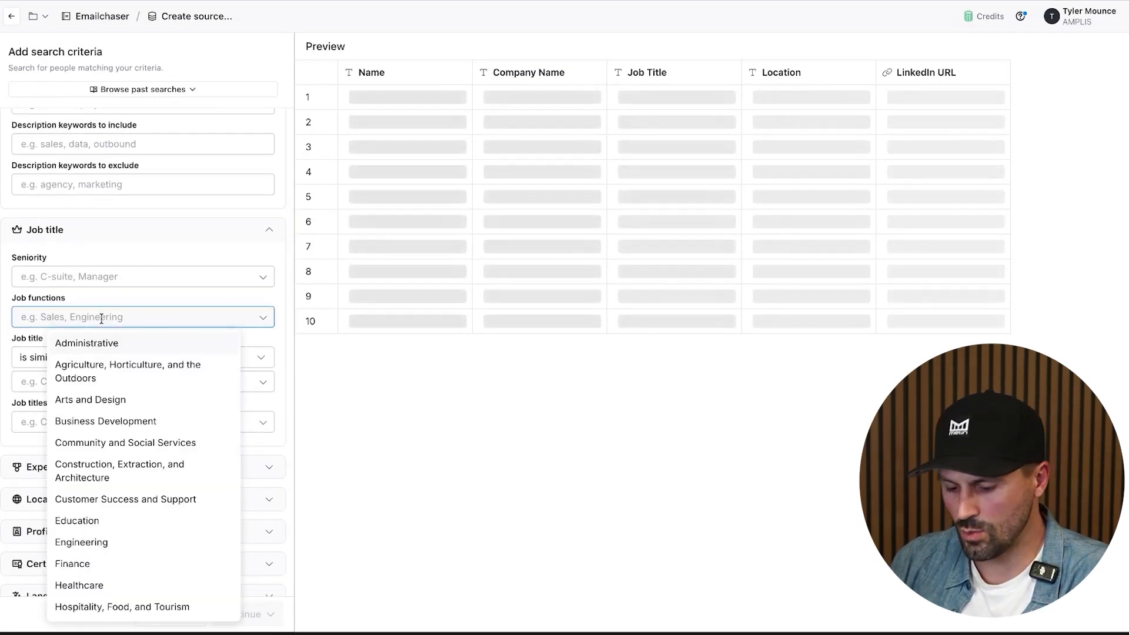
pyautogui.write('fin')
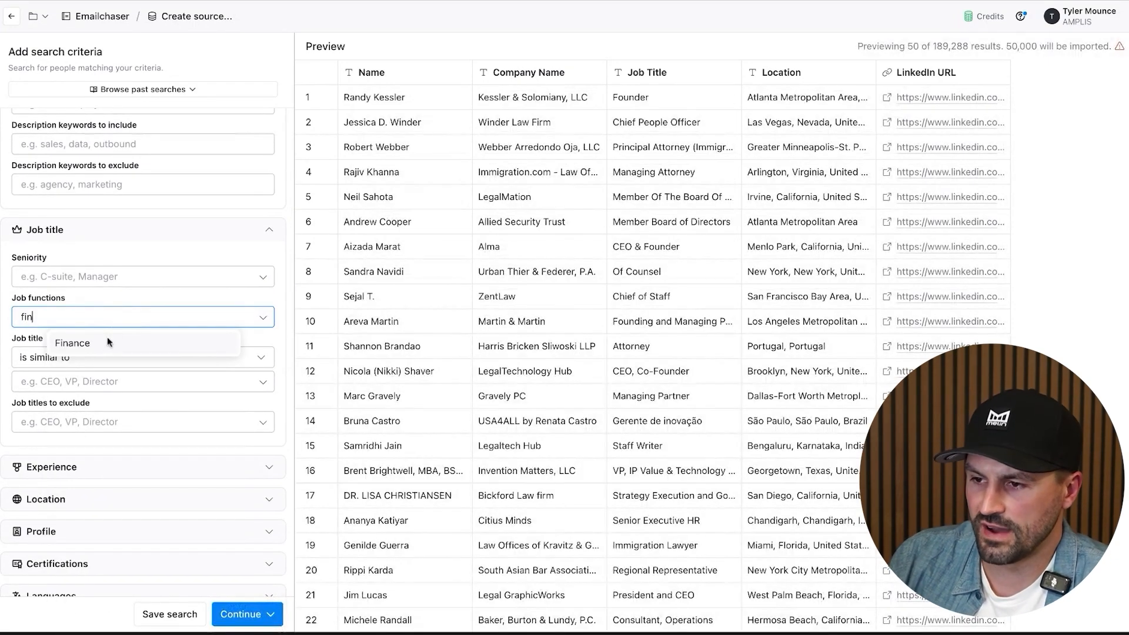
pyautogui.click(107, 341)
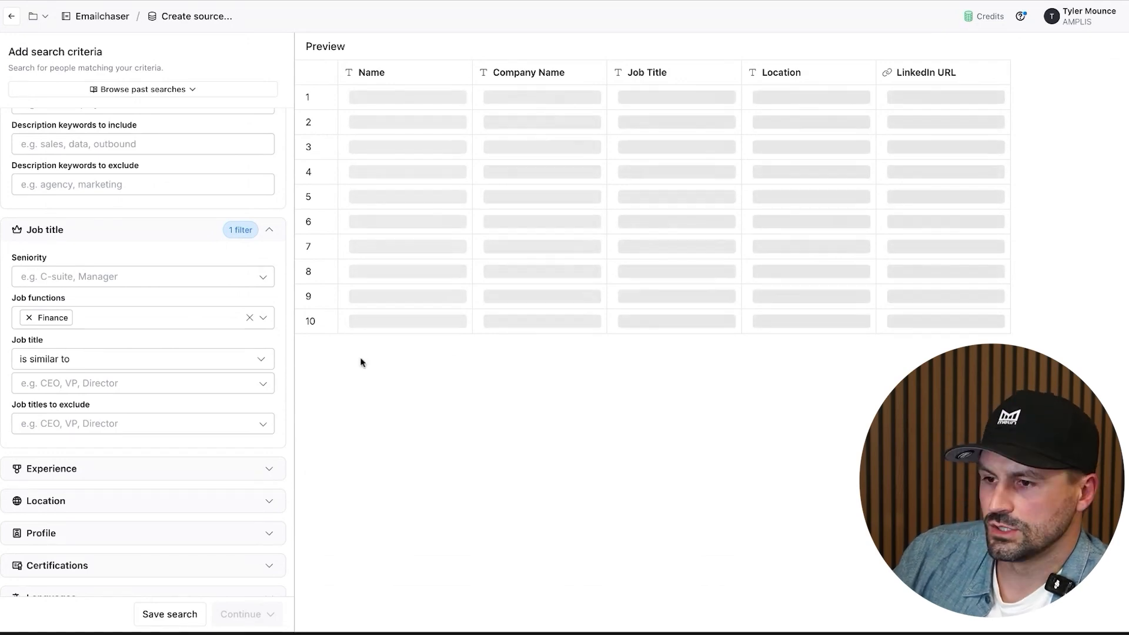
pyautogui.scroll(-2, 266, 394)
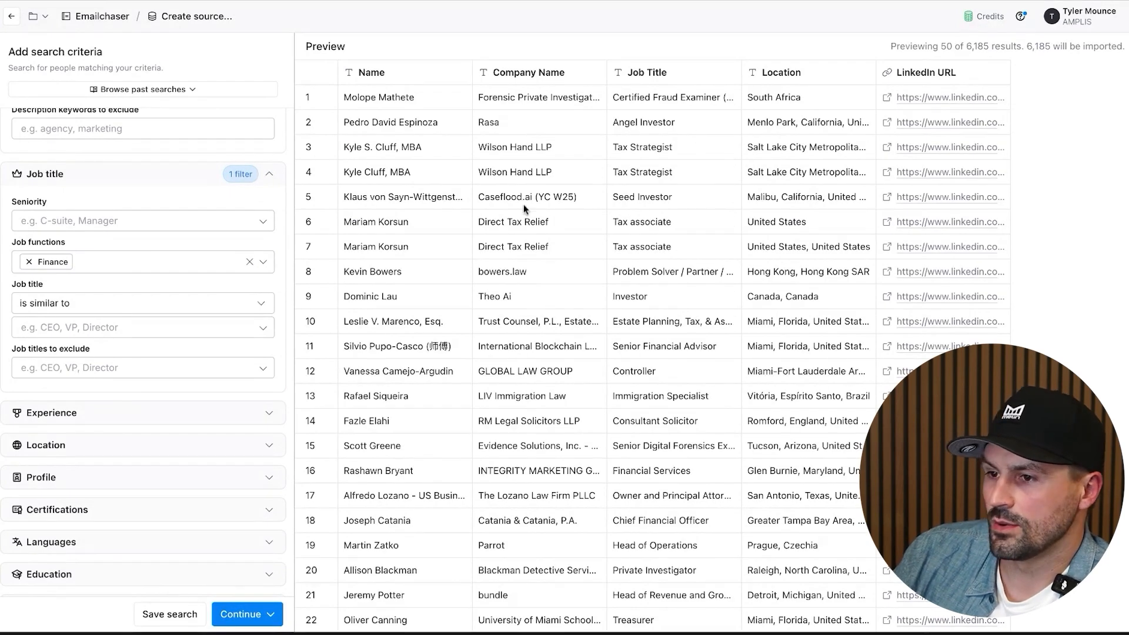
pyautogui.click(176, 264)
pyautogui.write('acc')
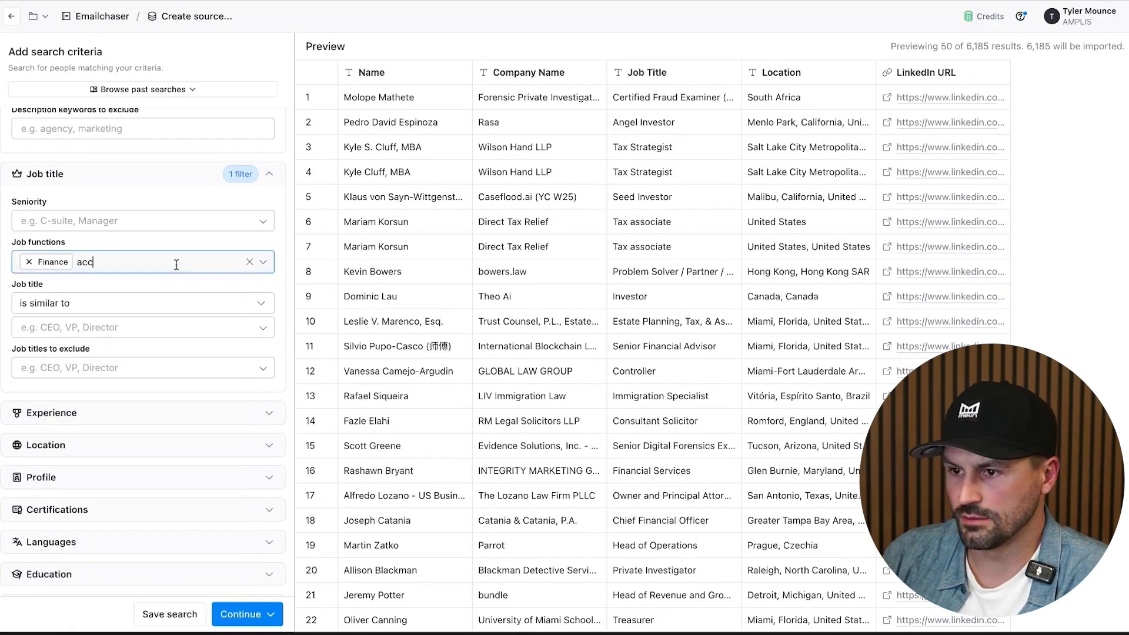
pyautogui.press('BackSpace')
pyautogui.press('BackSpace')
pyautogui.press('BackSpace')
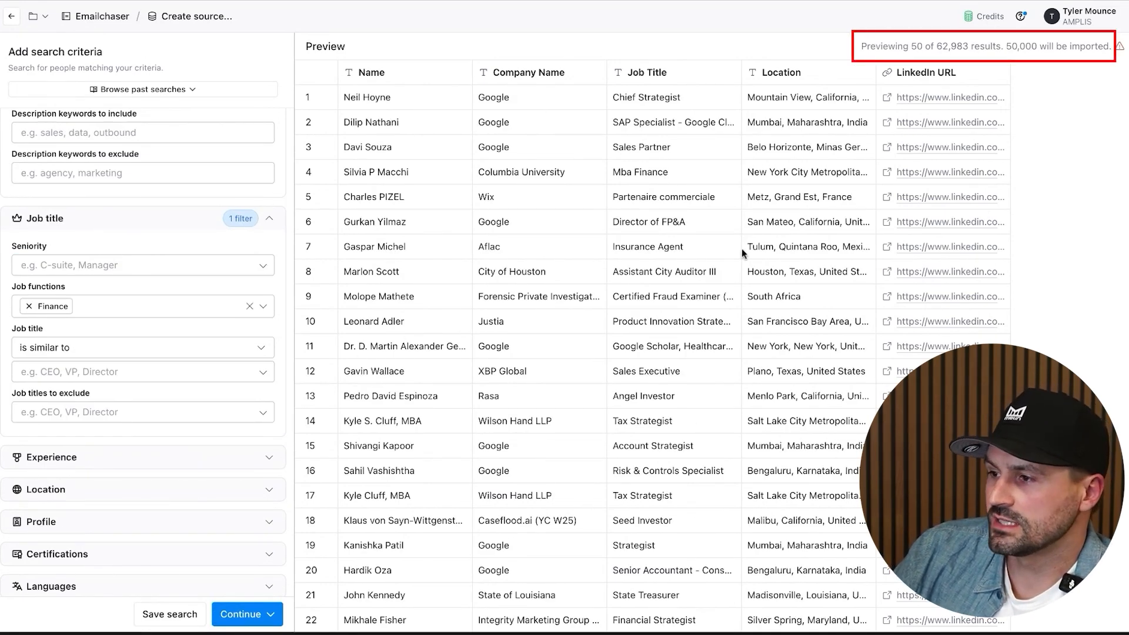
# Step: Filter the people search to the seniority levels Senior, Manager, Head, Director, VP, C-suite, Partner and Owner
pyautogui.scroll(-6, 742, 248)
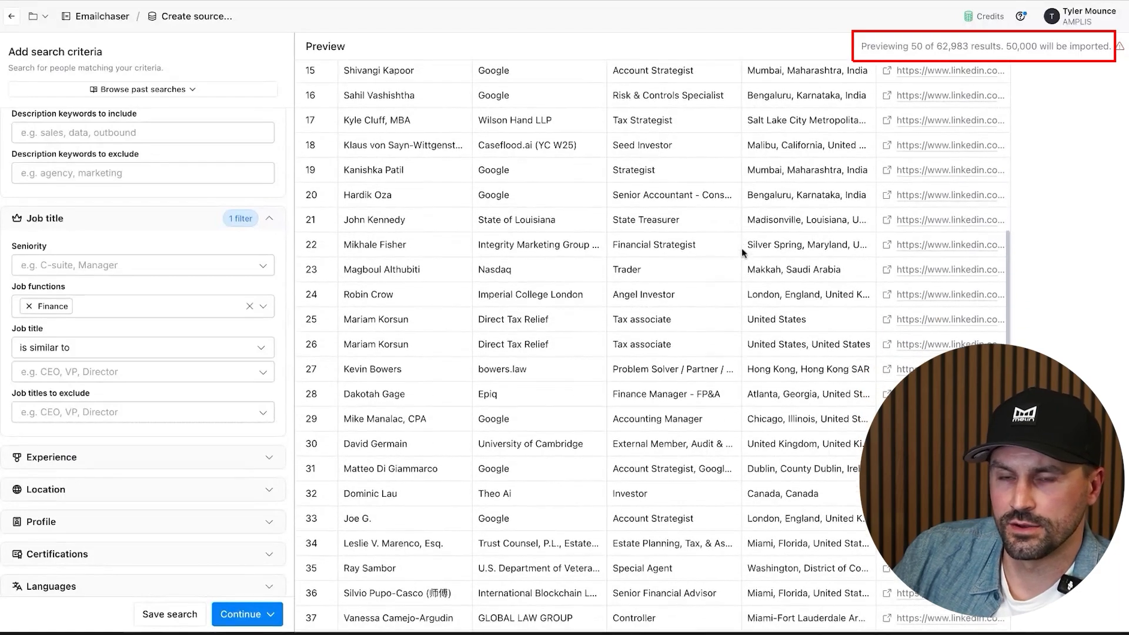
pyautogui.scroll(7, 742, 248)
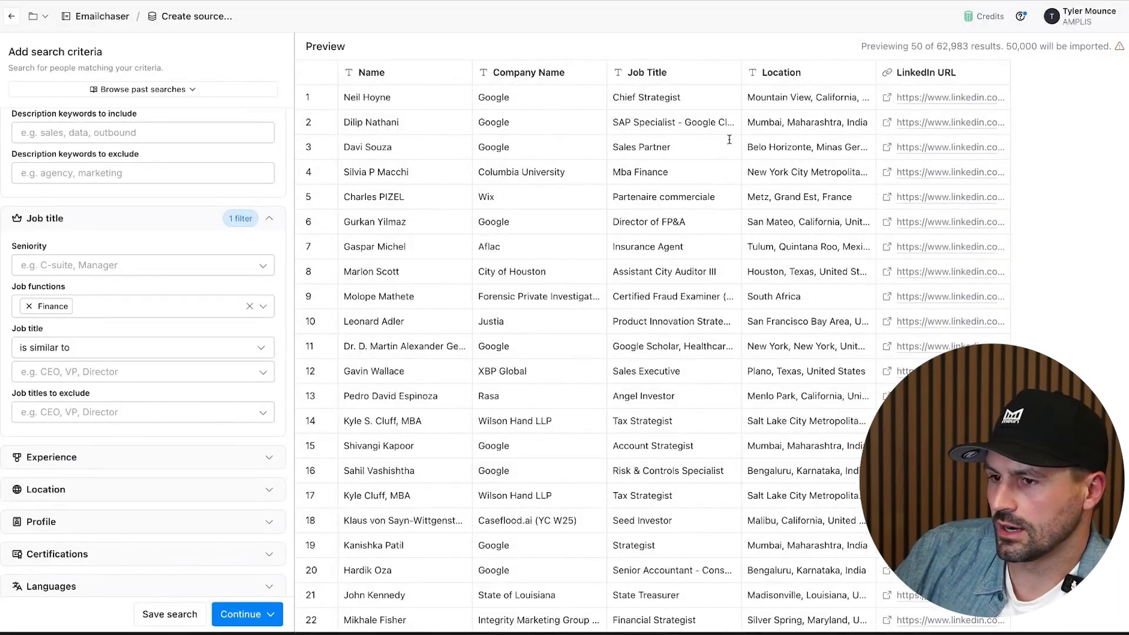
pyautogui.click(249, 271)
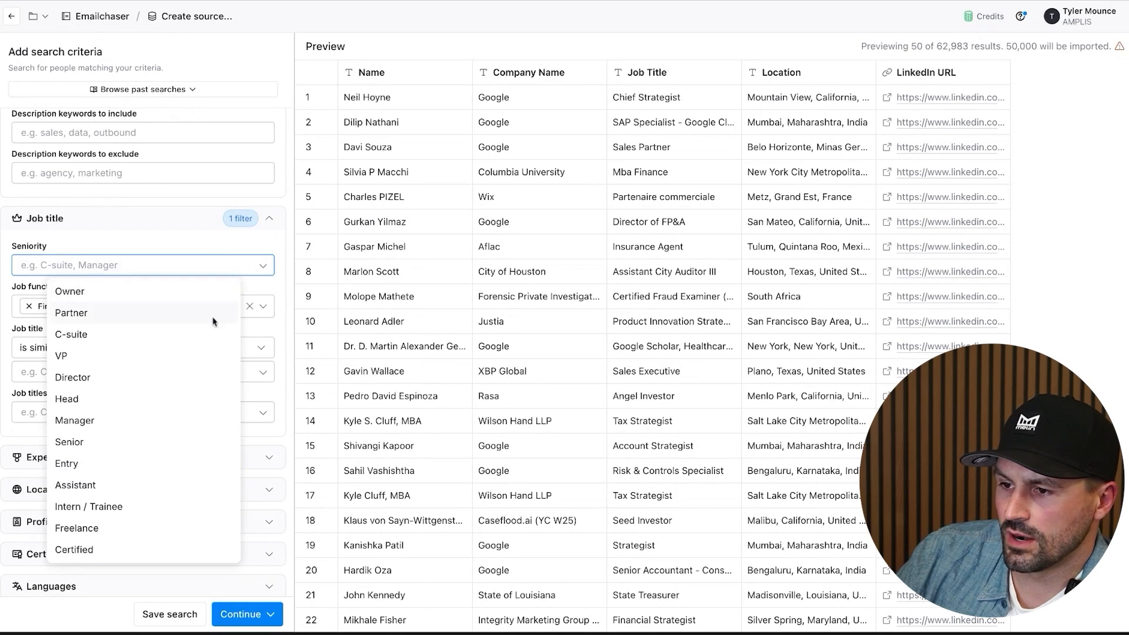
pyautogui.click(101, 442)
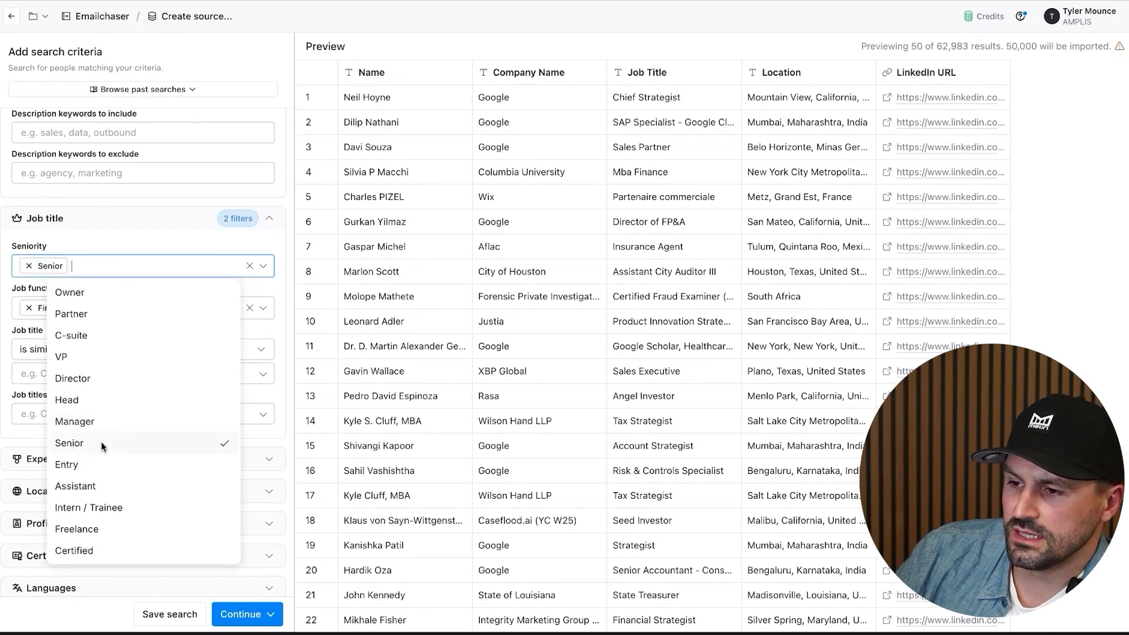
pyautogui.click(88, 420)
pyautogui.click(87, 402)
pyautogui.click(89, 383)
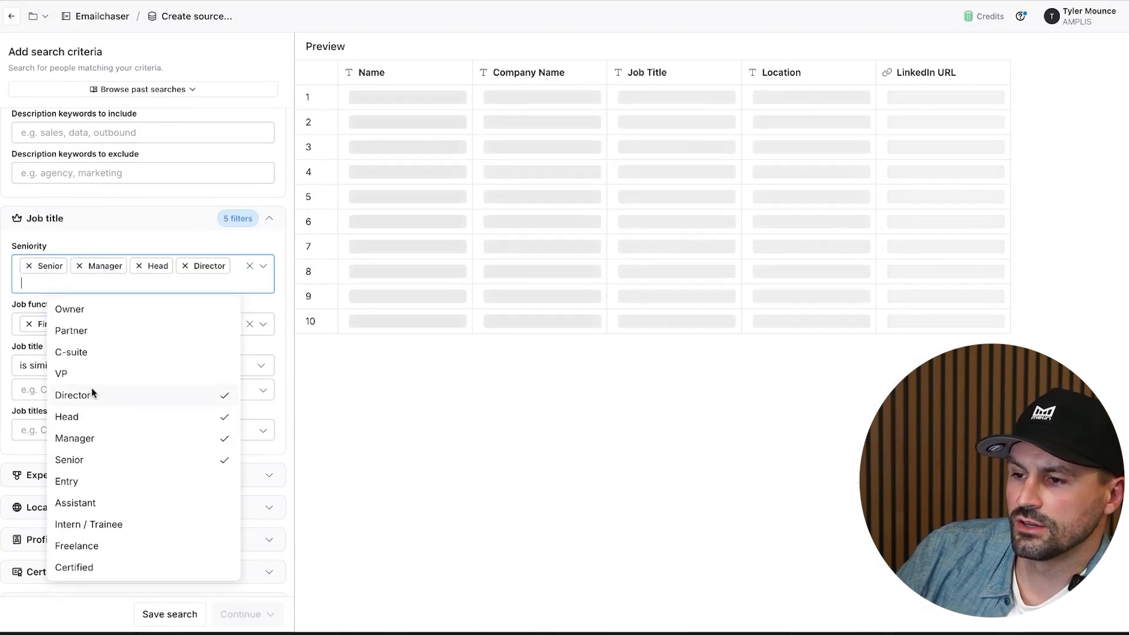
pyautogui.click(91, 374)
pyautogui.click(93, 355)
pyautogui.click(97, 333)
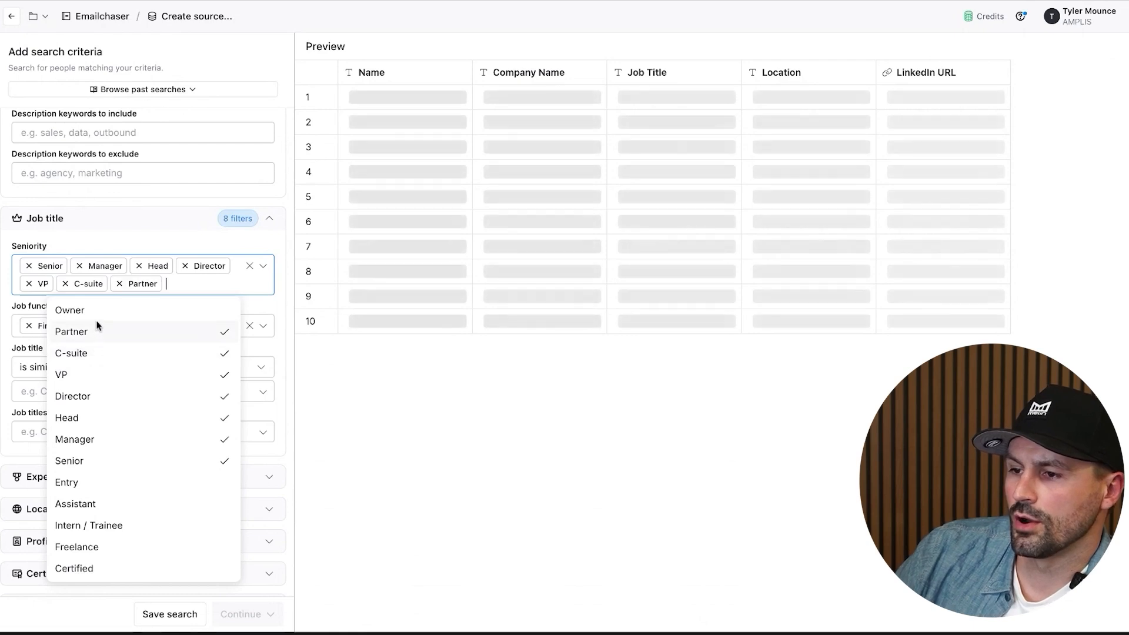
pyautogui.click(98, 312)
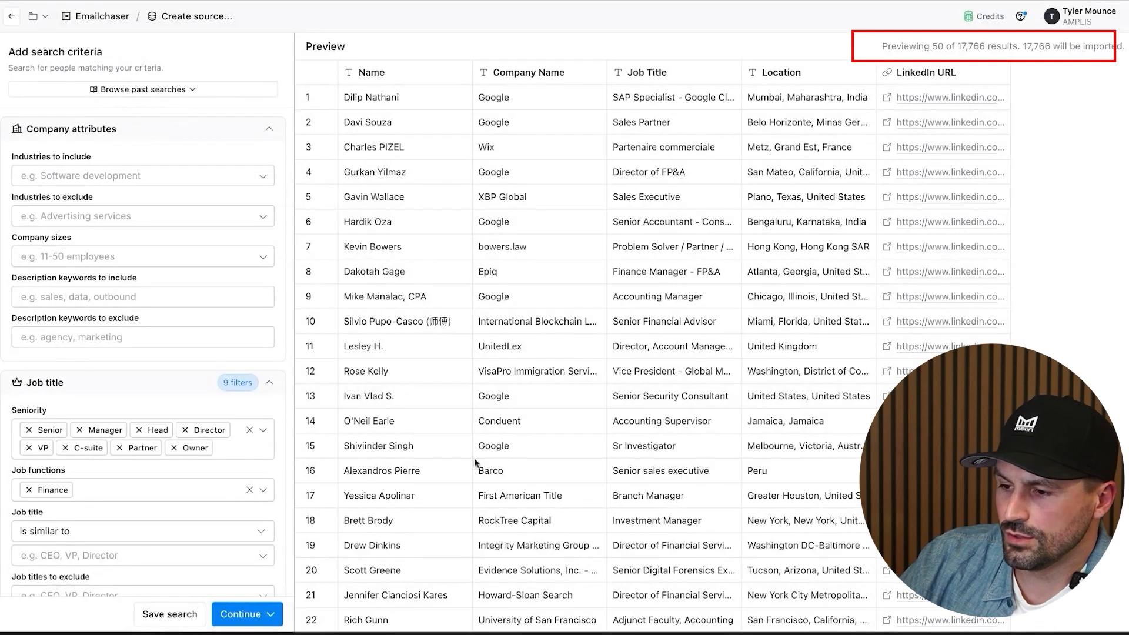
# Step: Import the people search results into a table and look over its columns and rows
pyautogui.click(254, 614)
pyautogui.click(268, 566)
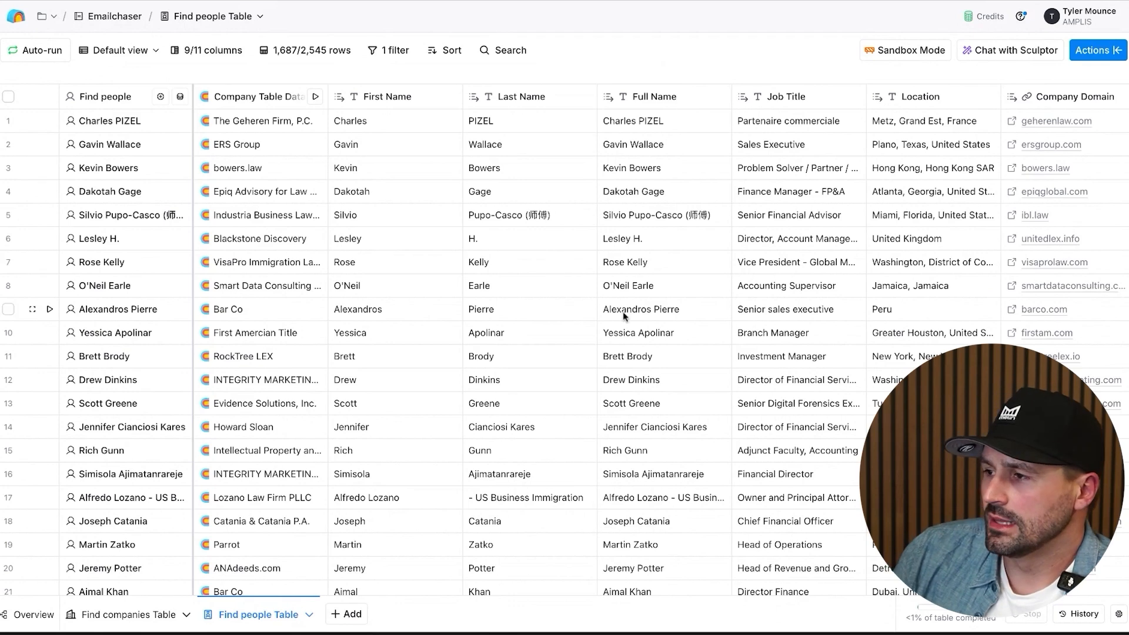
pyautogui.hscroll(5, 623, 312)
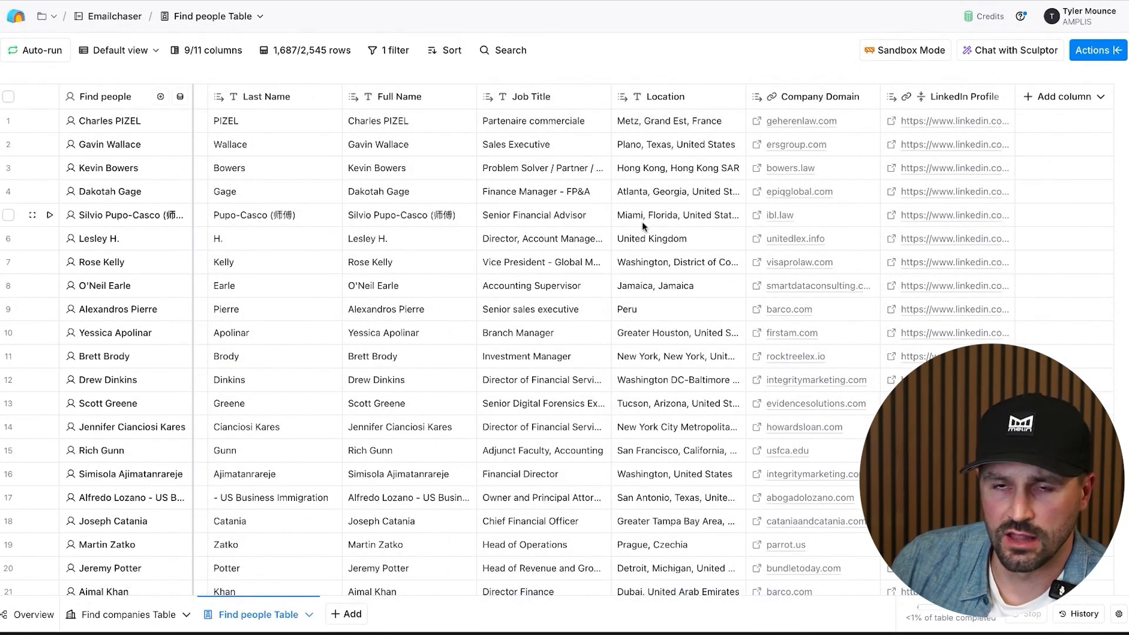
pyautogui.scroll(-3, 642, 257)
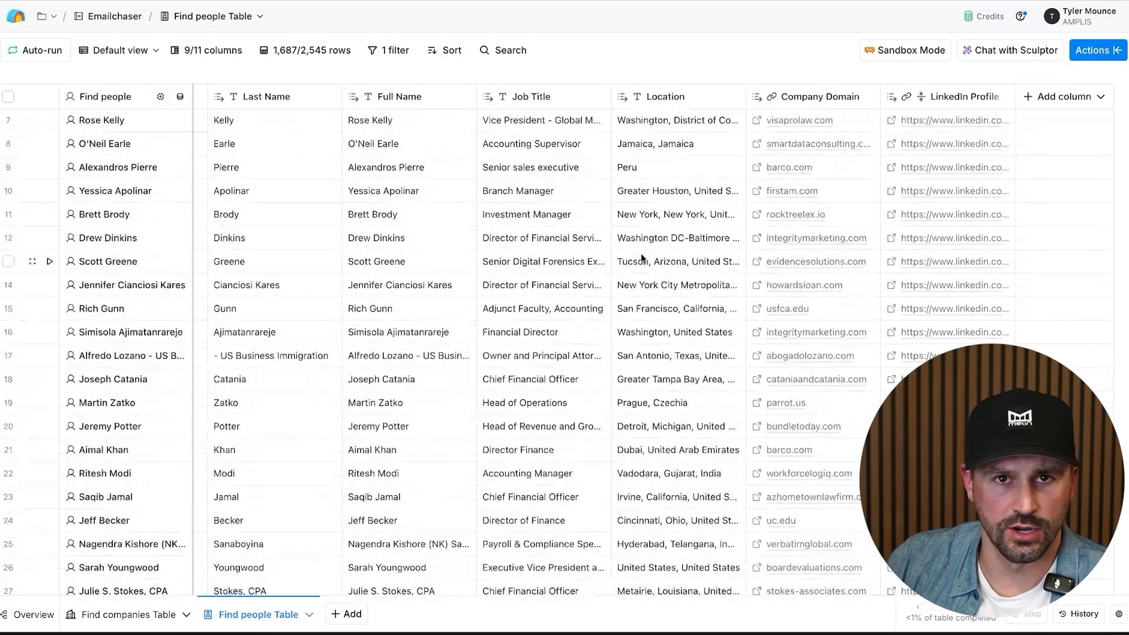
pyautogui.scroll(3, 642, 257)
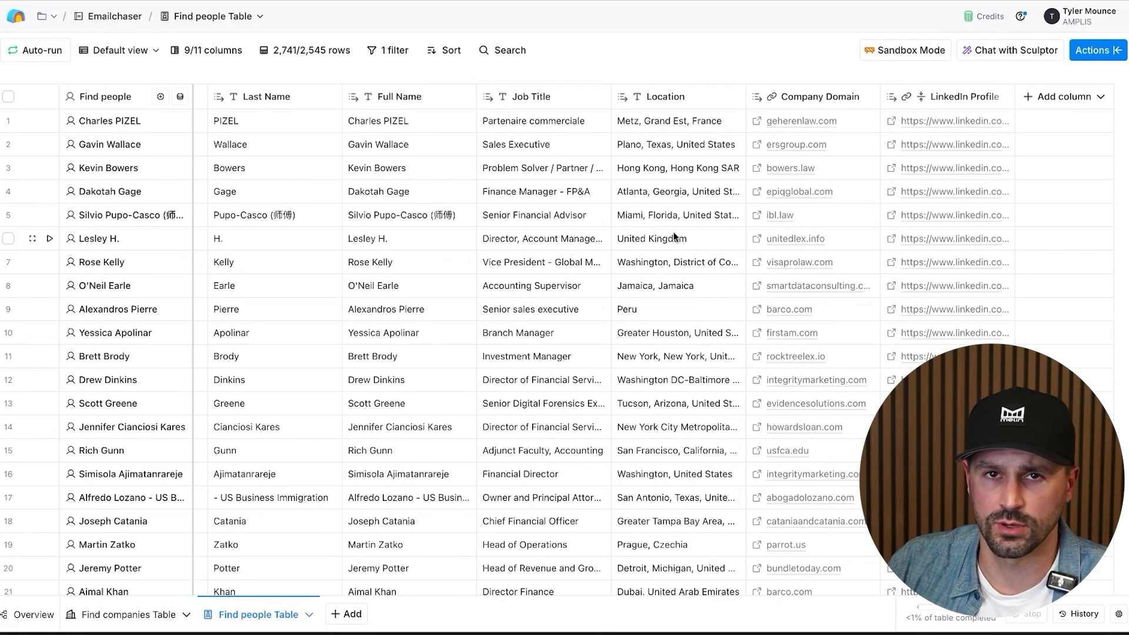
# Step: Add a Work Email enrichment column to the people table and review its mapped inputs, including the company's LinkedIn URL
pyautogui.click(1063, 96)
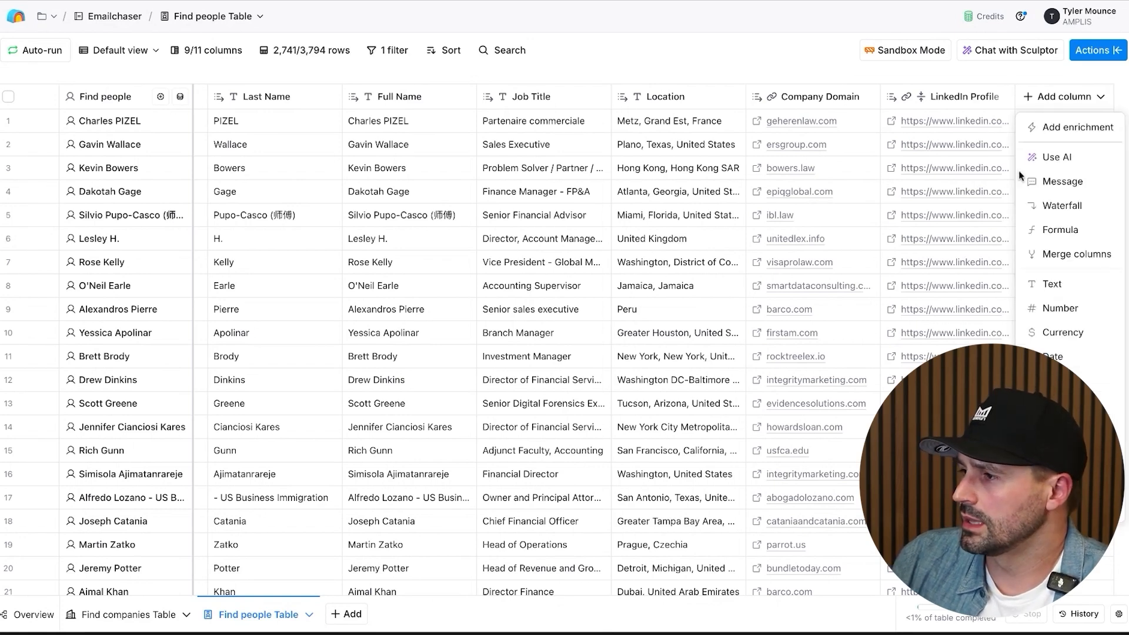
pyautogui.click(1050, 130)
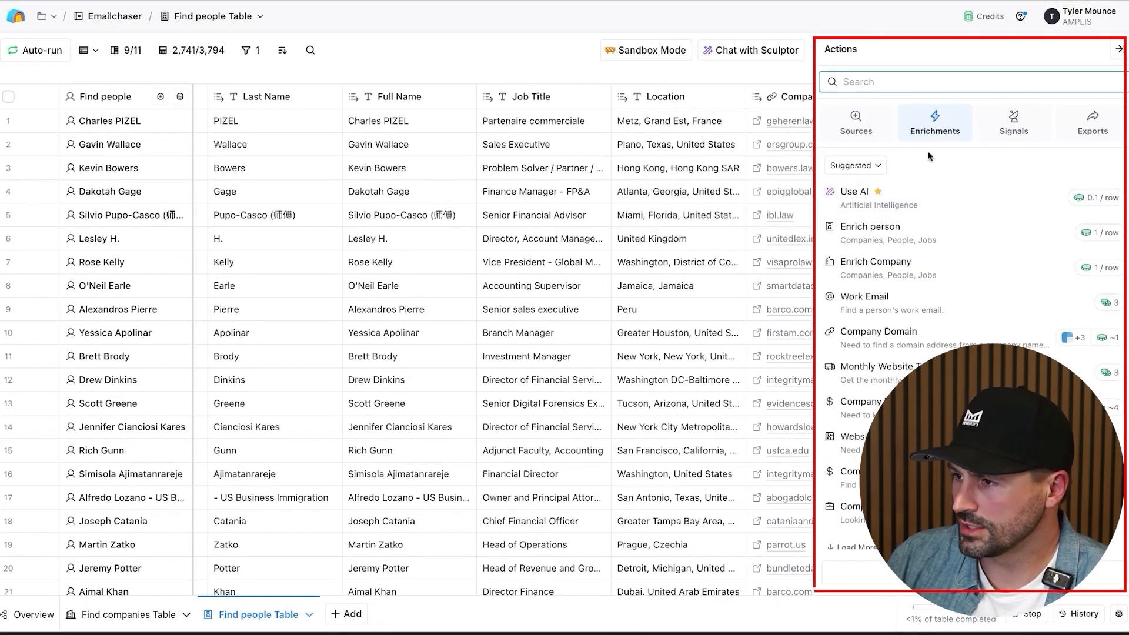
pyautogui.click(876, 305)
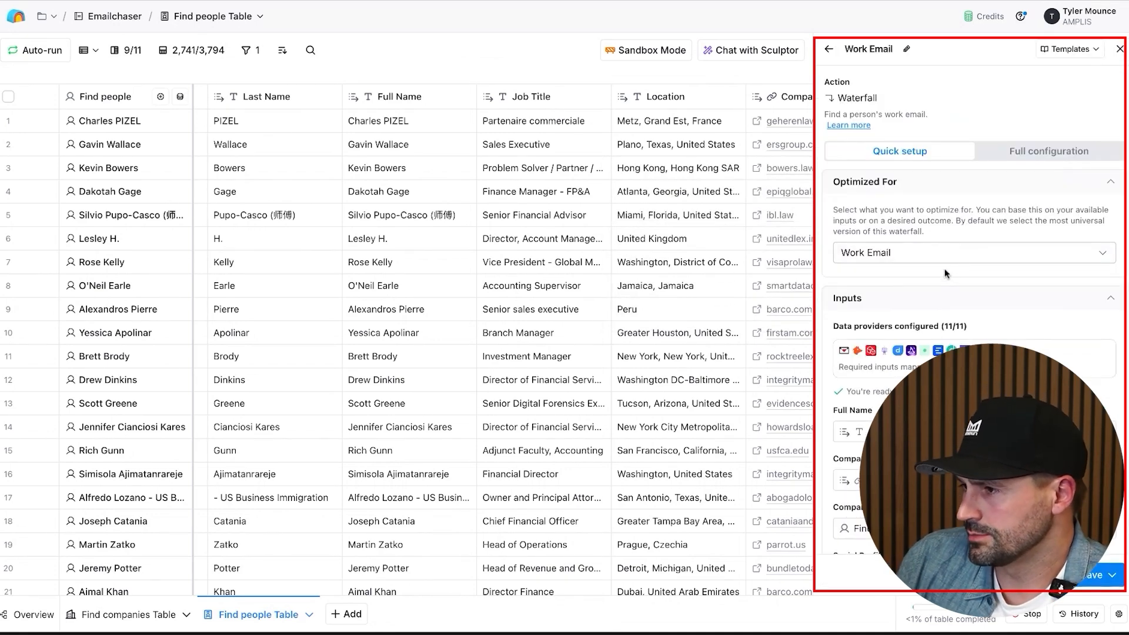
pyautogui.scroll(-5, 946, 246)
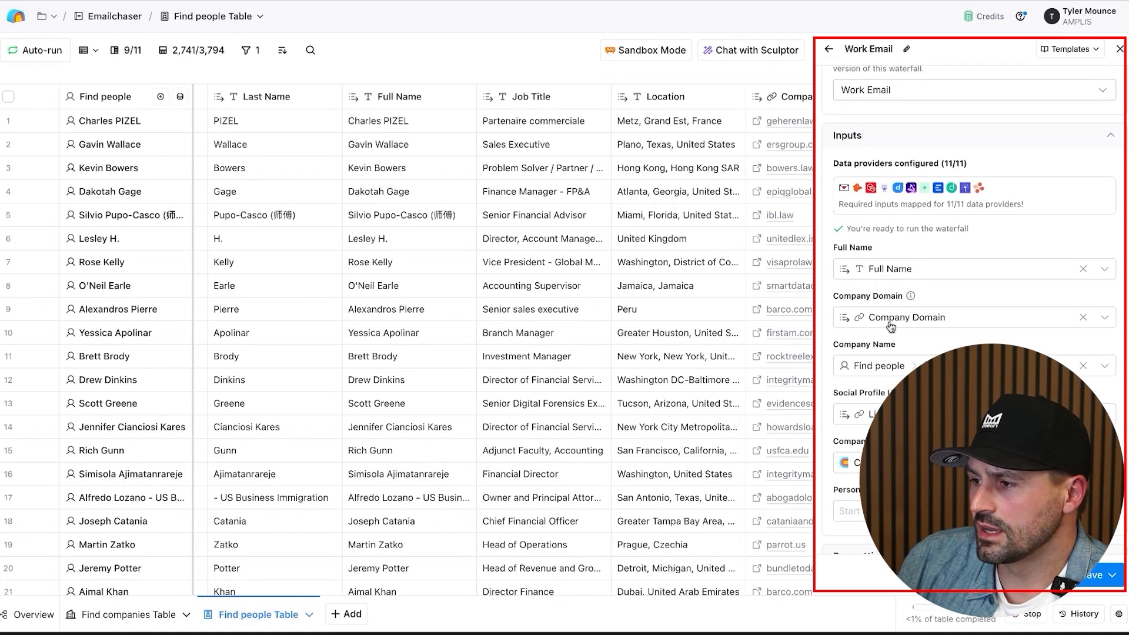
pyautogui.scroll(-1, 898, 328)
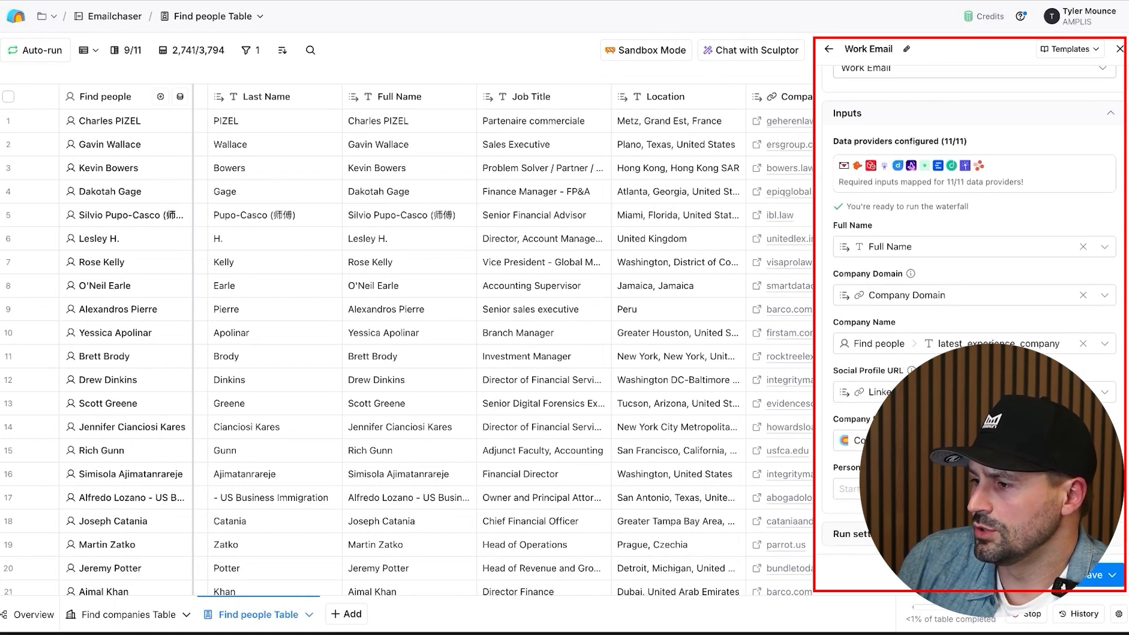
pyautogui.moveTo(917, 440)
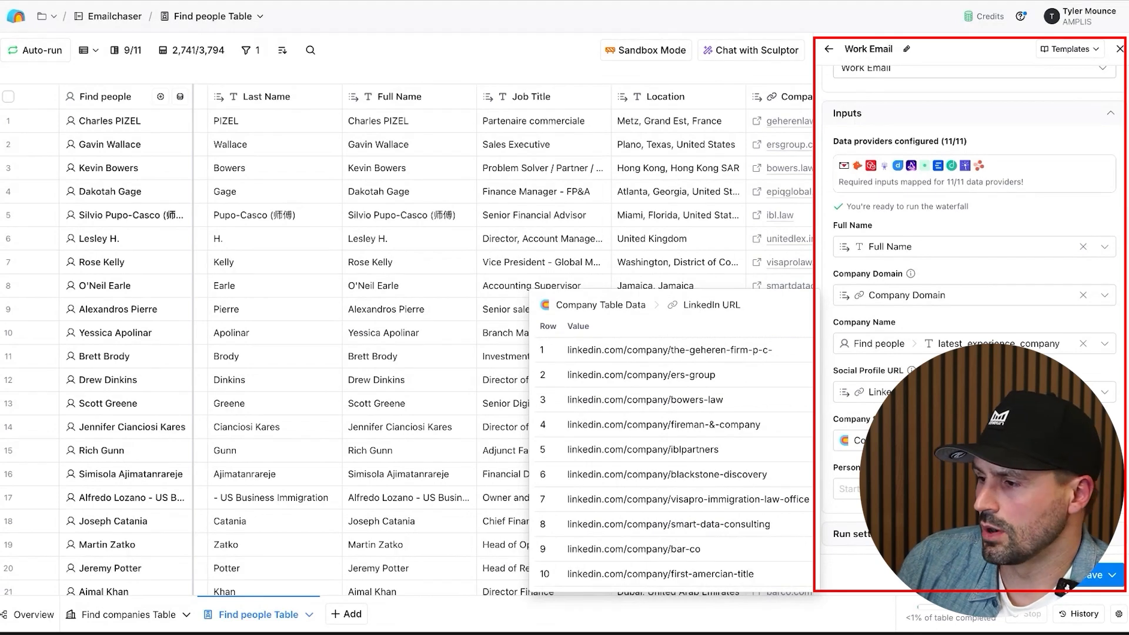
pyautogui.scroll(5, 970, 324)
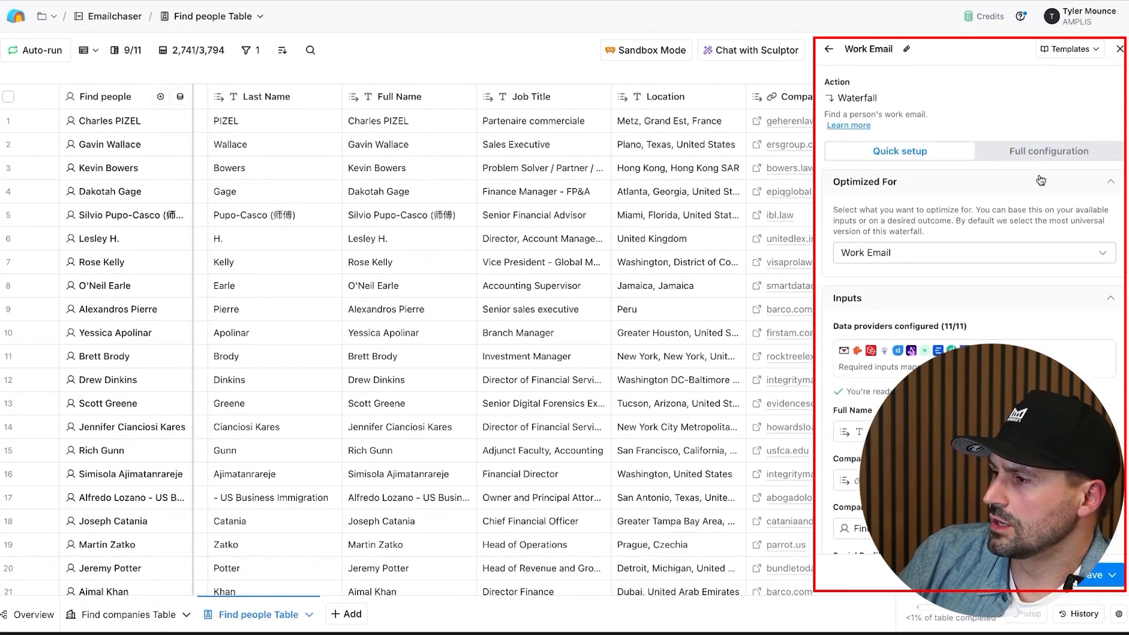
# Step: Open the Work Email waterfall's full configuration and reorder its providers so LeadMagic is first and Wiza second
pyautogui.click(1048, 154)
pyautogui.scroll(-3, 1042, 182)
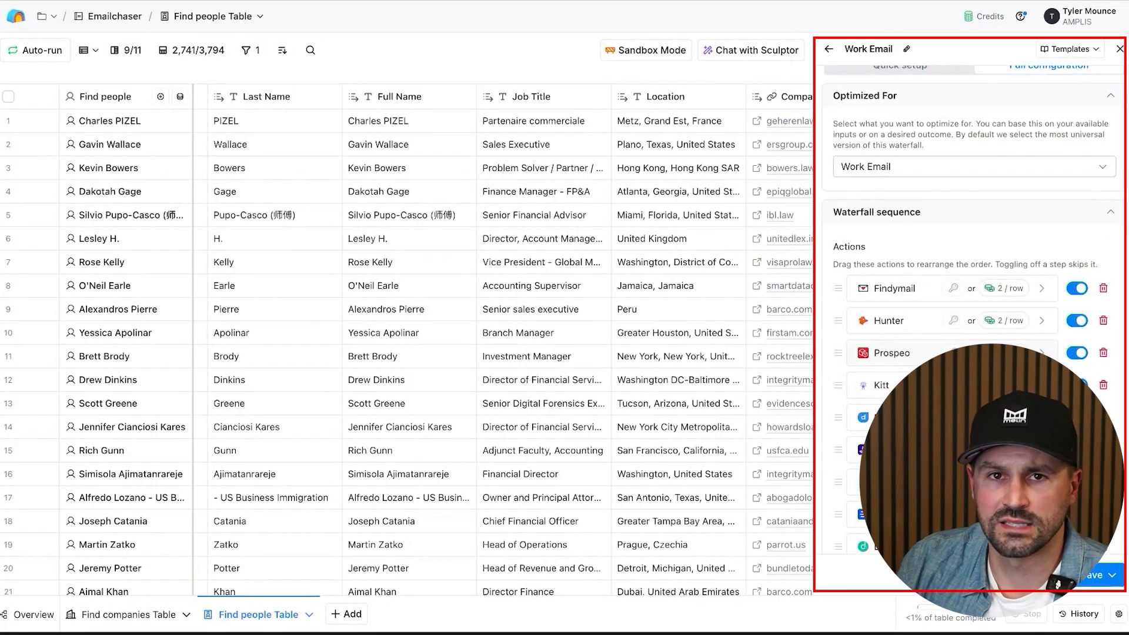
pyautogui.scroll(-1, 999, 356)
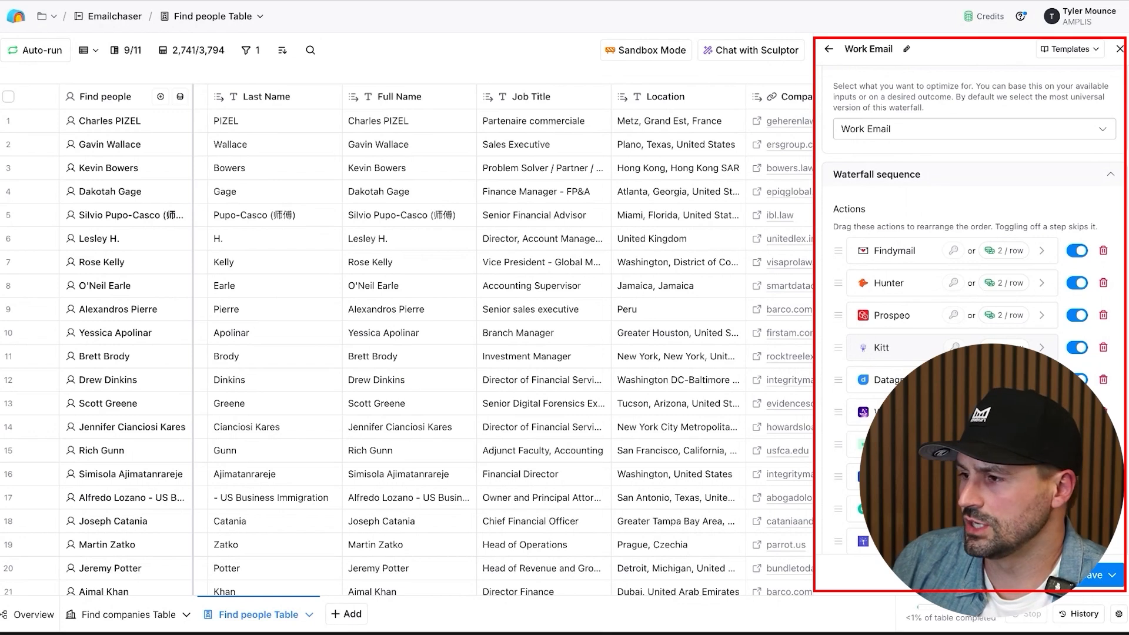
pyautogui.scroll(-1, 999, 353)
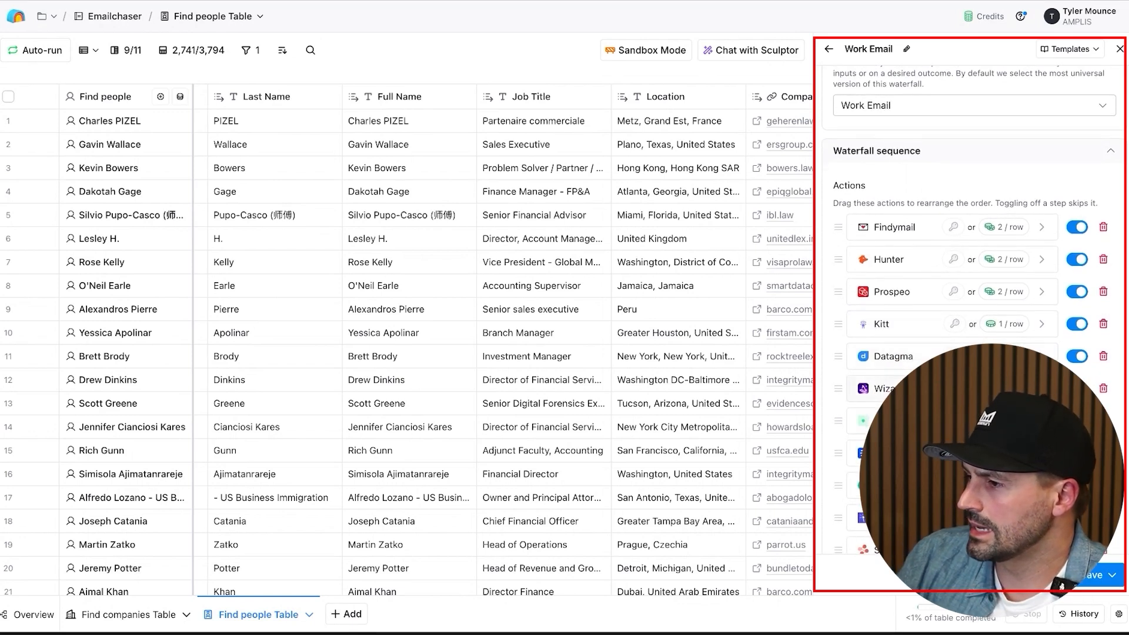
pyautogui.scroll(-2, 1000, 390)
pyautogui.moveTo(841, 440); pyautogui.dragTo(840, 242)
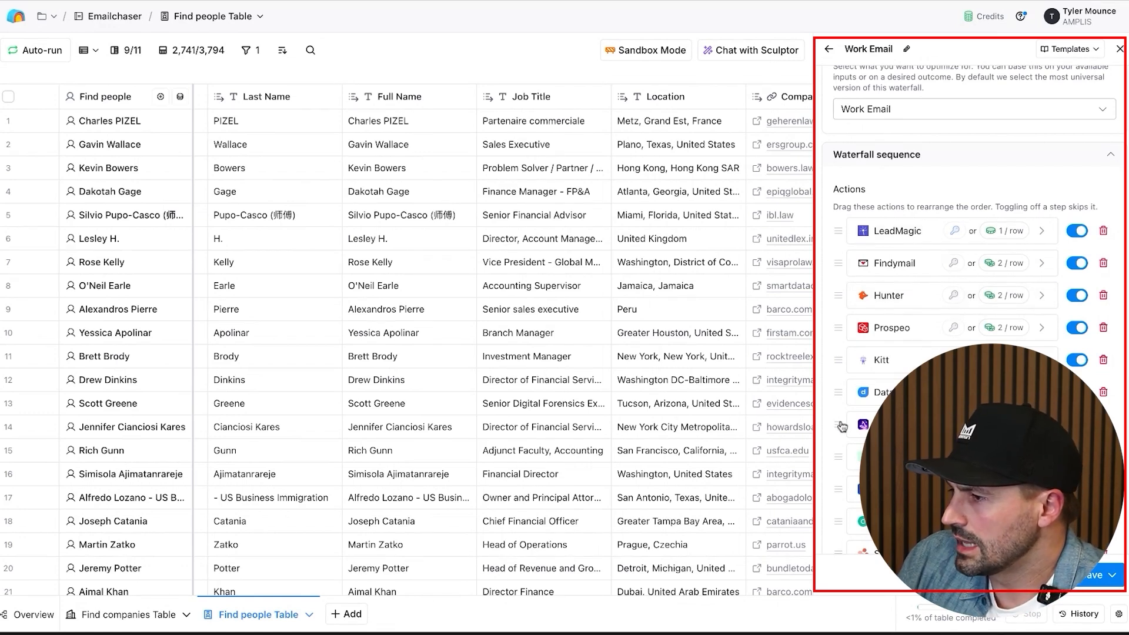
pyautogui.moveTo(842, 426); pyautogui.dragTo(841, 263)
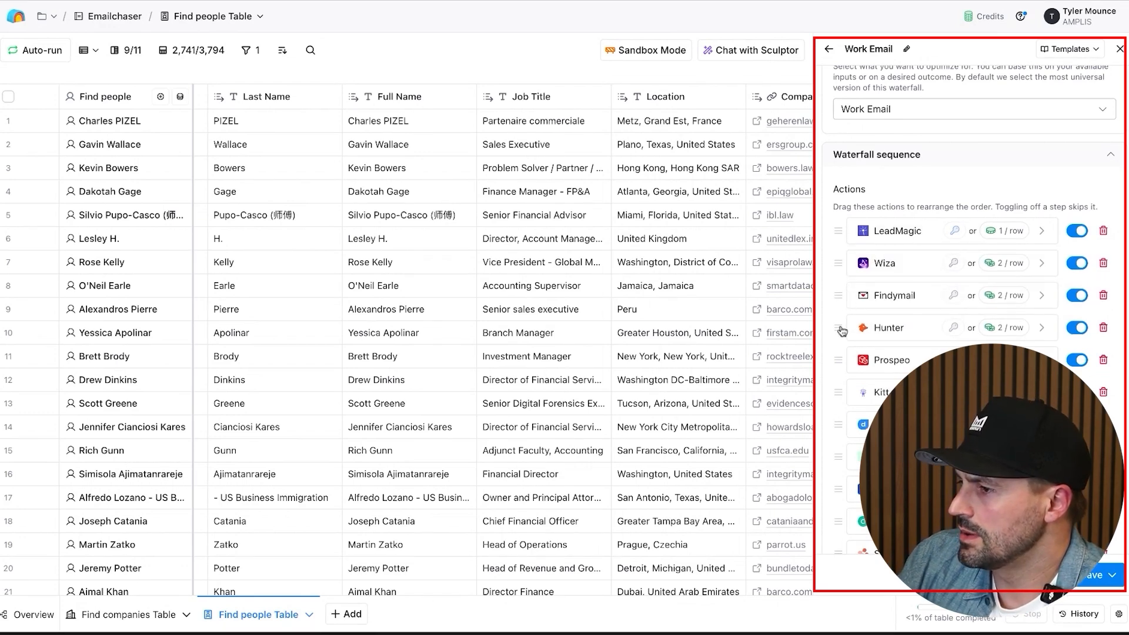
# Step: Remove Kitt, Datagma and the providers below Prospeo from the waterfall, and place Icypeas directly after LeadMagic
pyautogui.click(1103, 393)
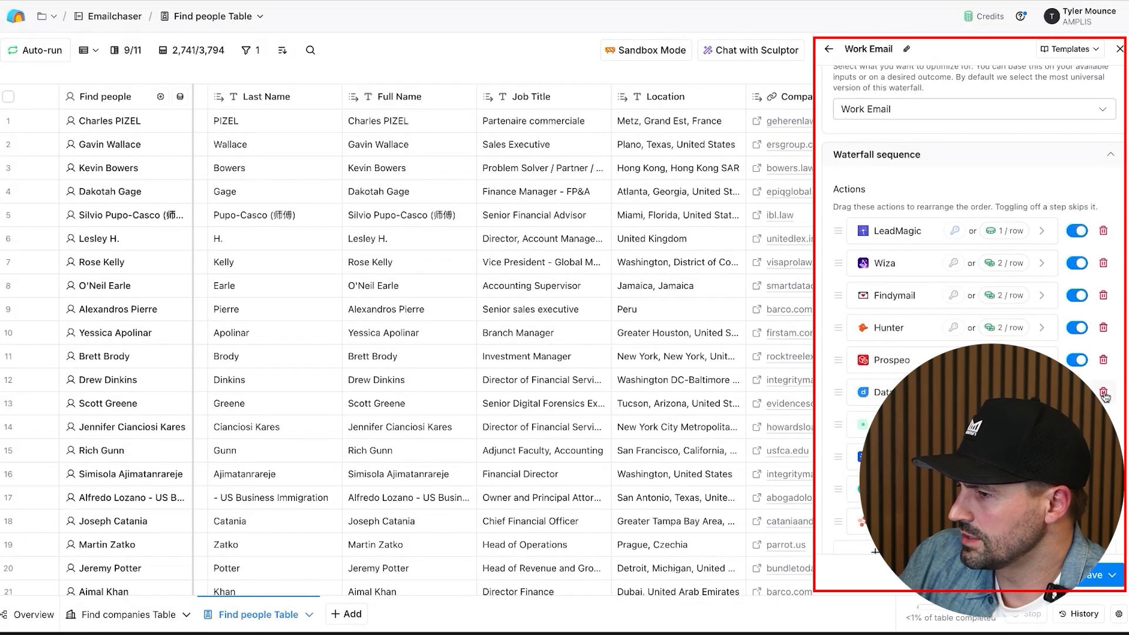
pyautogui.click(1103, 393)
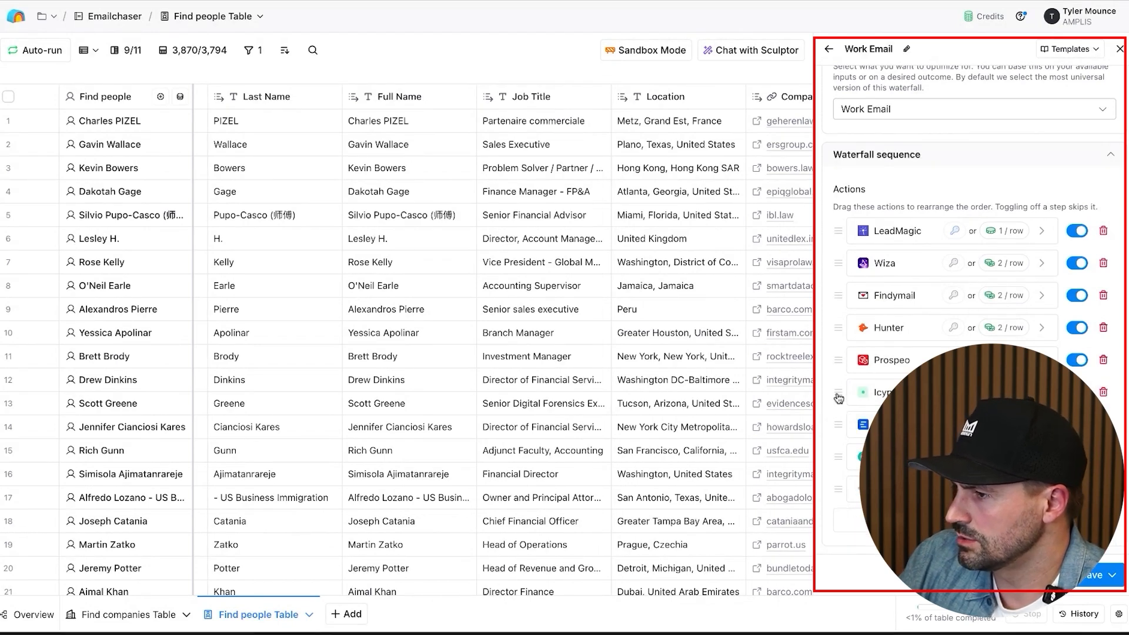
pyautogui.moveTo(839, 395); pyautogui.dragTo(839, 268)
pyautogui.click(1104, 425)
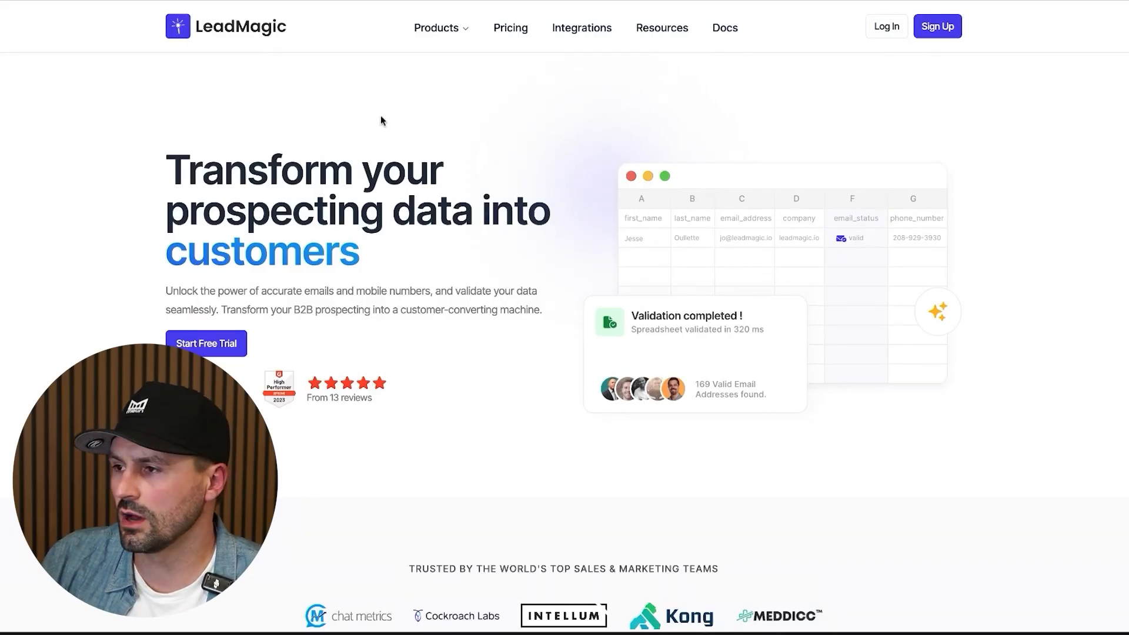
# Step: Switch to the LeadMagic website and look over its monthly pricing plans
pyautogui.click(509, 34)
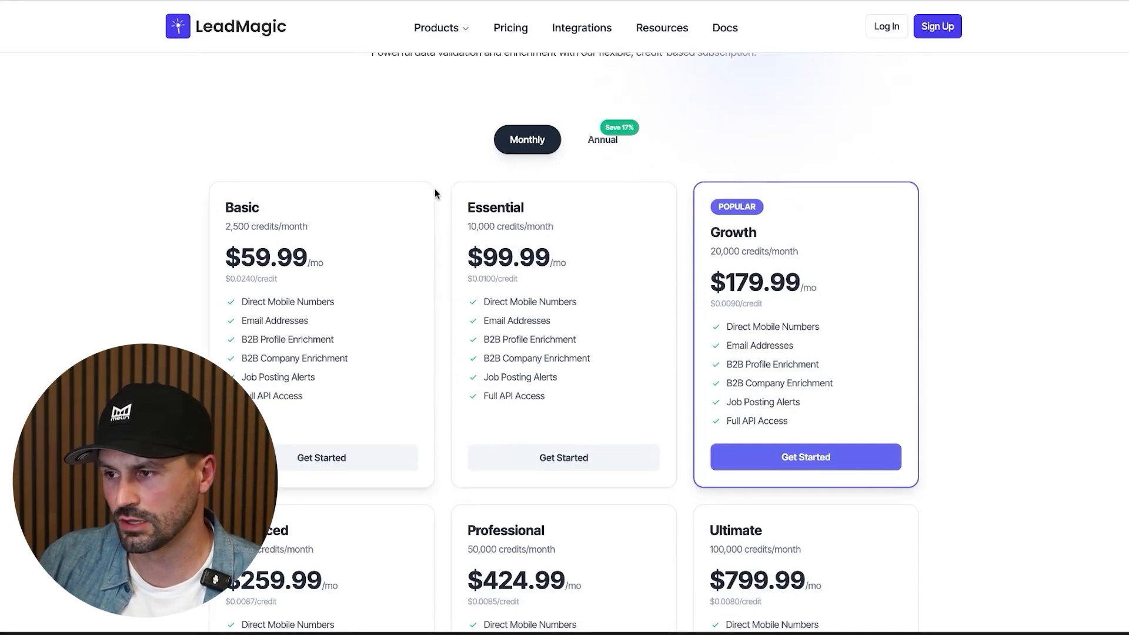
pyautogui.scroll(-1, 510, 246)
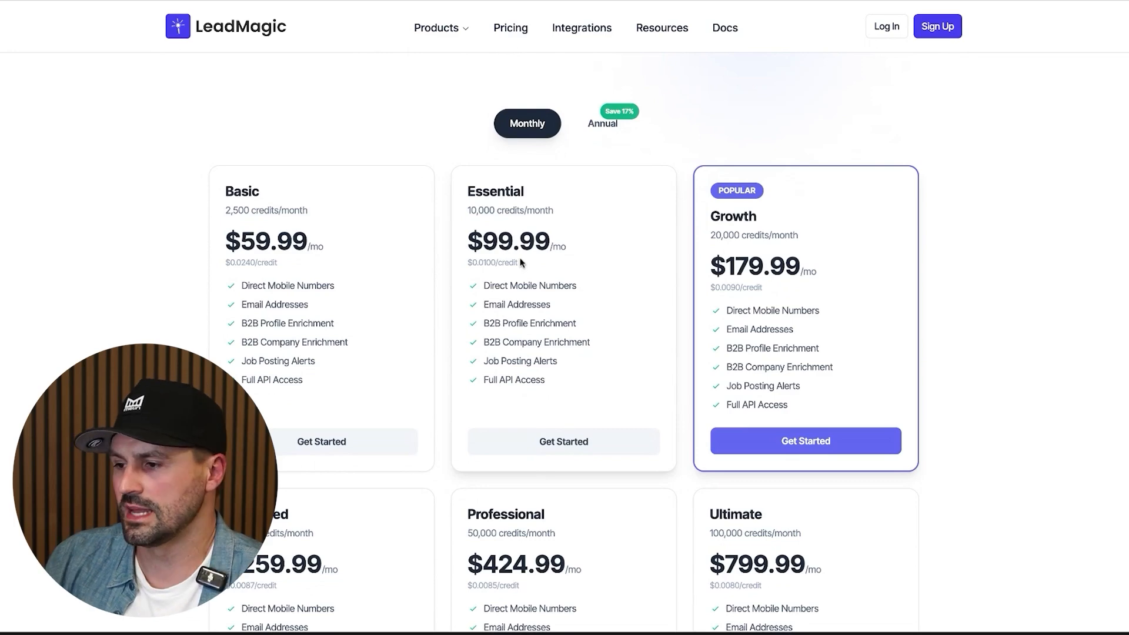
pyautogui.scroll(2, 519, 251)
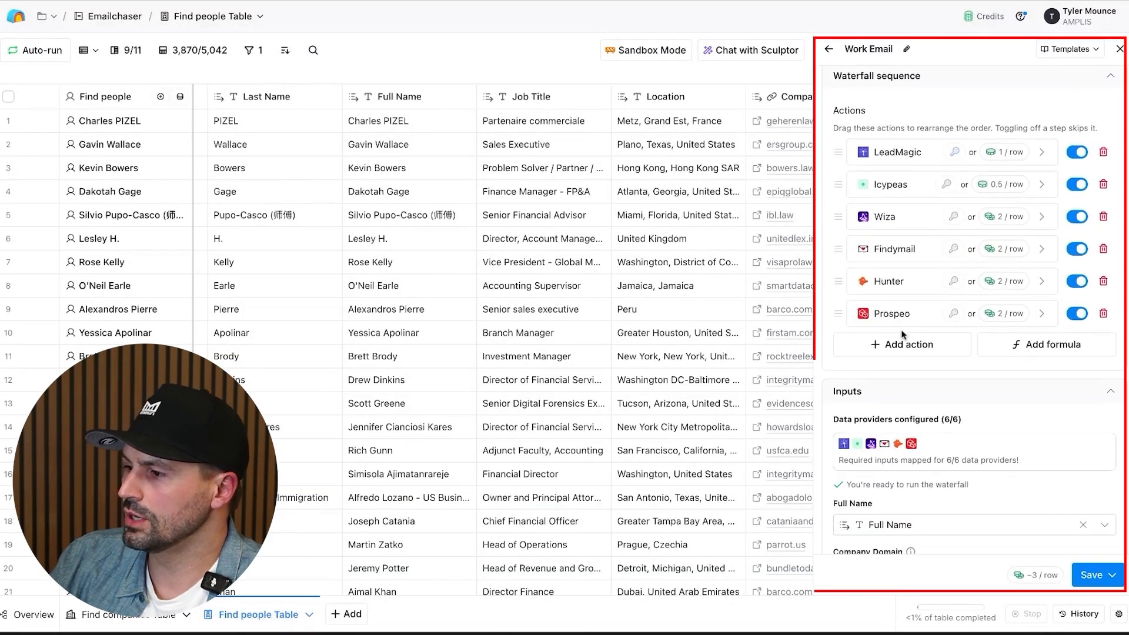
# Step: Set the Work Email waterfall's validation provider to Enrichley and return to its provider sequence
pyautogui.scroll(-7, 942, 351)
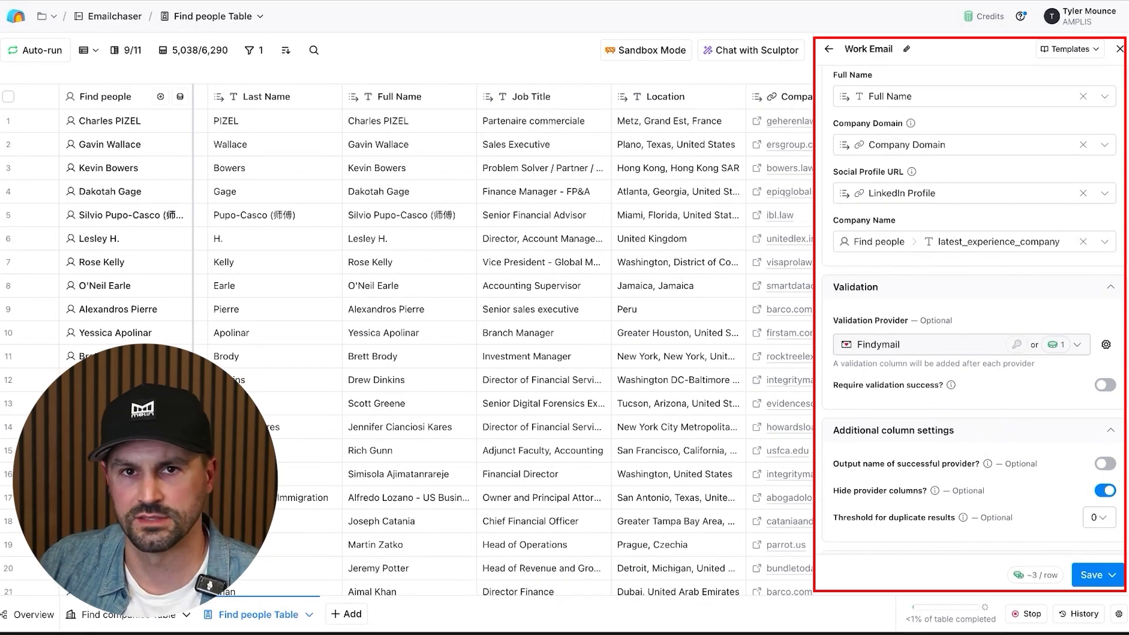
pyautogui.click(1078, 346)
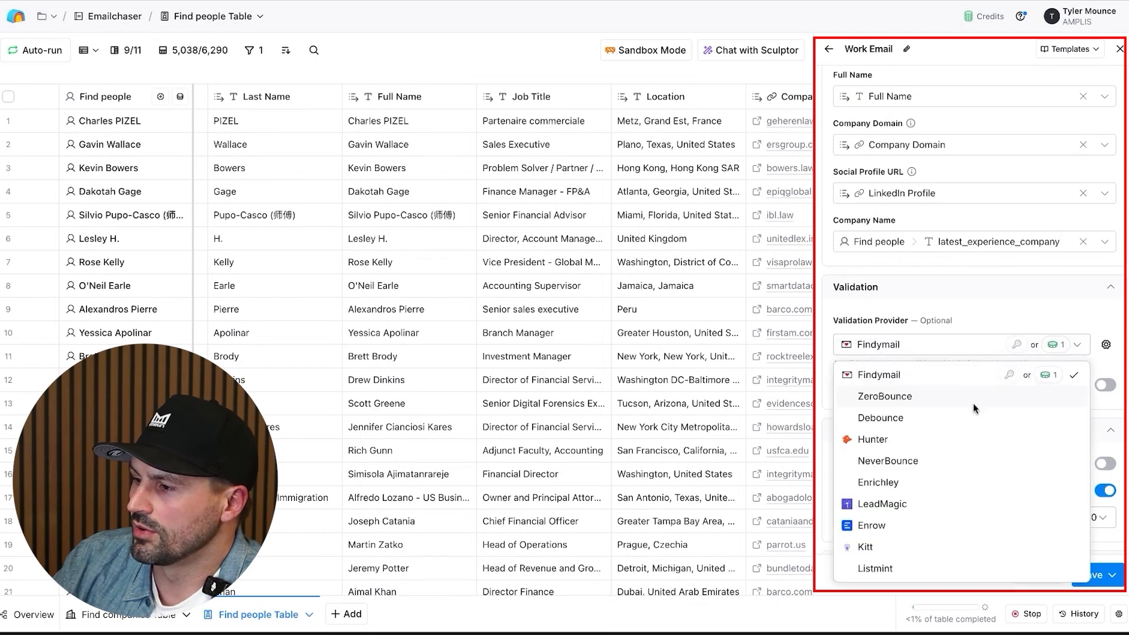
pyautogui.click(898, 478)
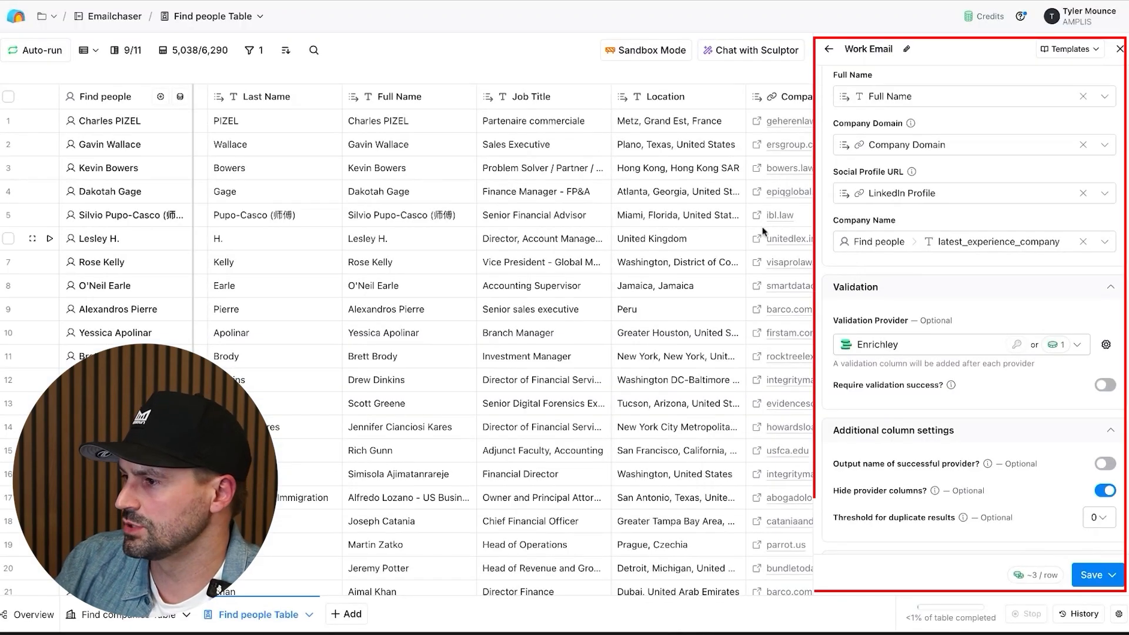
pyautogui.scroll(-1, 951, 245)
pyautogui.scroll(10, 951, 244)
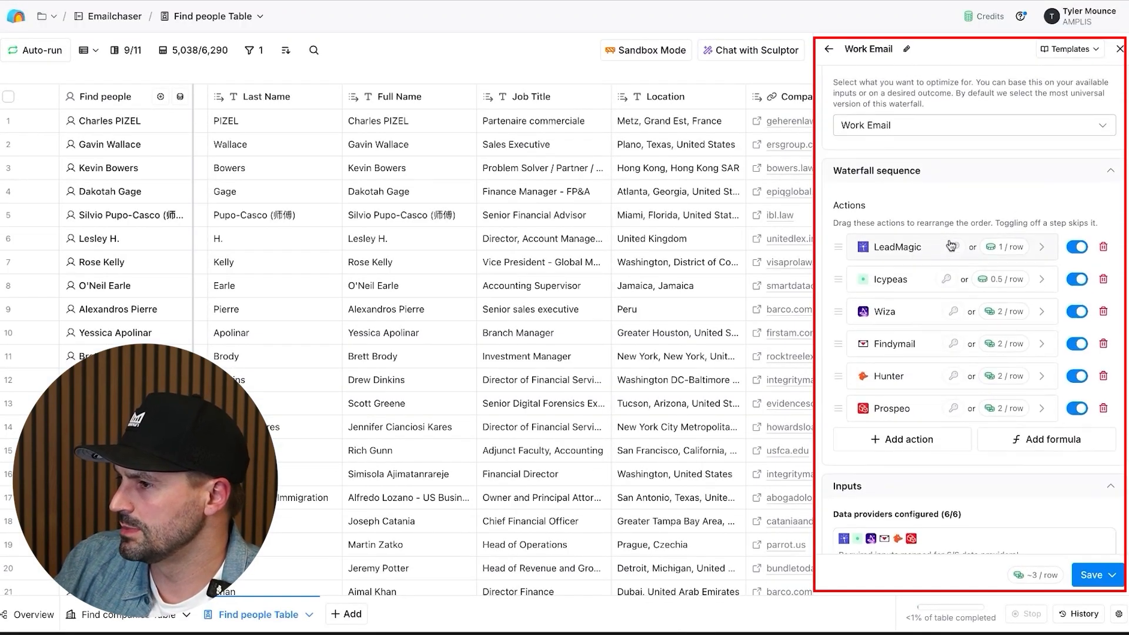
# Step: Check the Work Email waterfall's input mappings and validation settings, and save and run it on 10 rows
pyautogui.scroll(-7, 953, 259)
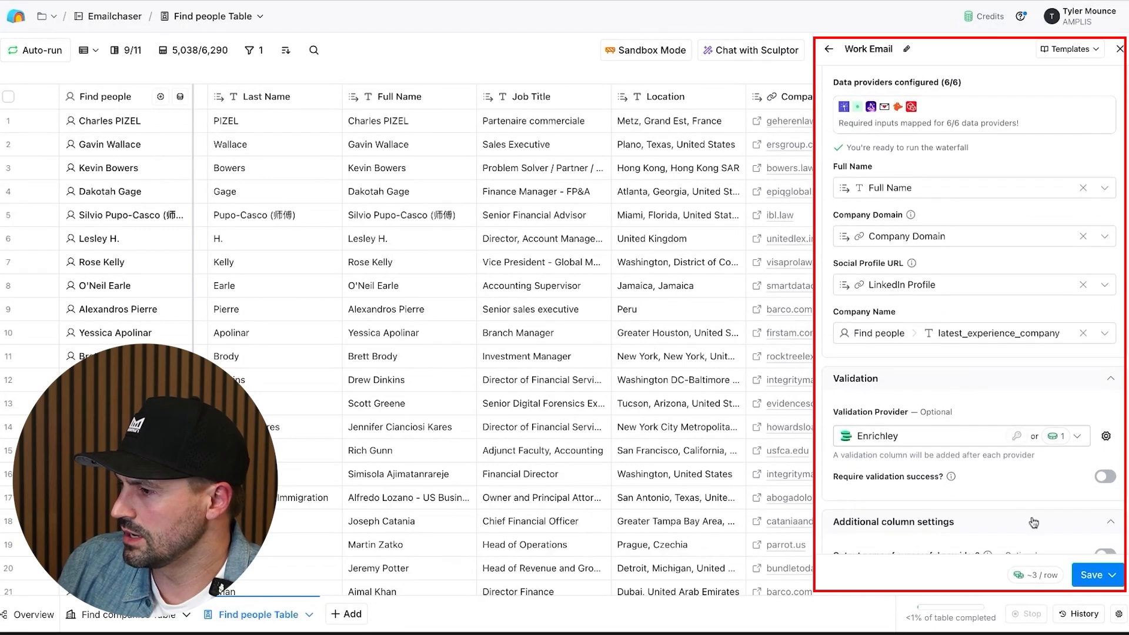
pyautogui.click(1111, 575)
pyautogui.click(990, 491)
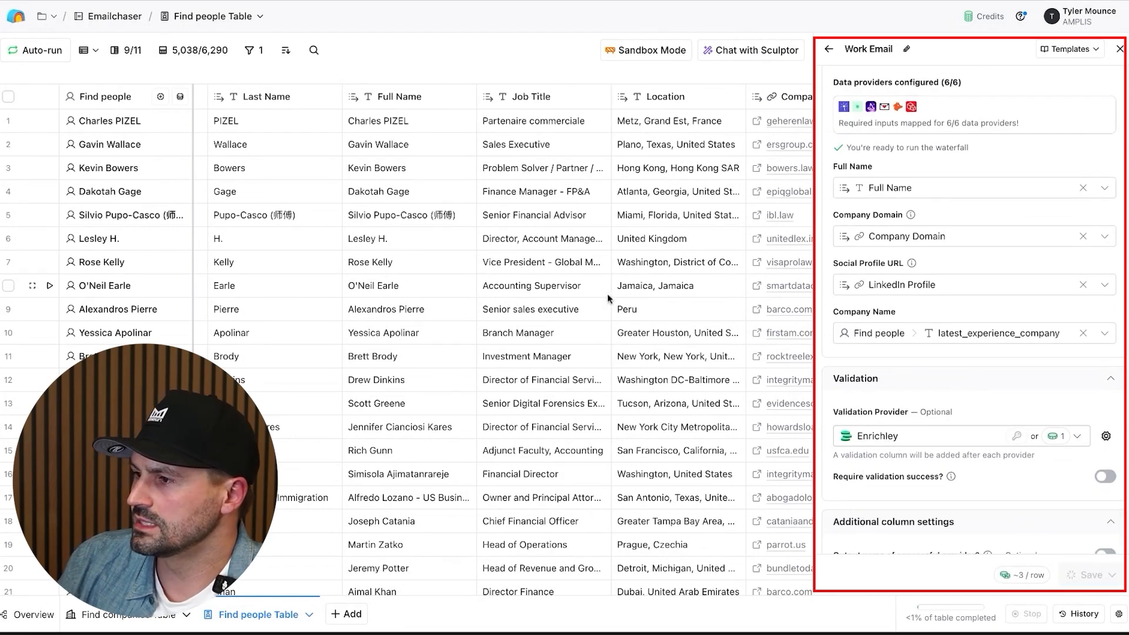
# Step: Examine the waterfall's results for the first 10 people across each provider's email and validation columns
pyautogui.hscroll(5, 612, 292)
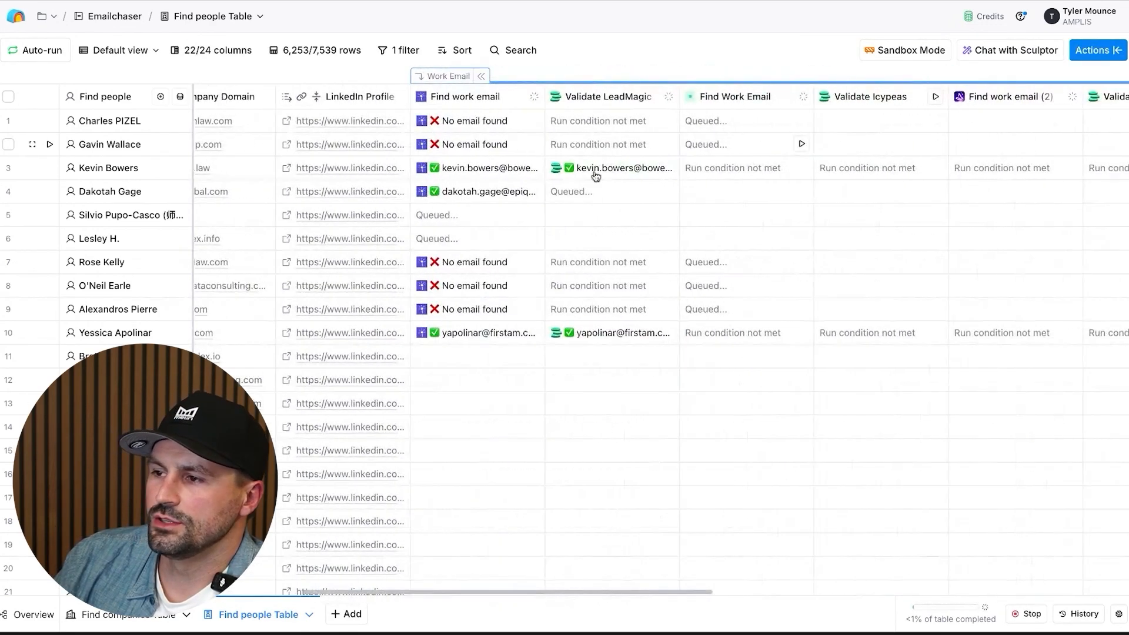
pyautogui.hscroll(1, 596, 175)
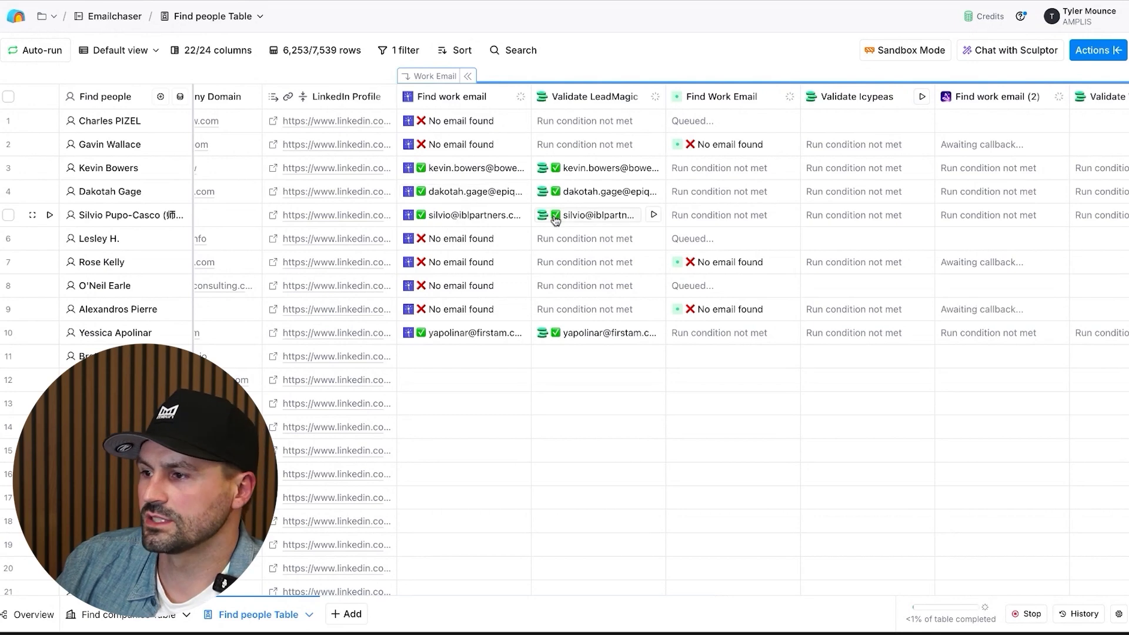
pyautogui.hscroll(3, 681, 217)
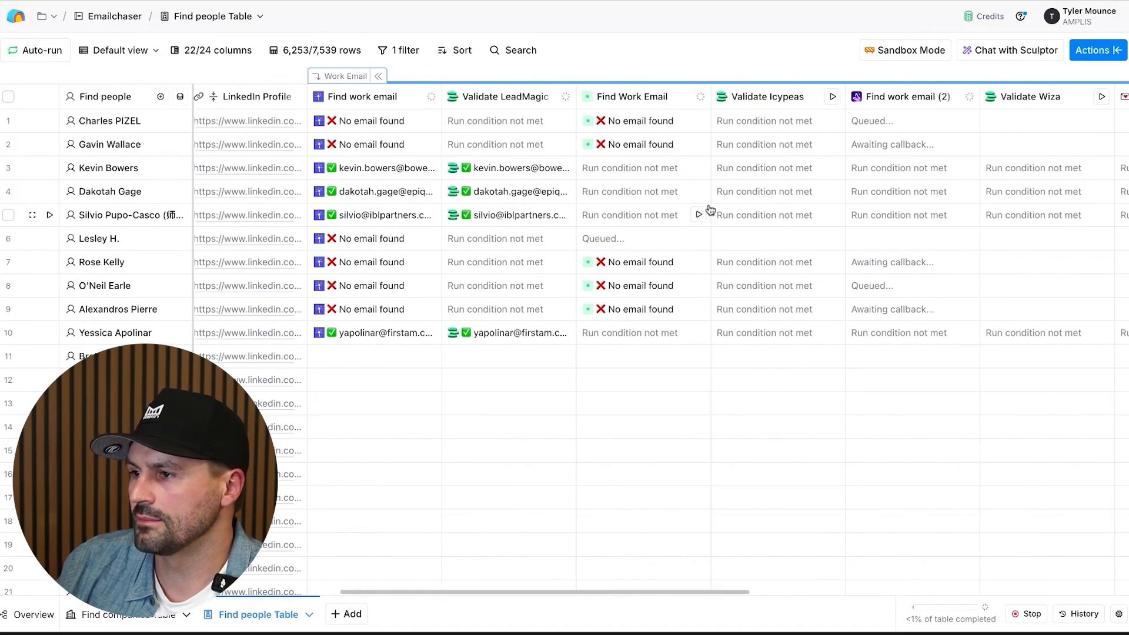
pyautogui.hscroll(7, 711, 212)
pyautogui.hscroll(-4, 400, 196)
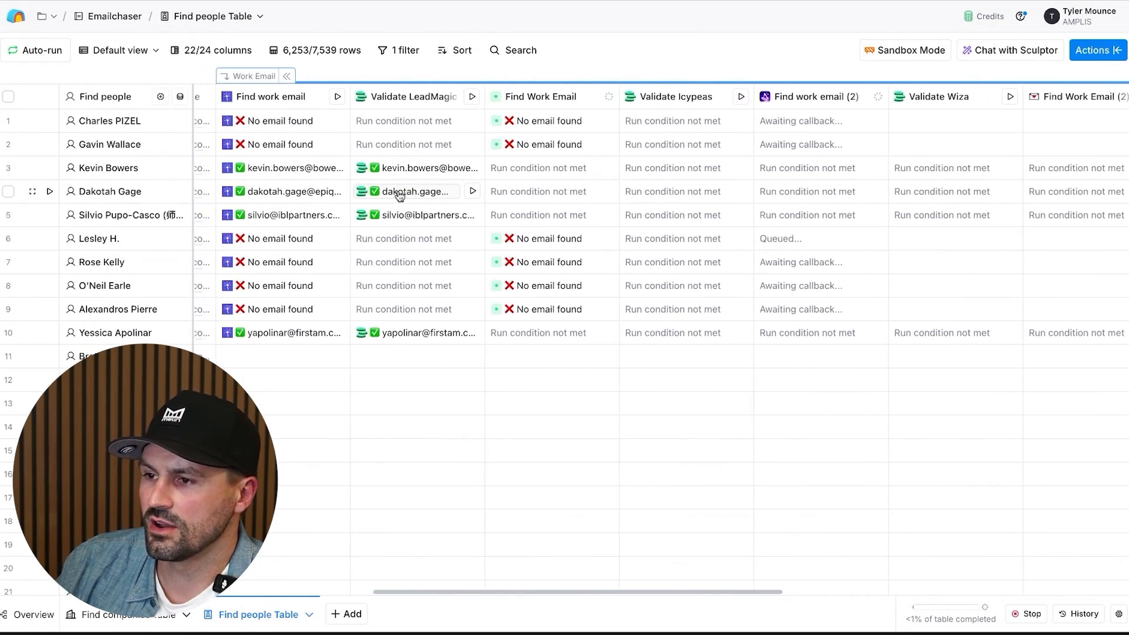
pyautogui.hscroll(-1, 400, 196)
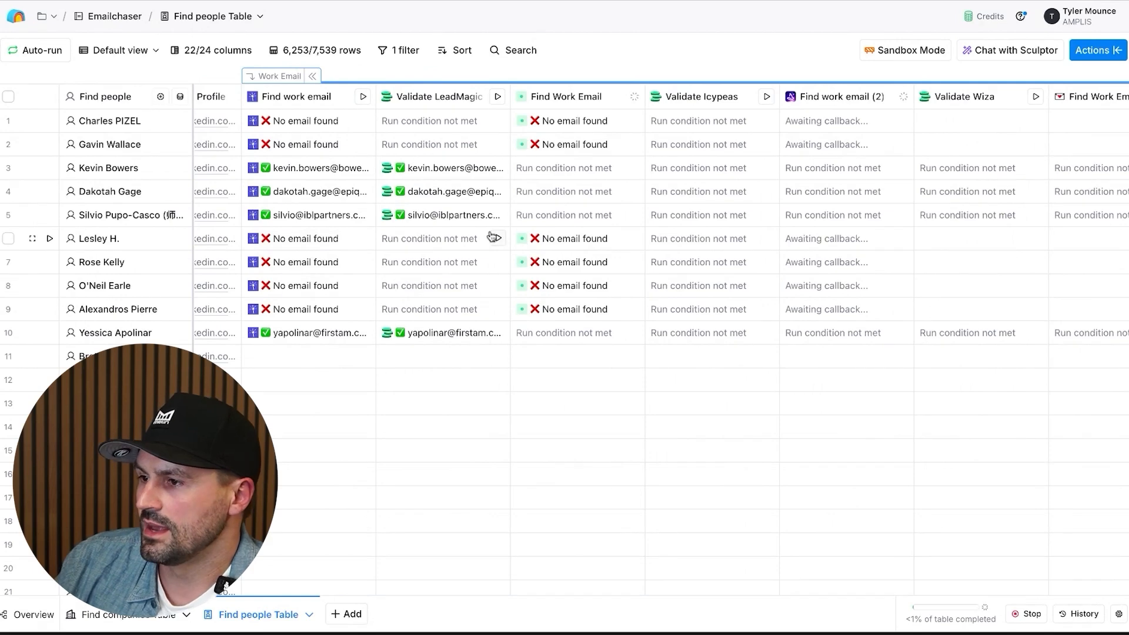
pyautogui.hscroll(2, 493, 237)
pyautogui.hscroll(2, 527, 285)
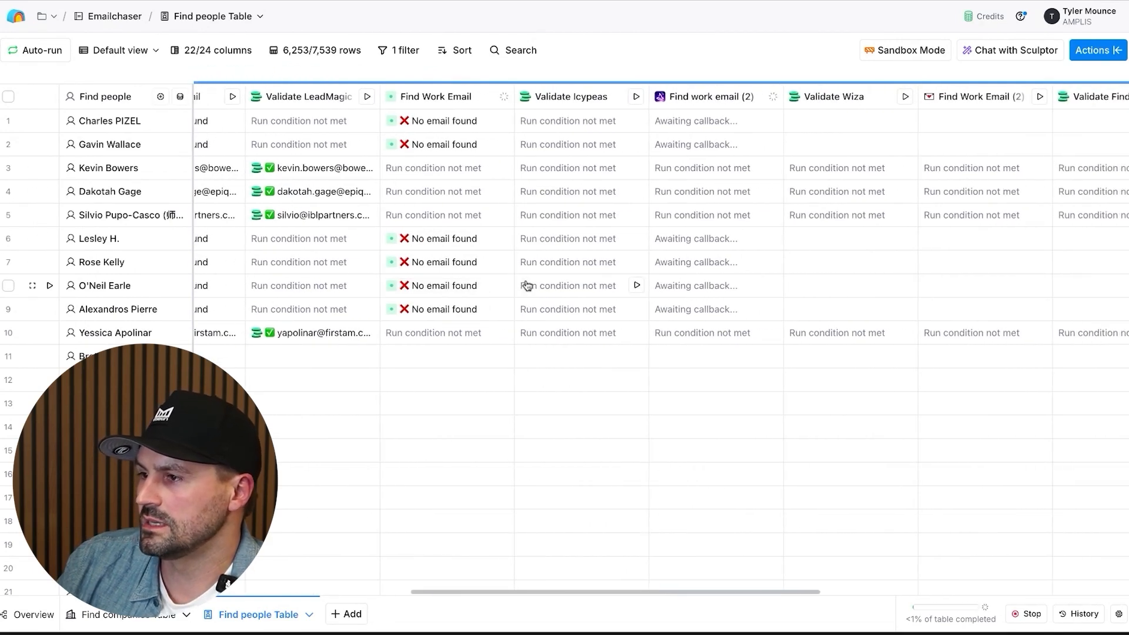
pyautogui.hscroll(1, 527, 285)
pyautogui.hscroll(3, 647, 229)
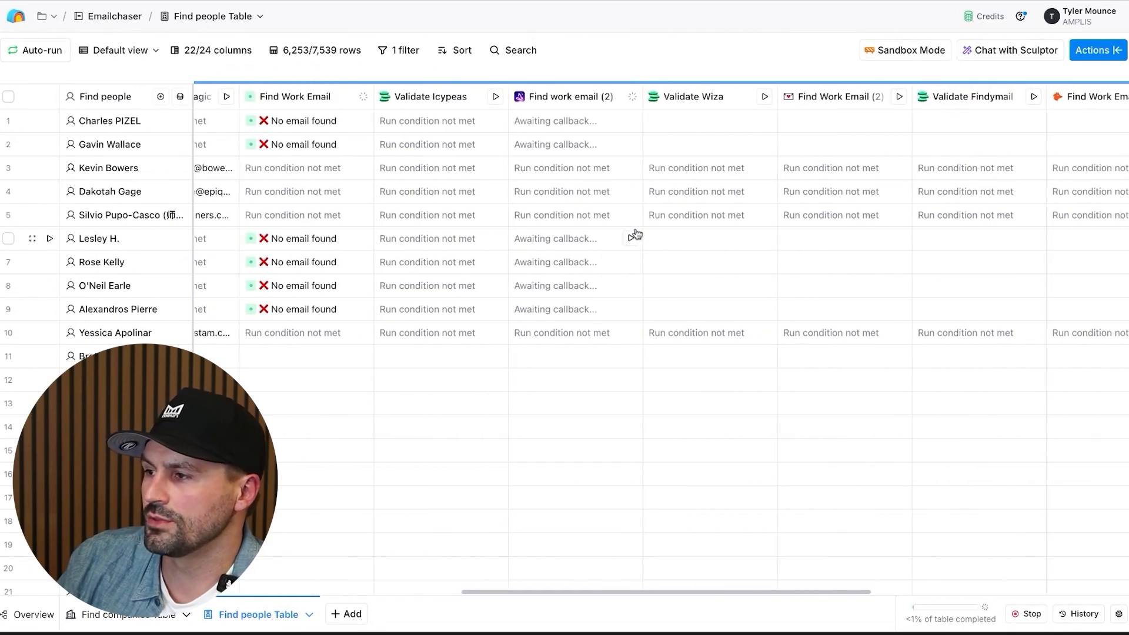
pyautogui.hscroll(20, 633, 234)
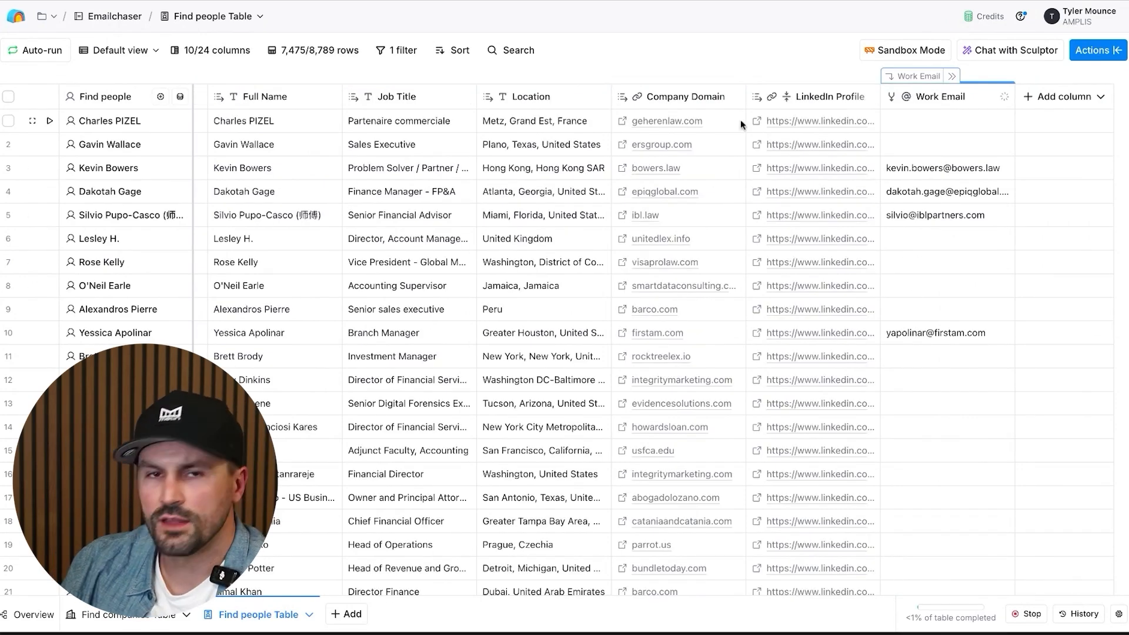
# Step: Look through the people rows to examine how consistently the first names are formatted
pyautogui.hscroll(-10, 740, 119)
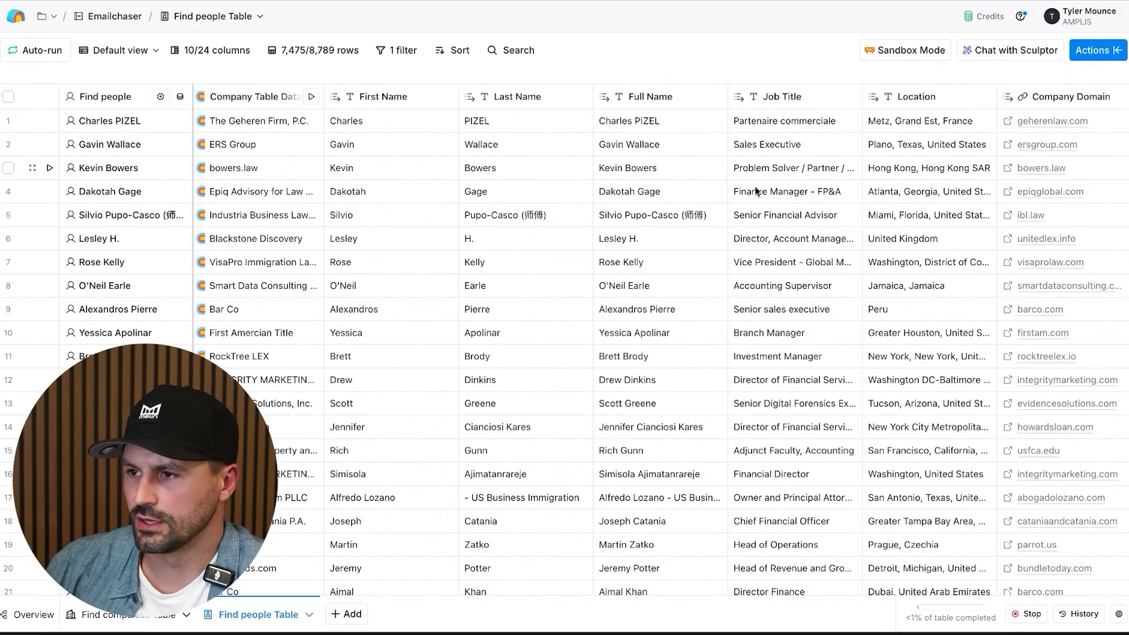
pyautogui.scroll(-5, 404, 341)
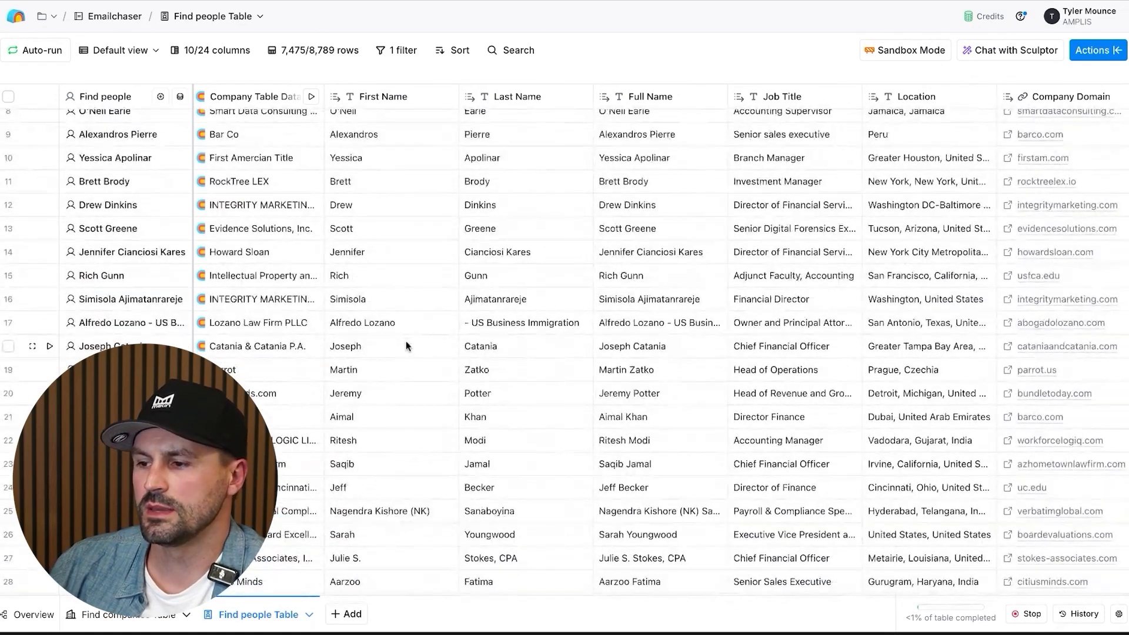
pyautogui.scroll(-4, 406, 345)
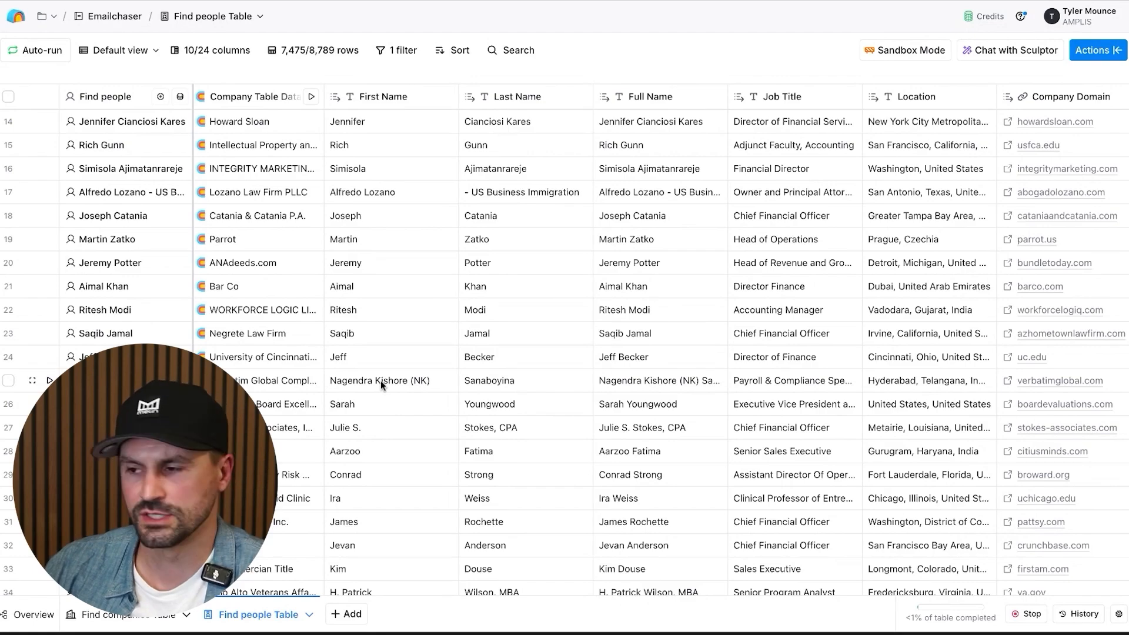
pyautogui.scroll(-9, 394, 381)
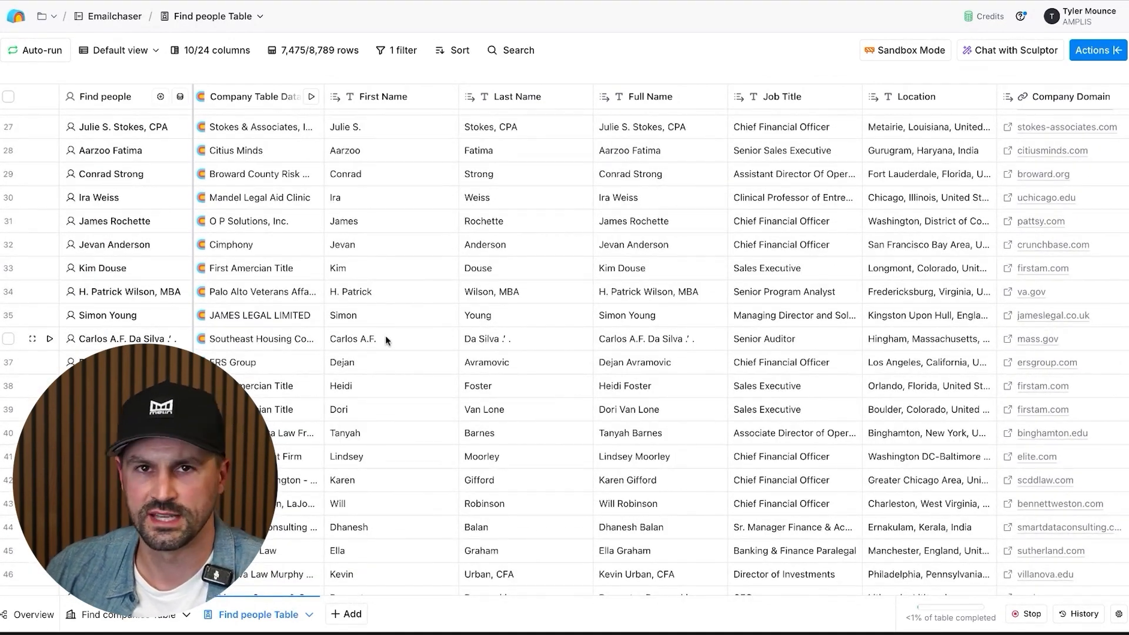
pyautogui.scroll(10, 377, 341)
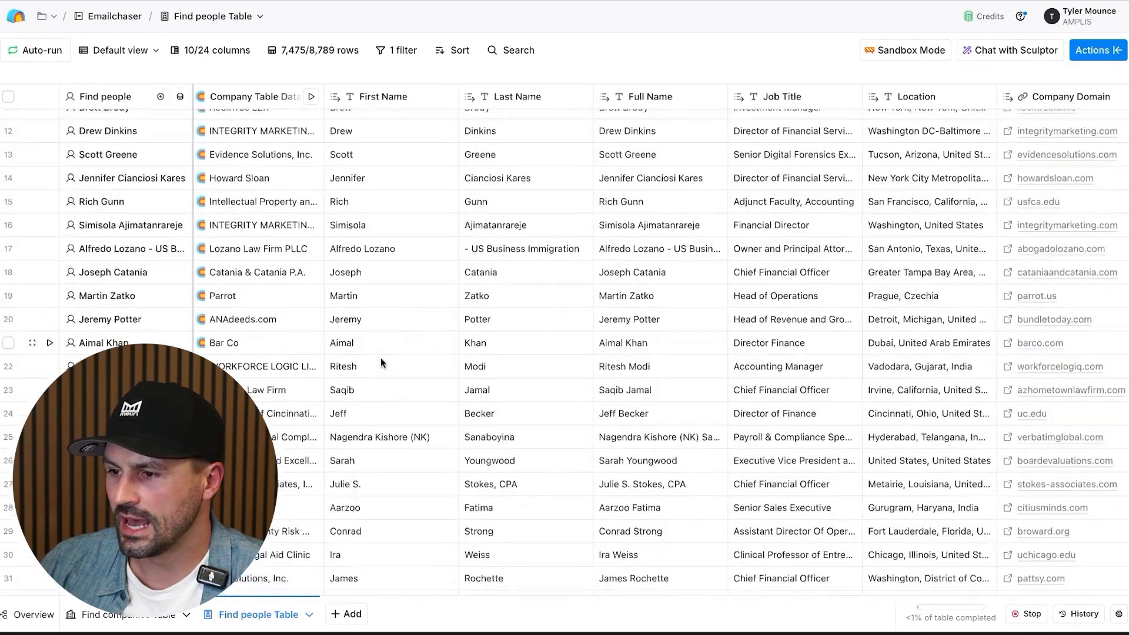
pyautogui.scroll(-1, 385, 428)
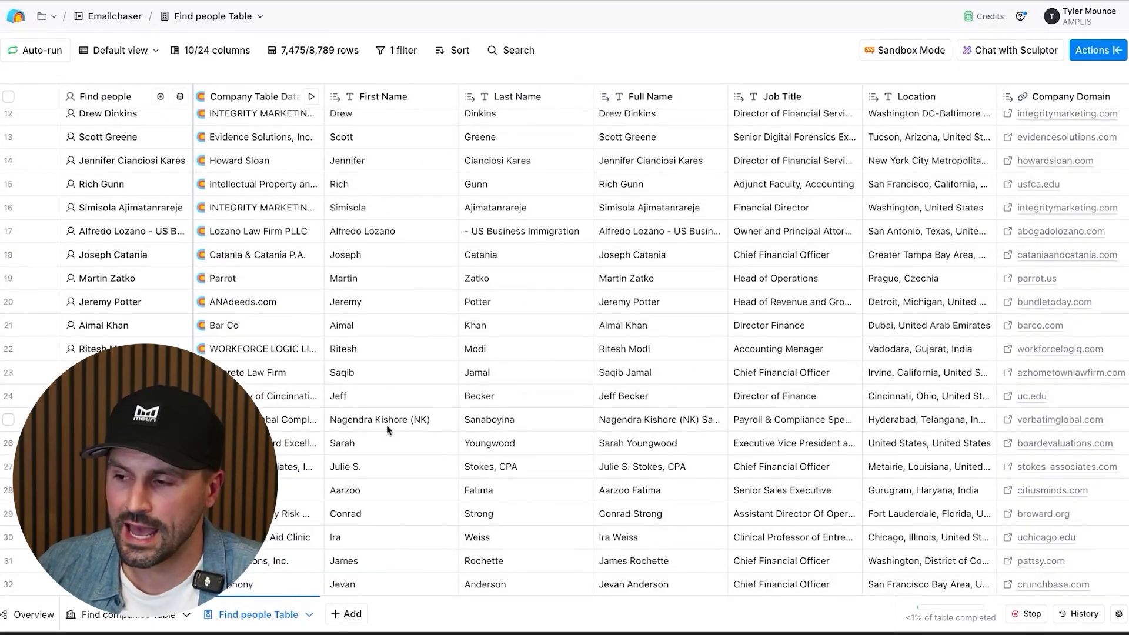
pyautogui.scroll(7, 393, 406)
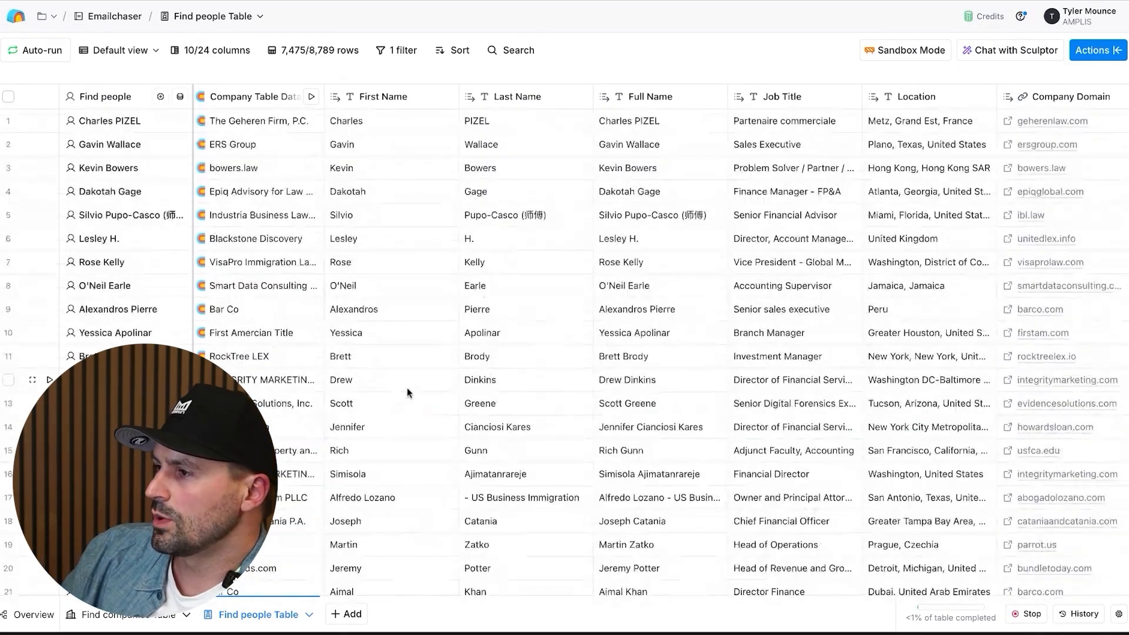
# Step: Add an AI column and generate its prompt to normalize First Name to sentence case, without emojis and with only a single first name
pyautogui.hscroll(5, 1073, 112)
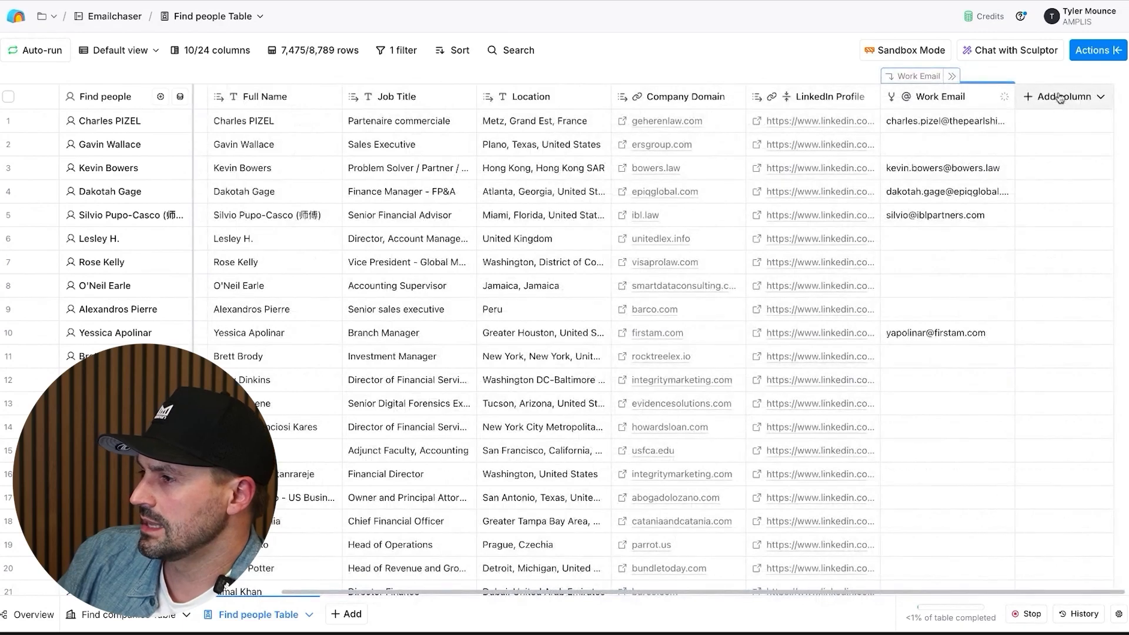
pyautogui.click(1058, 96)
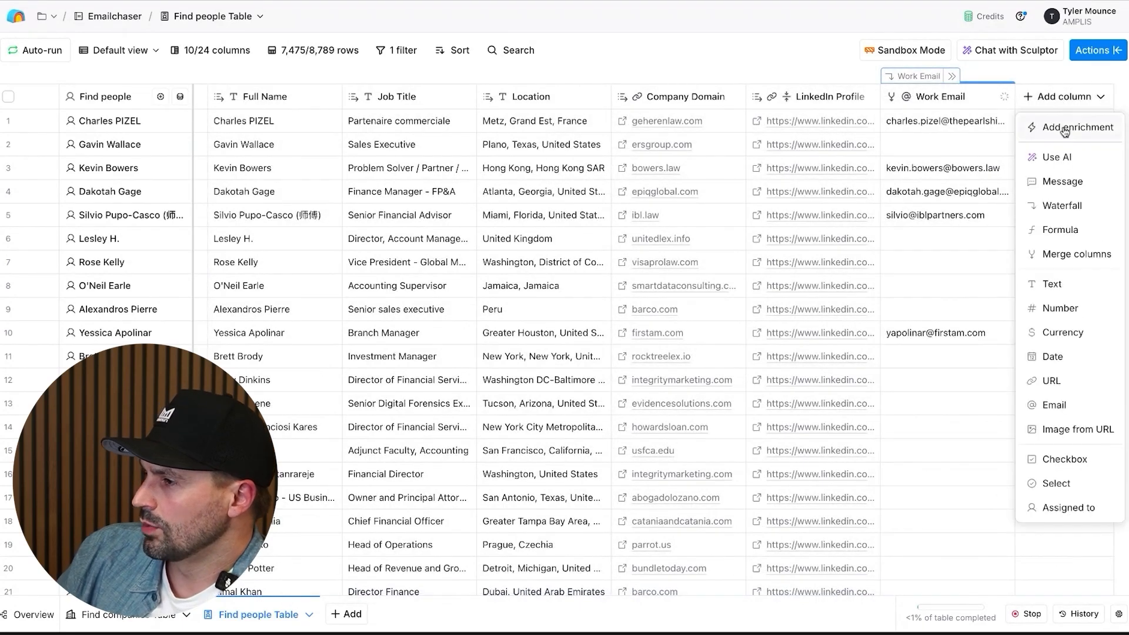
pyautogui.click(1057, 158)
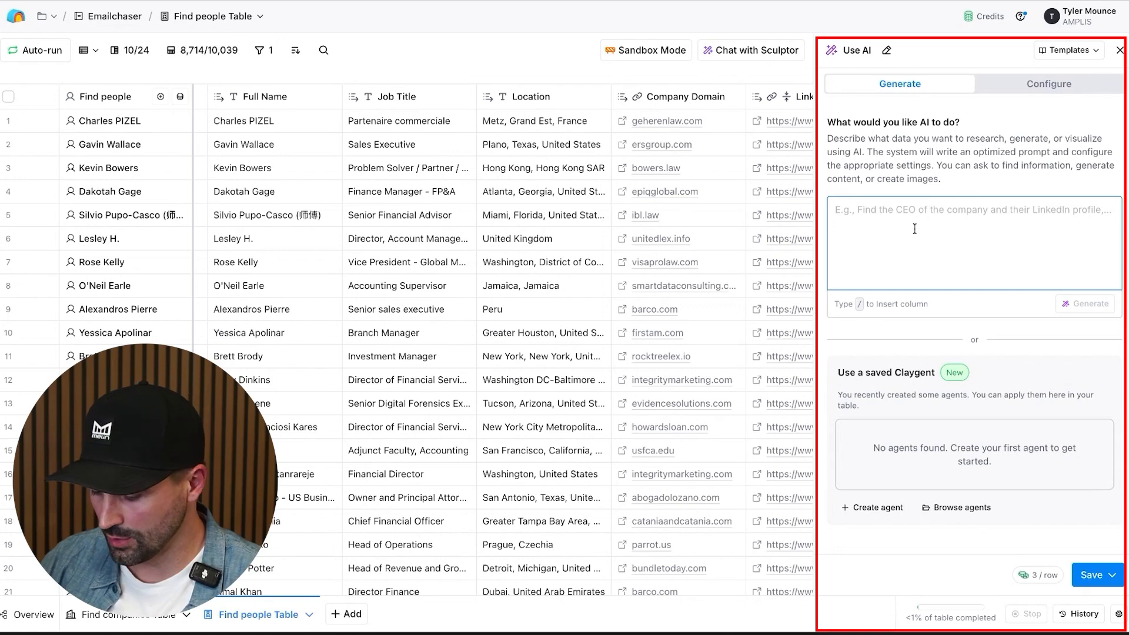
pyautogui.write('I want to no')
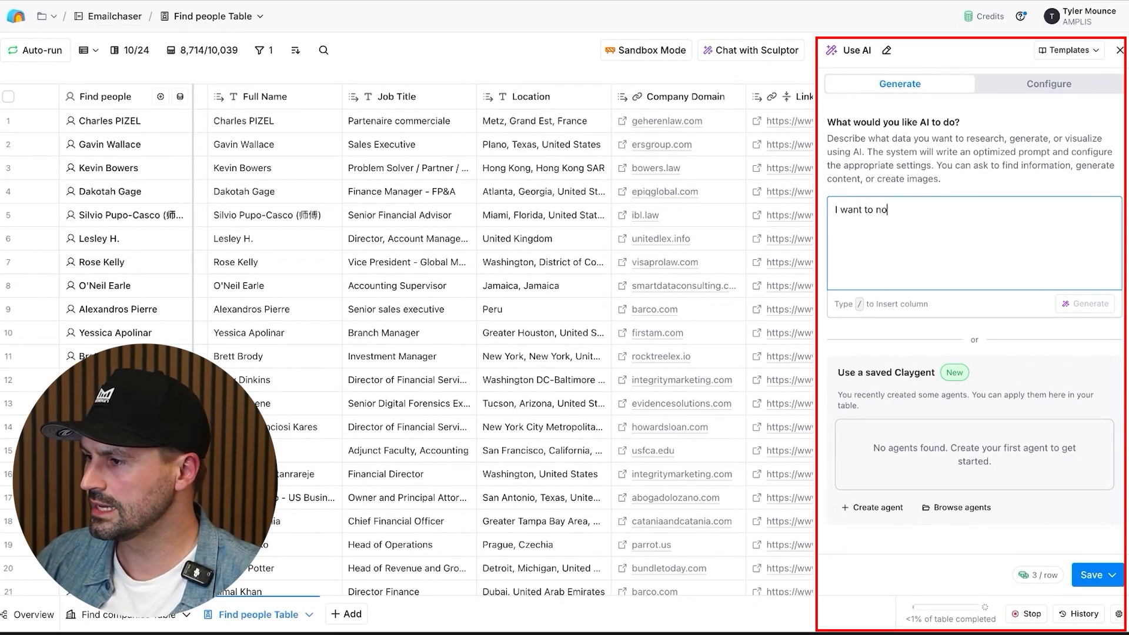
pyautogui.write('rmalize the first na')
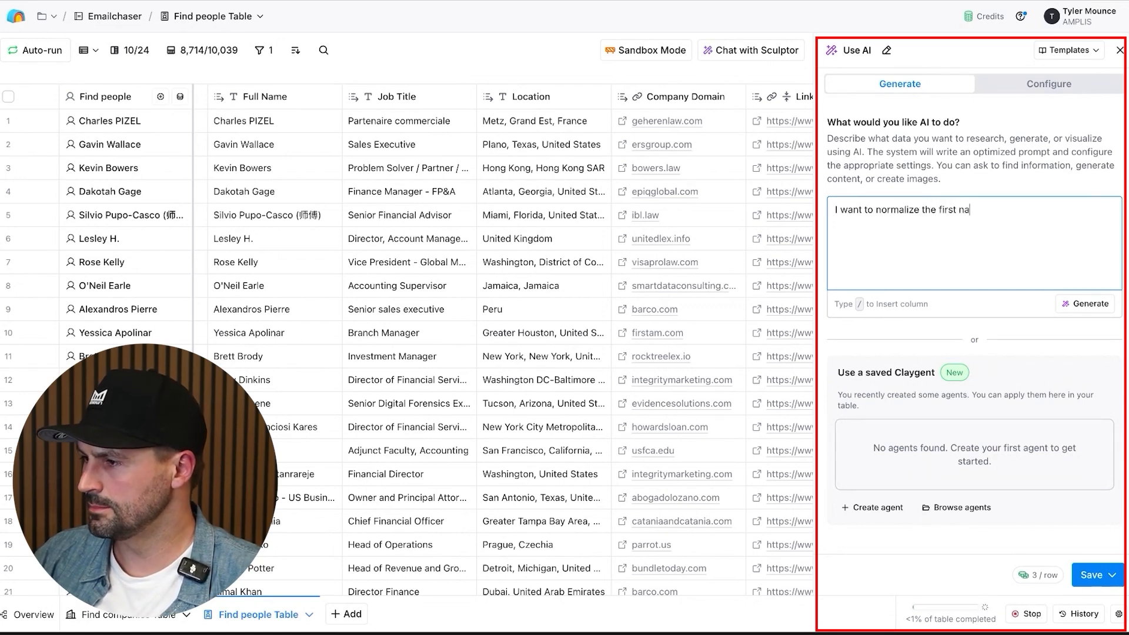
pyautogui.write('me')
pyautogui.write('o that it is always')
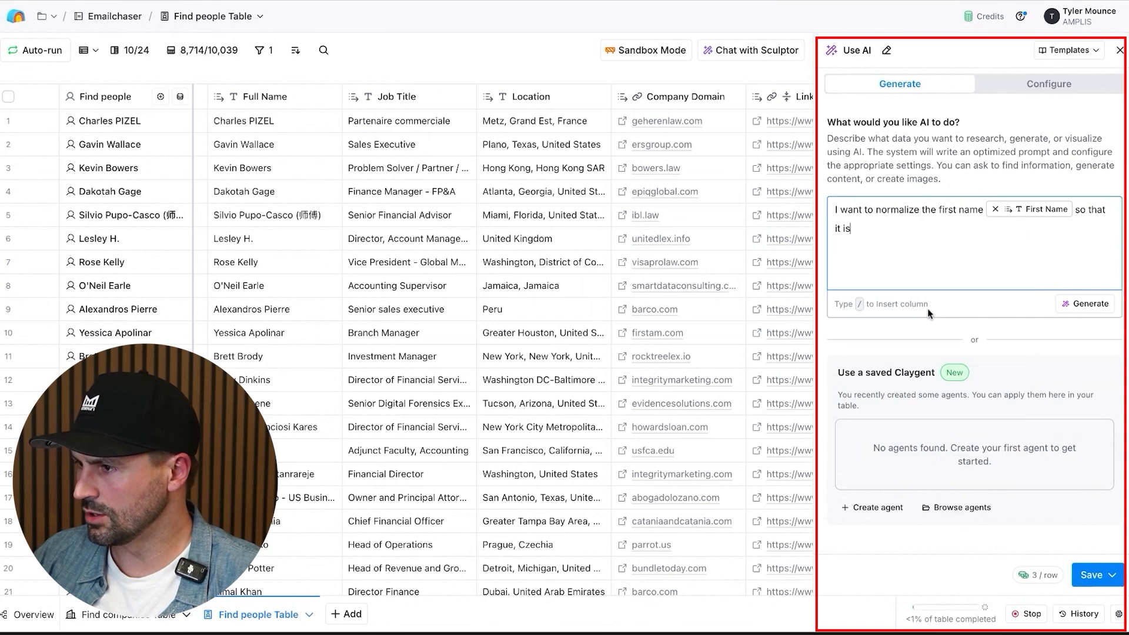
pyautogui.write(' se')
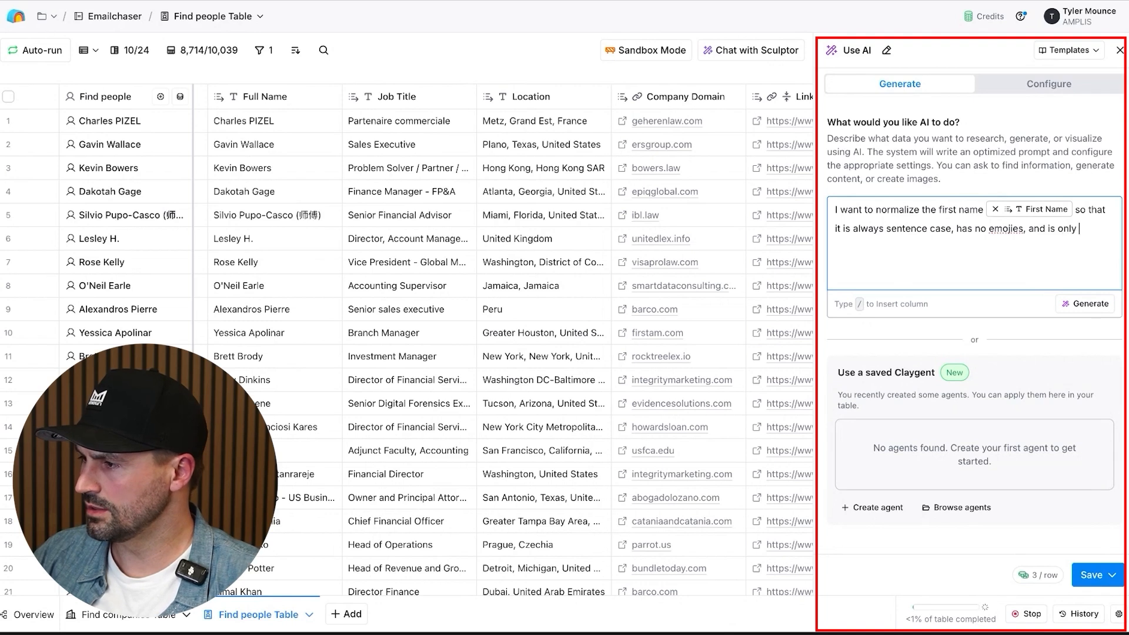
pyautogui.write('irst n')
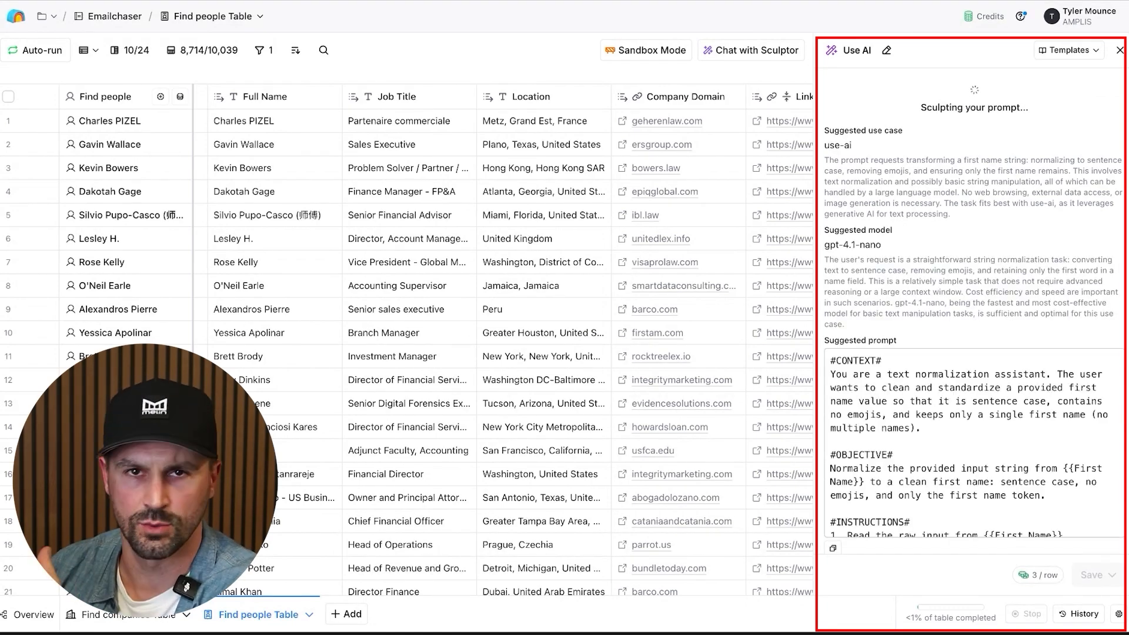
# Step: Compare the available AI models, keep OpenAI GPT 4.1 Nano, and save and run the first-name column on 10 rows
pyautogui.scroll(-6, 934, 414)
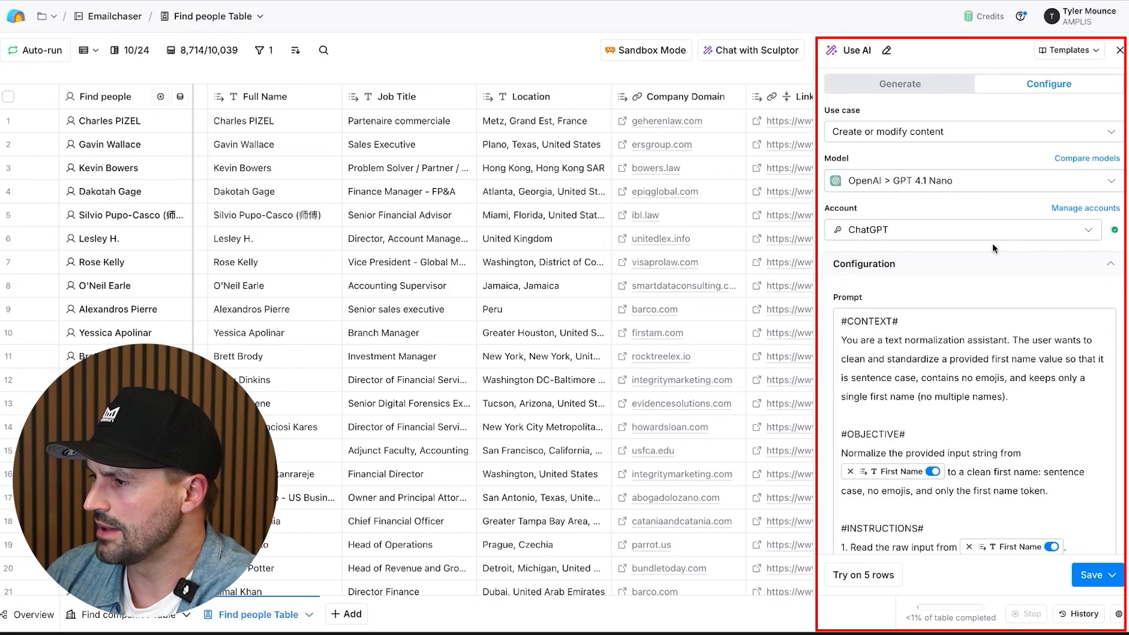
pyautogui.click(1113, 185)
pyautogui.scroll(3, 956, 303)
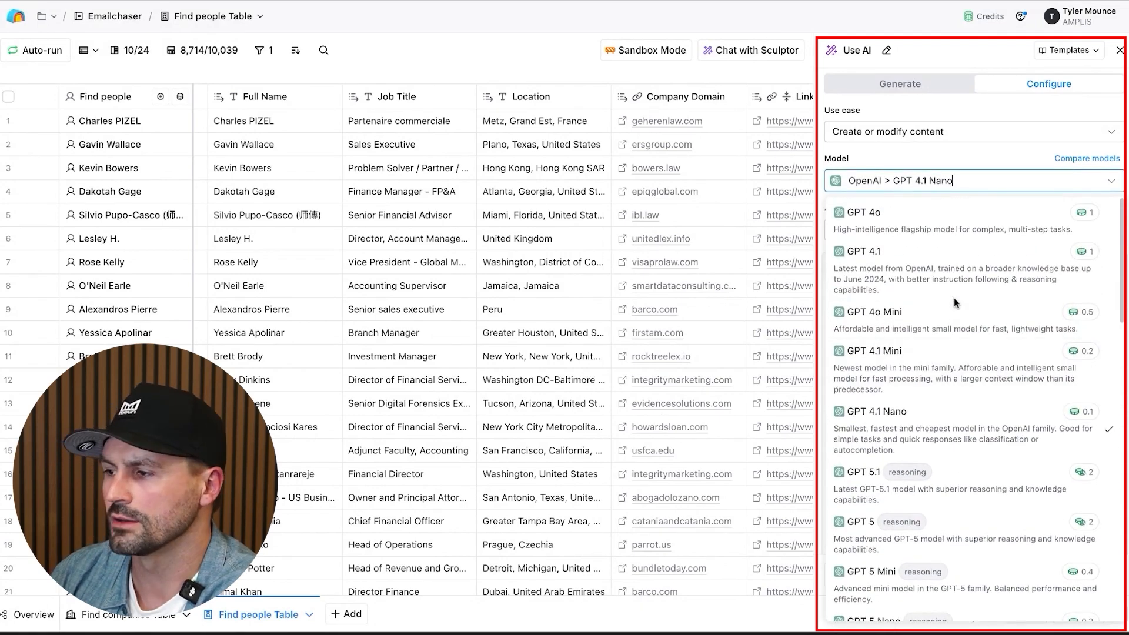
pyautogui.scroll(-15, 956, 303)
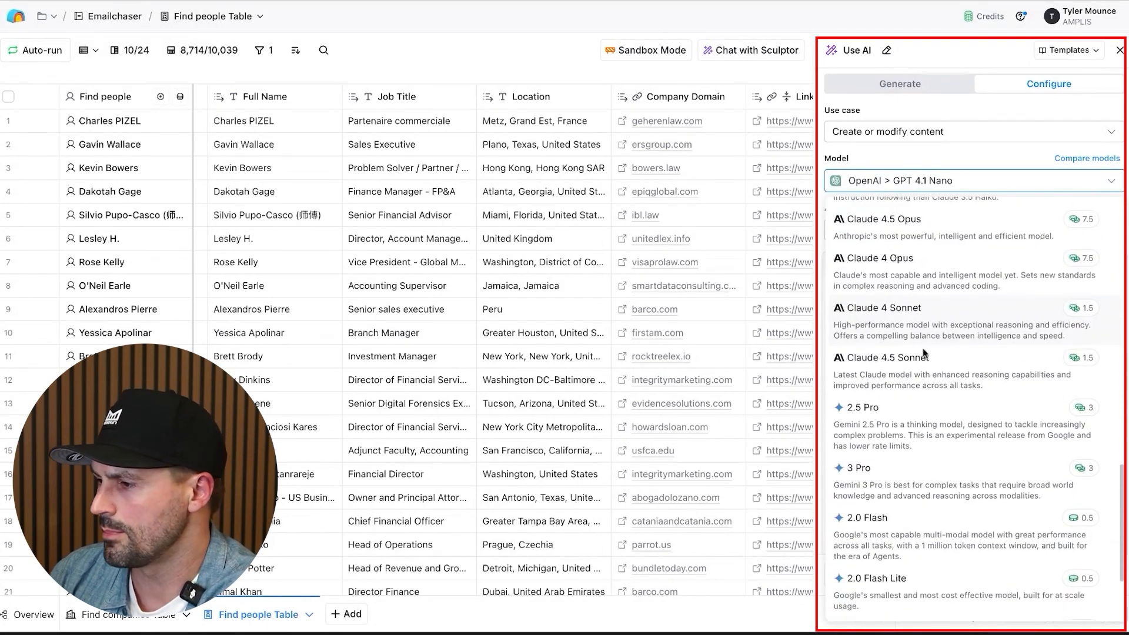
pyautogui.scroll(-3, 925, 353)
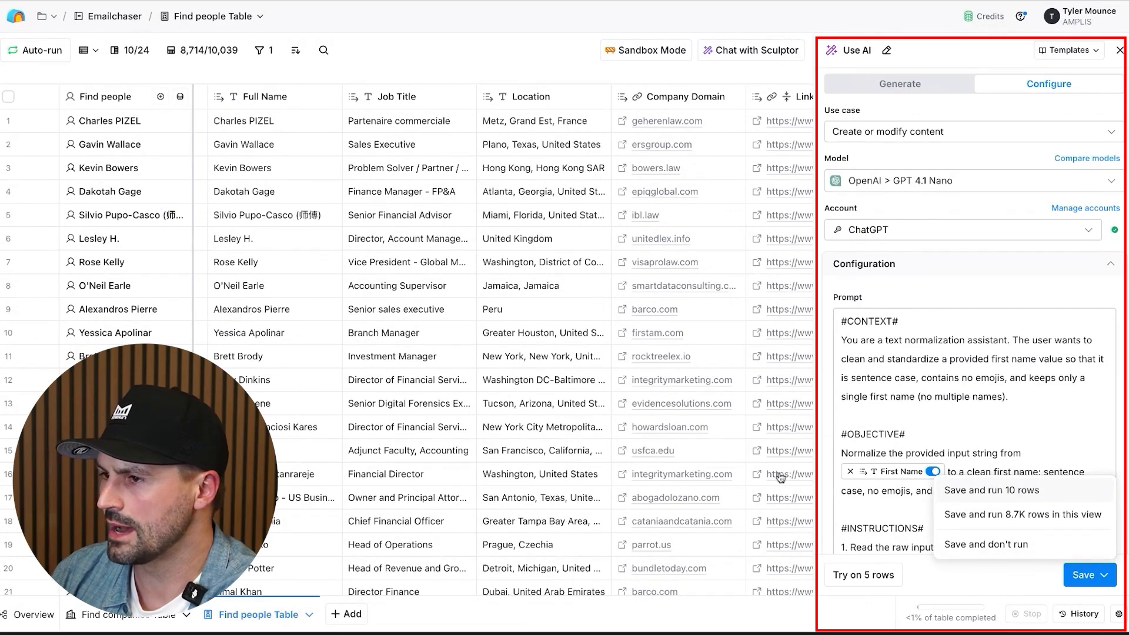
pyautogui.click(992, 490)
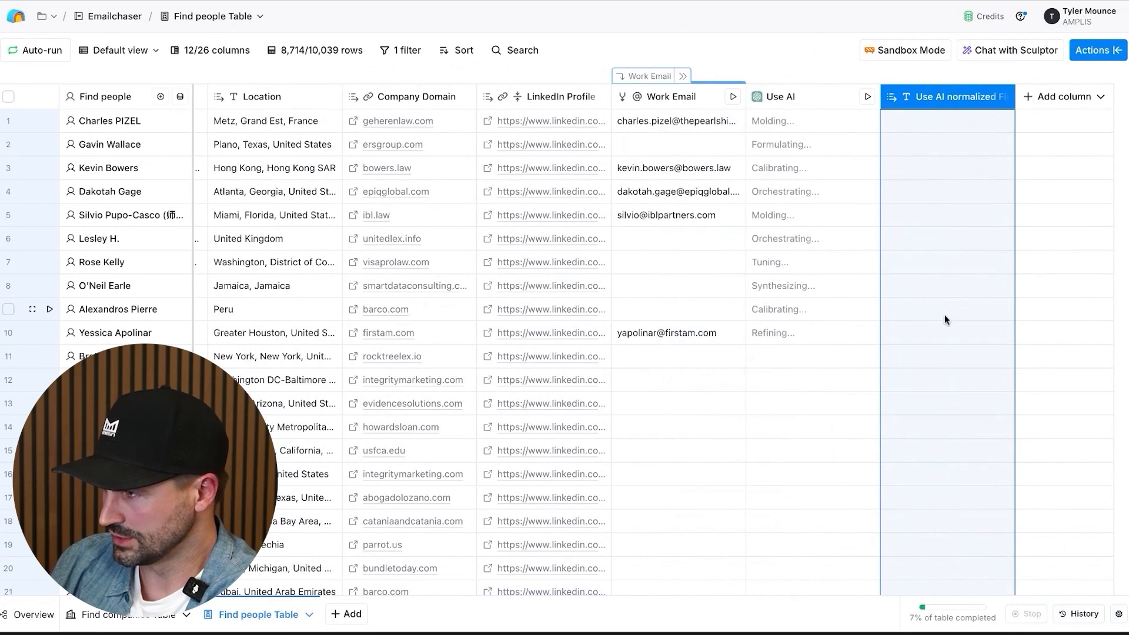
# Step: Add an AI column and generate its prompt to check LinkedIn Profile and confirm that the person's current role is at Company Domain
pyautogui.click(1063, 97)
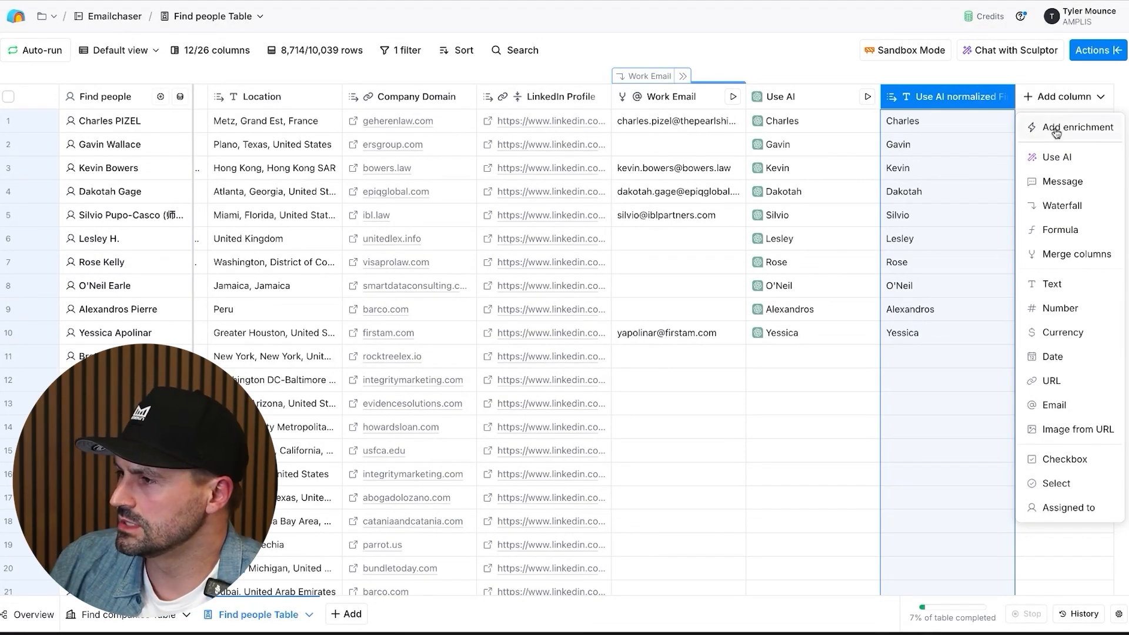
pyautogui.click(1055, 158)
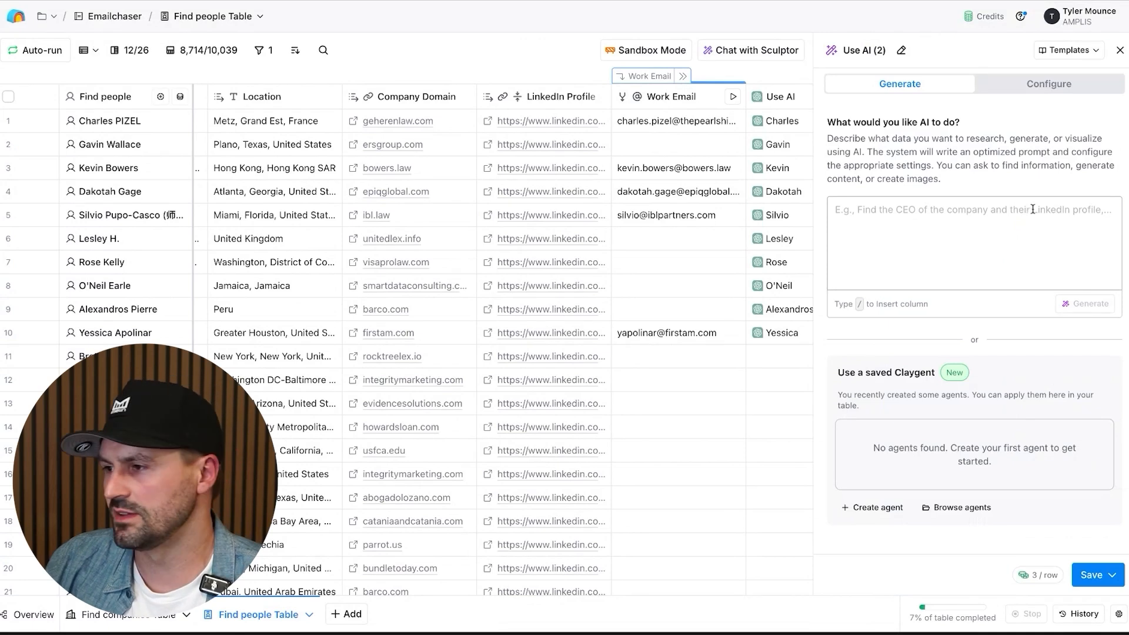
pyautogui.click(966, 218)
pyautogui.write('Check /')
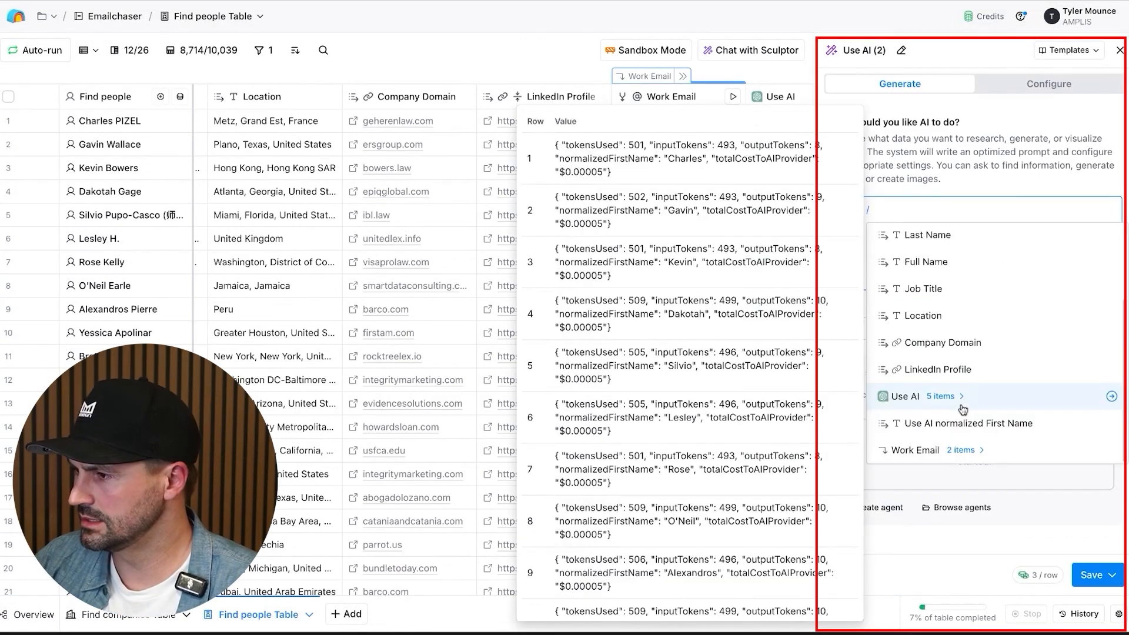
pyautogui.click(941, 369)
pyautogui.write('and confirm')
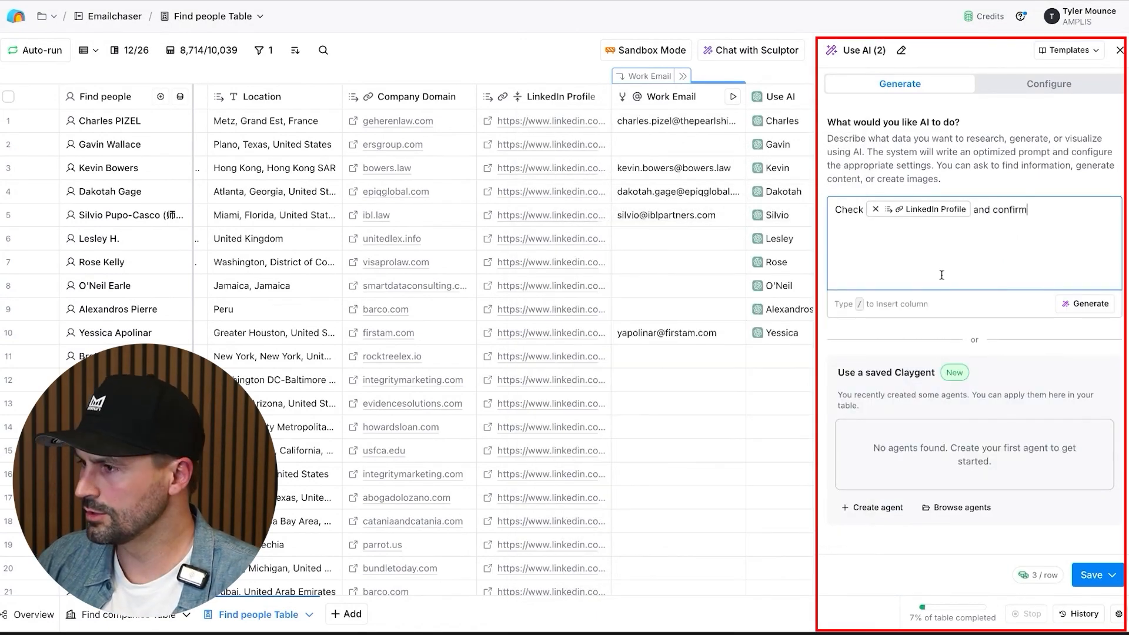
pyautogui.write(' that their ')
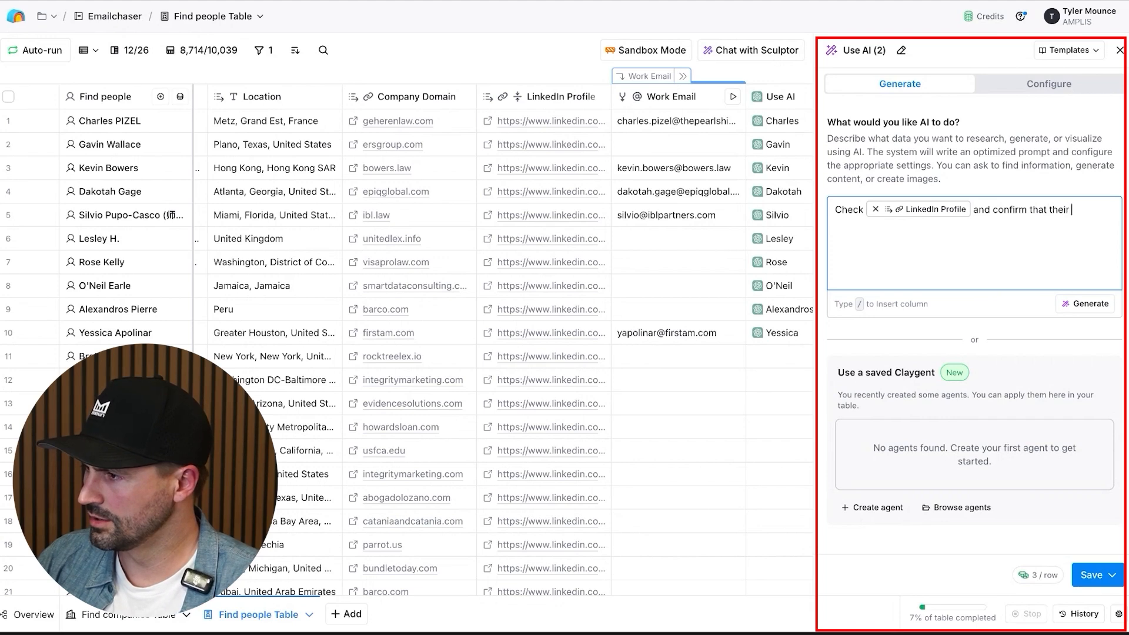
pyautogui.write('current role is')
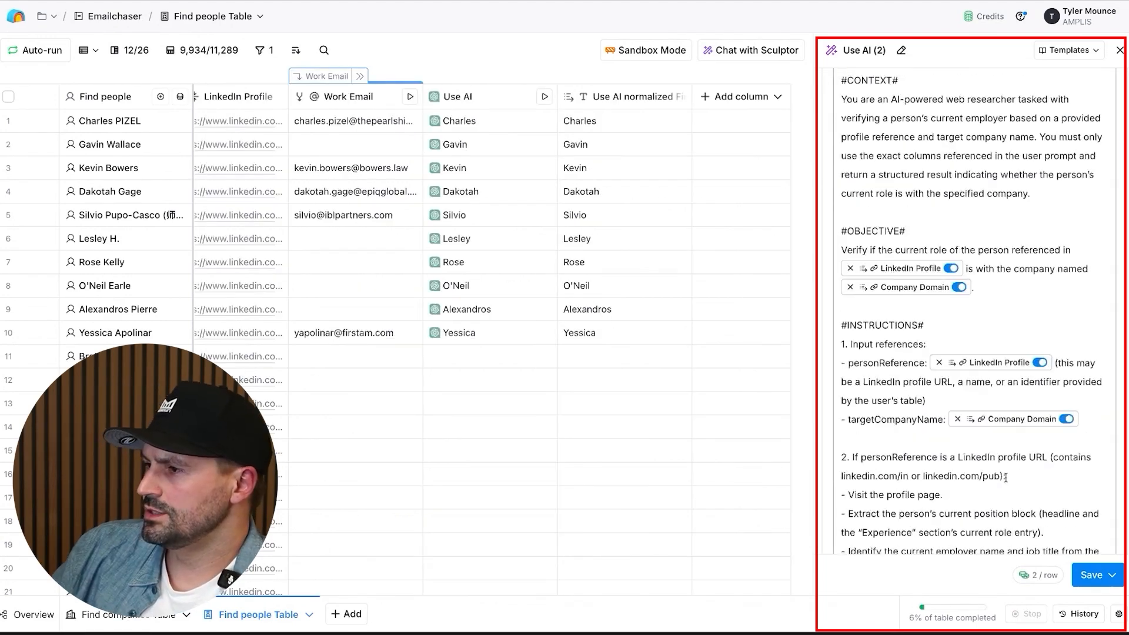
# Step: Review the generated Claygent prompt for the current-employer check, and save and run the column on 10 rows
pyautogui.scroll(3, 951, 402)
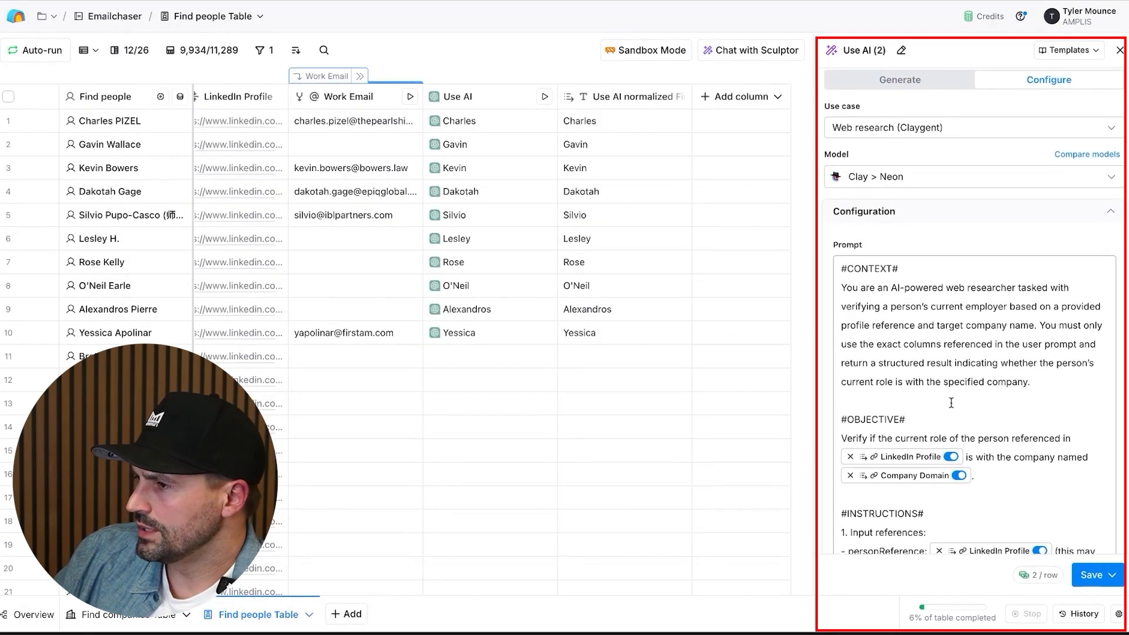
pyautogui.scroll(-10, 961, 416)
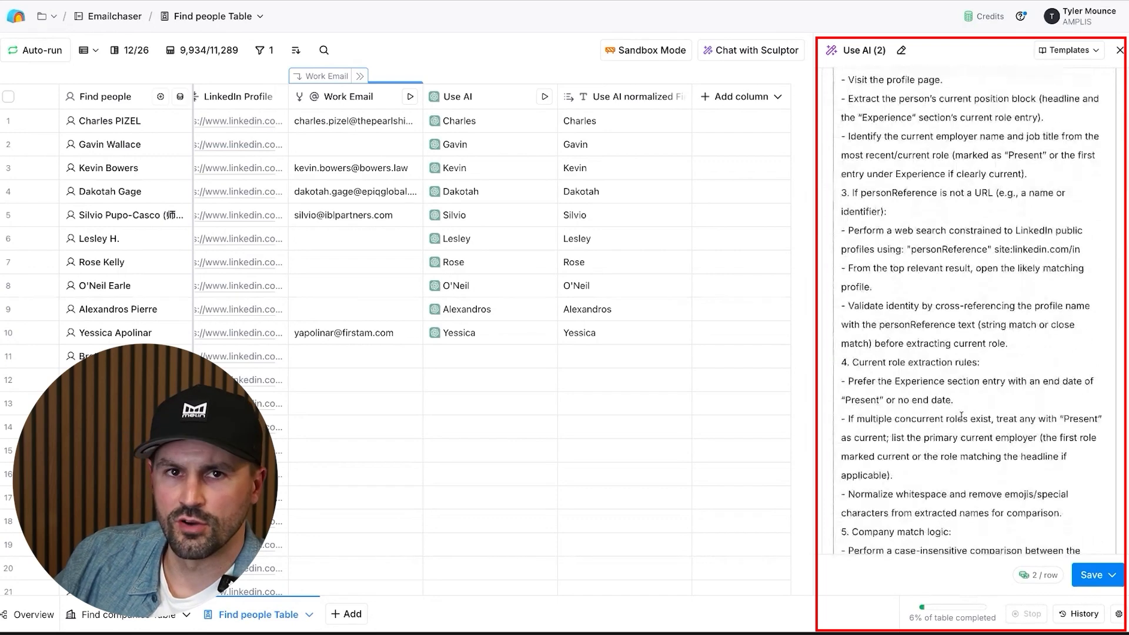
pyautogui.scroll(-15, 962, 415)
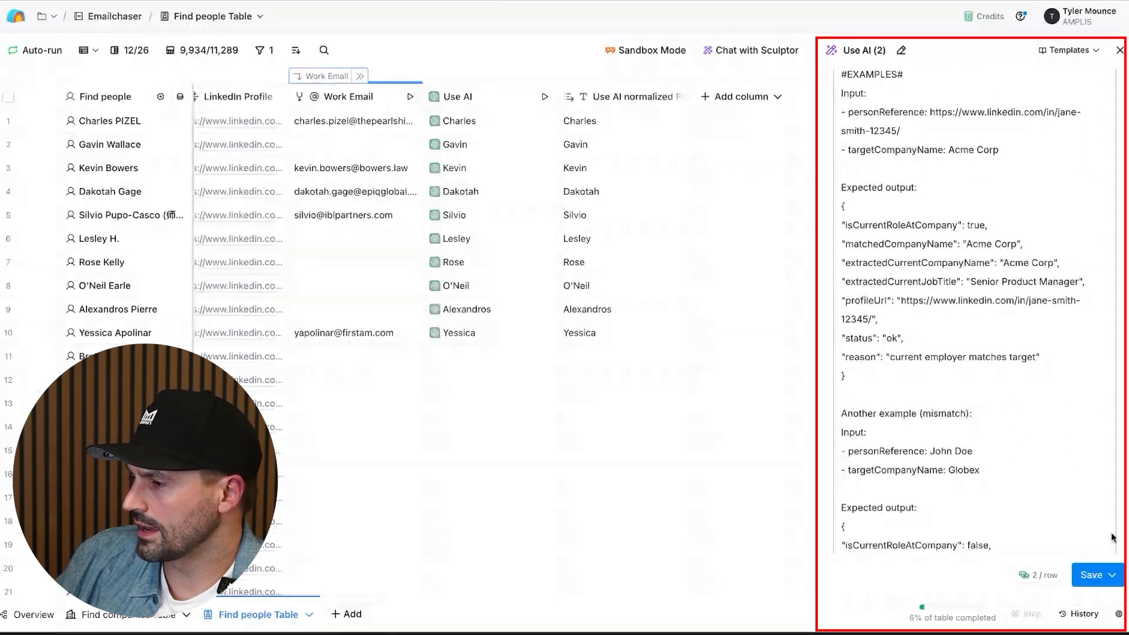
pyautogui.click(1112, 576)
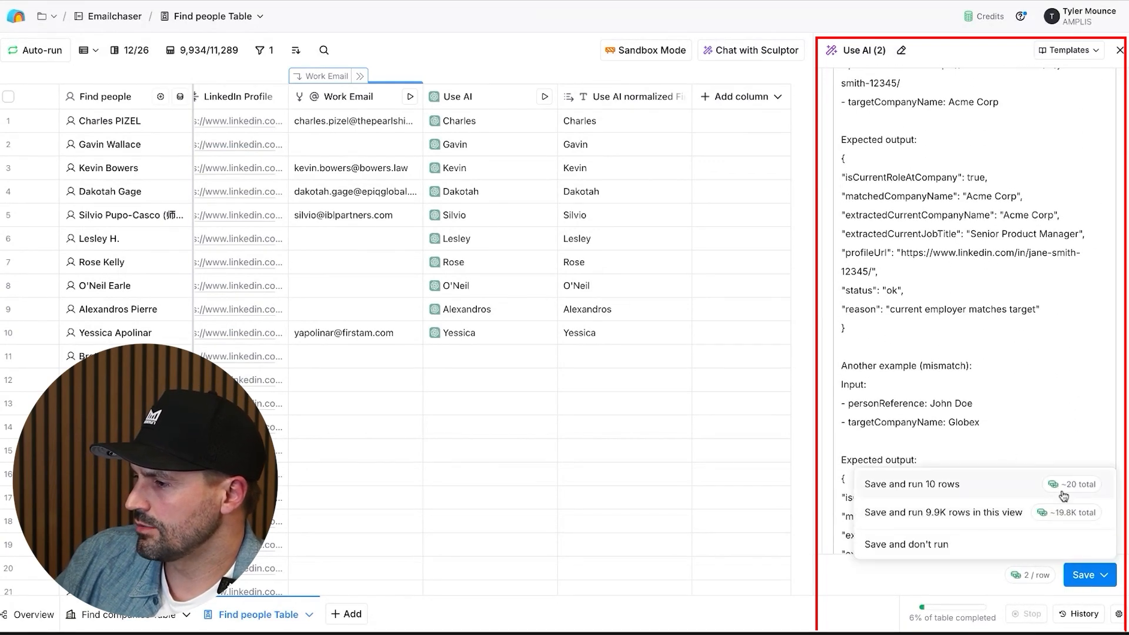
pyautogui.click(1006, 493)
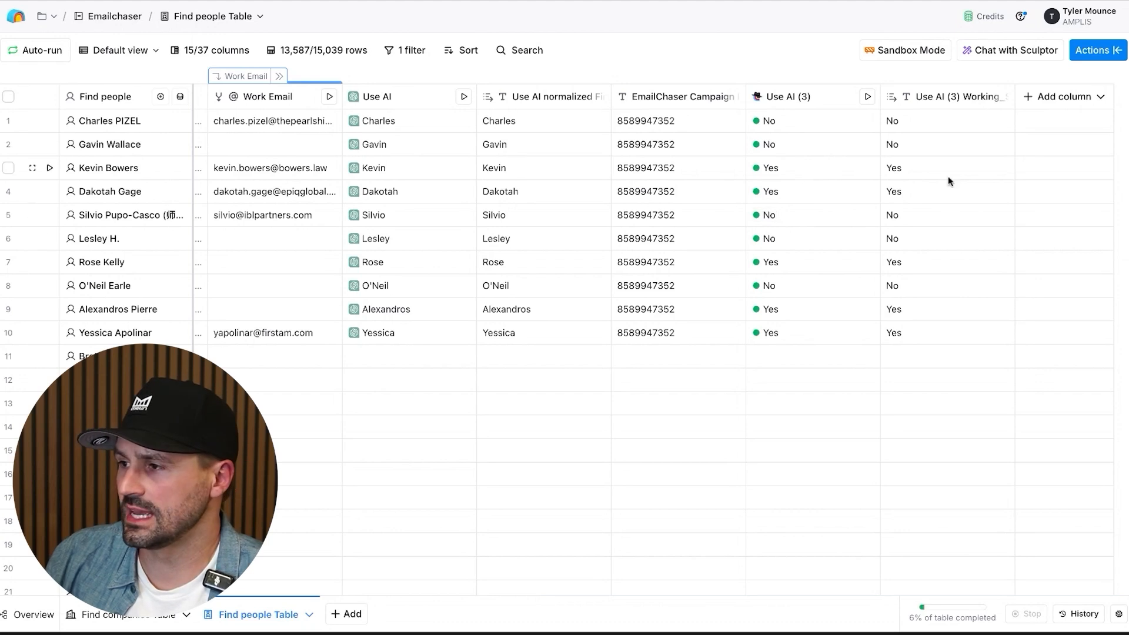
pyautogui.hscroll(-1, 1052, 162)
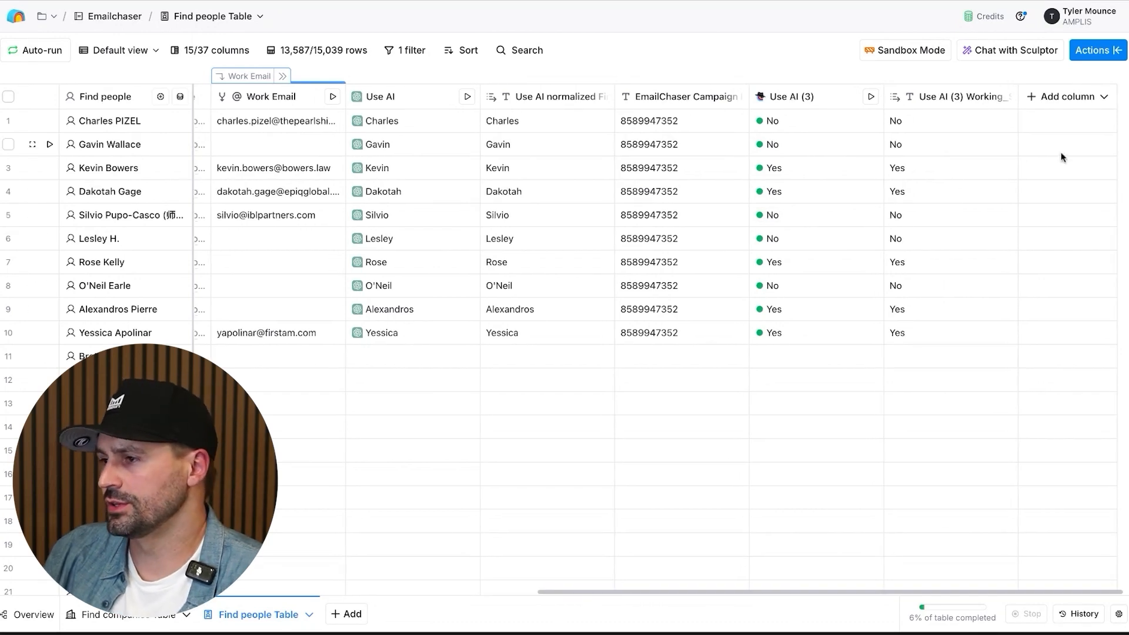
pyautogui.click(1059, 100)
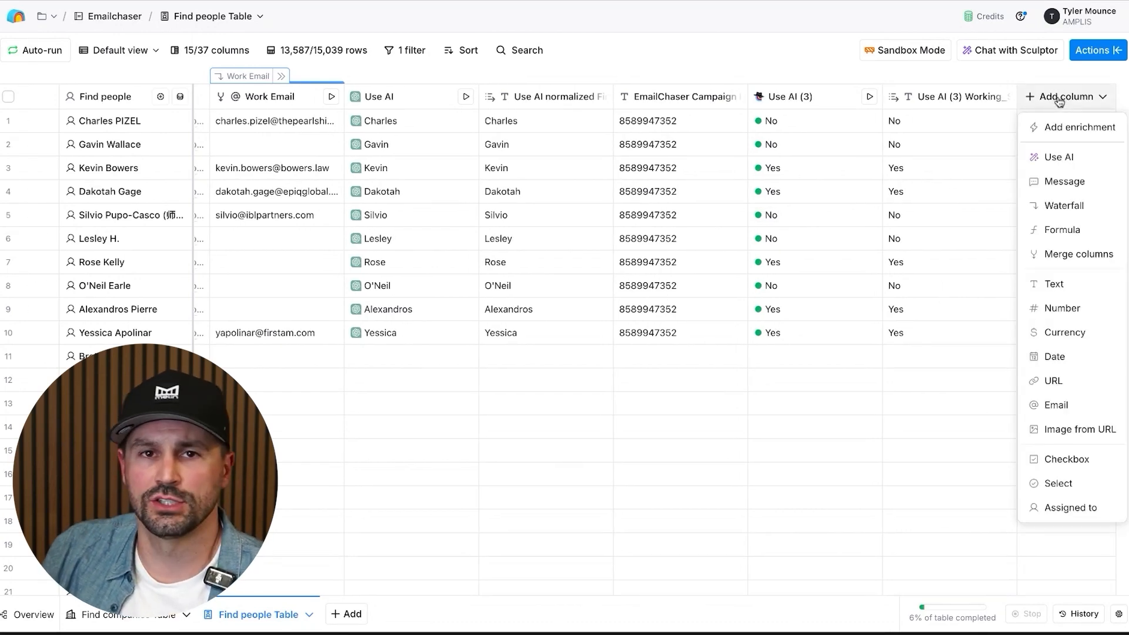
pyautogui.click(814, 70)
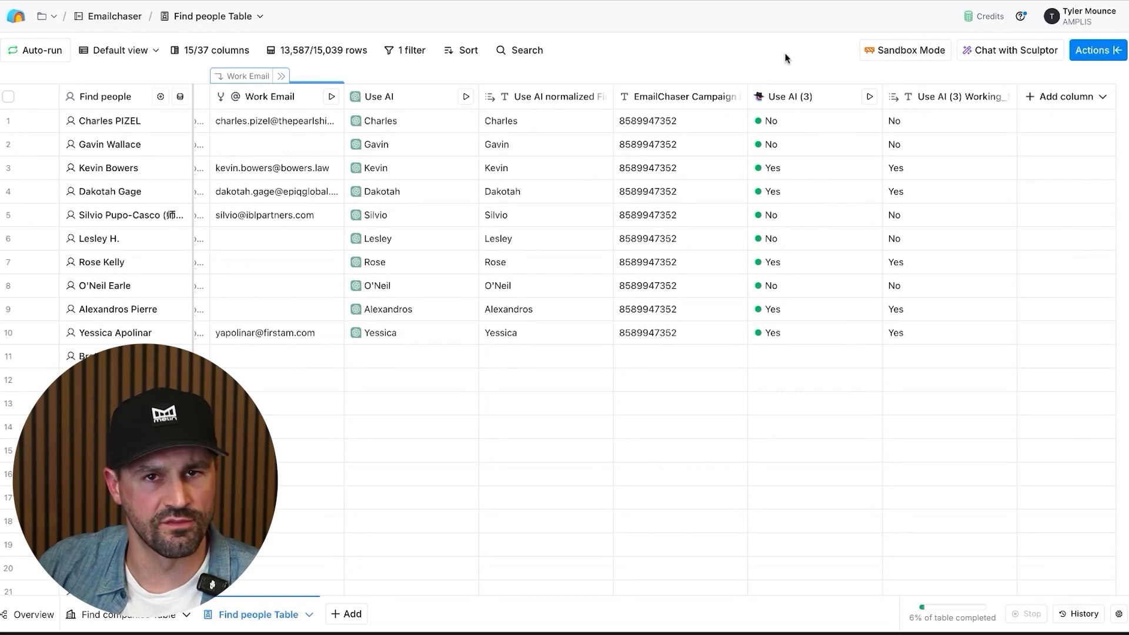
# Step: Search the enrichments for emailchaser and open the Add Leads To Your Emailchaser Campaign template
pyautogui.click(1065, 100)
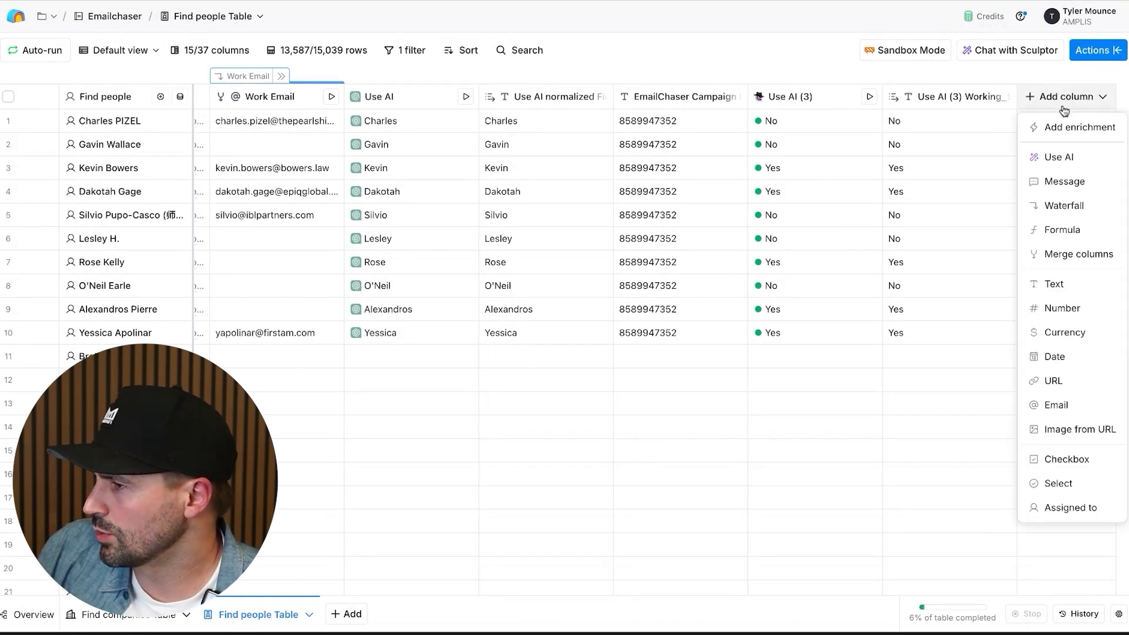
pyautogui.click(1056, 128)
pyautogui.write('emailchaser')
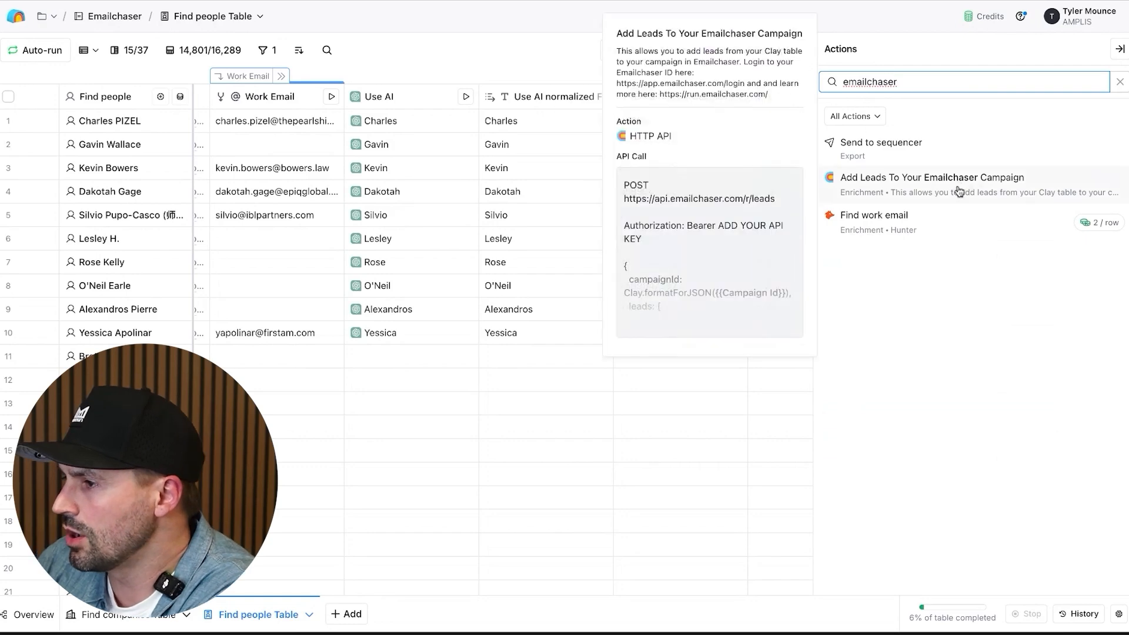
pyautogui.click(953, 183)
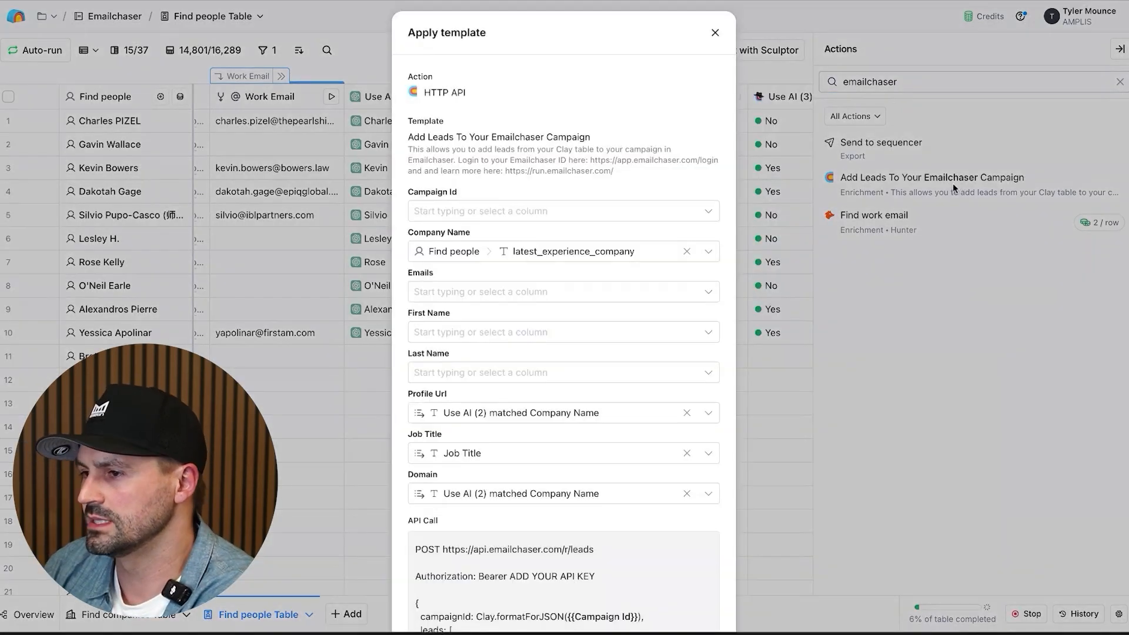
# Step: Map the template's Campaign Id to the EmailChaser Campaign ID column and Emails to Work Email
pyautogui.click(671, 212)
pyautogui.scroll(-5, 521, 329)
pyautogui.scroll(-3, 520, 339)
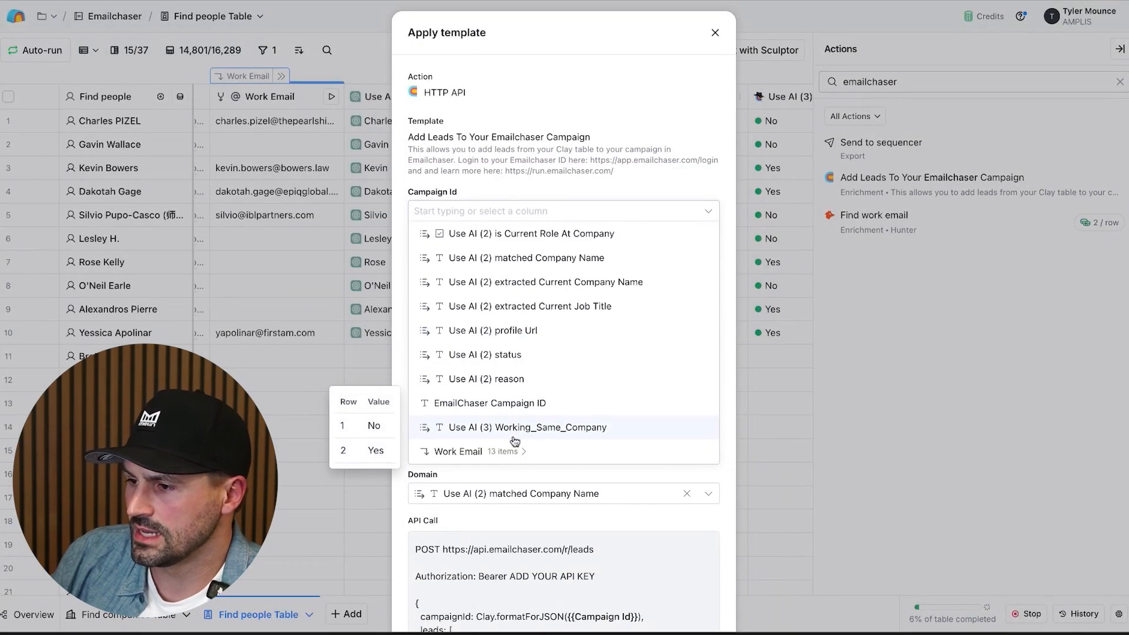
pyautogui.click(505, 407)
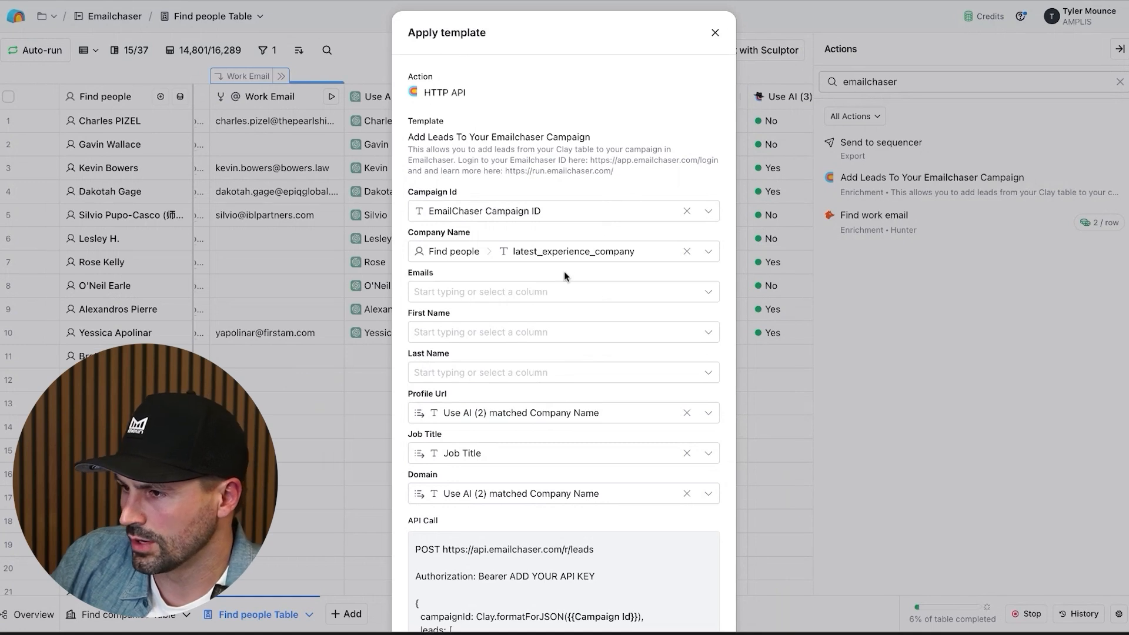
pyautogui.scroll(-1, 553, 277)
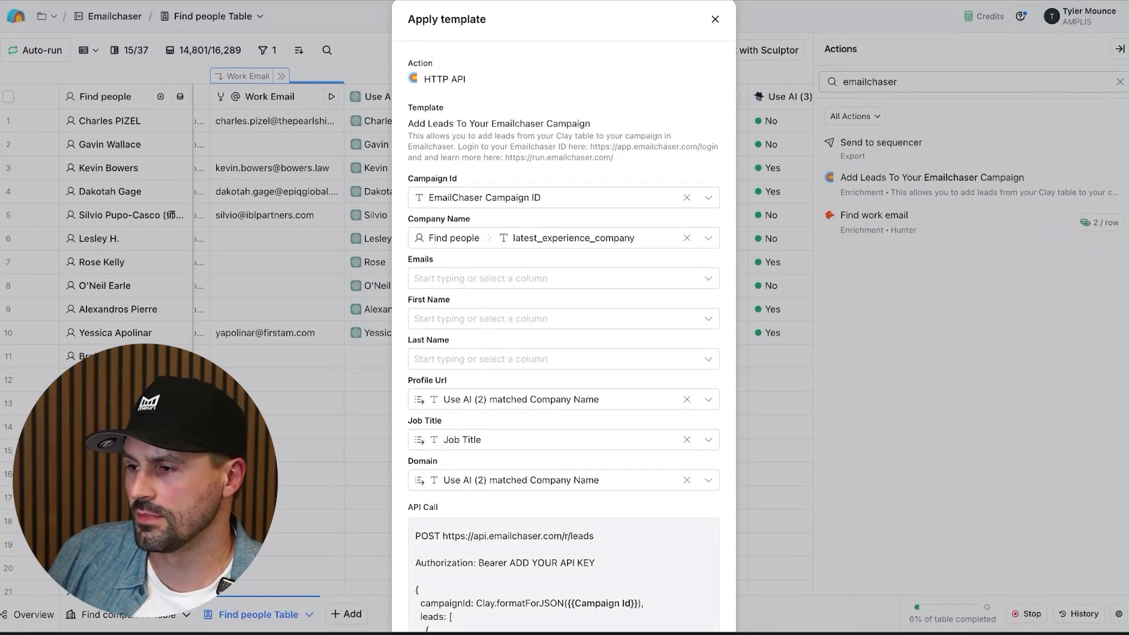
pyautogui.click(533, 283)
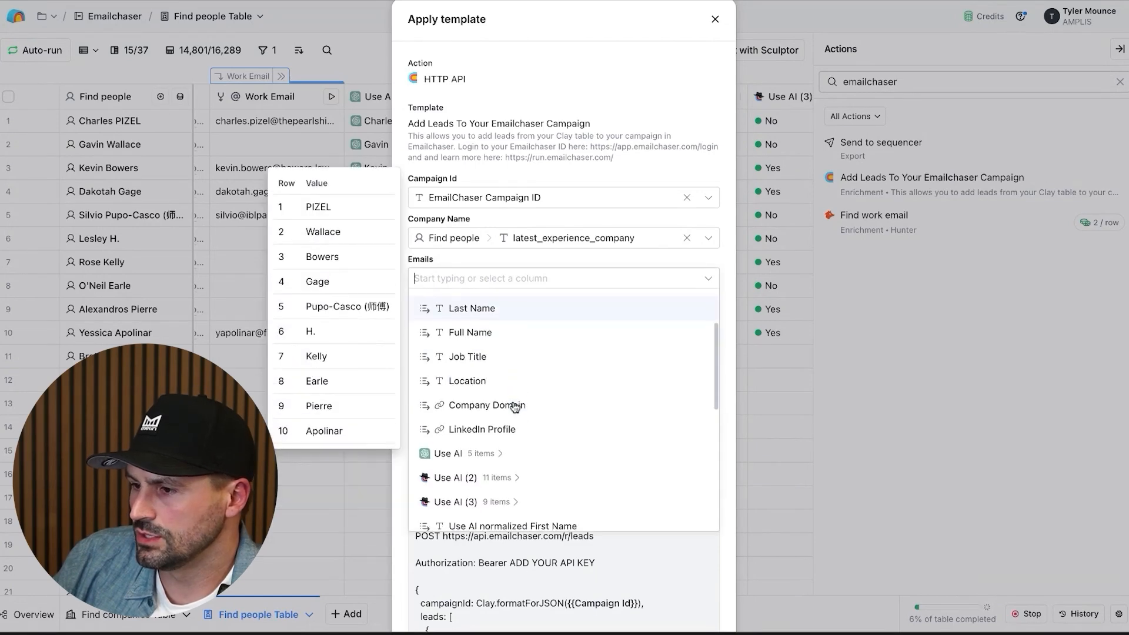
pyautogui.scroll(-10, 512, 411)
pyautogui.click(525, 519)
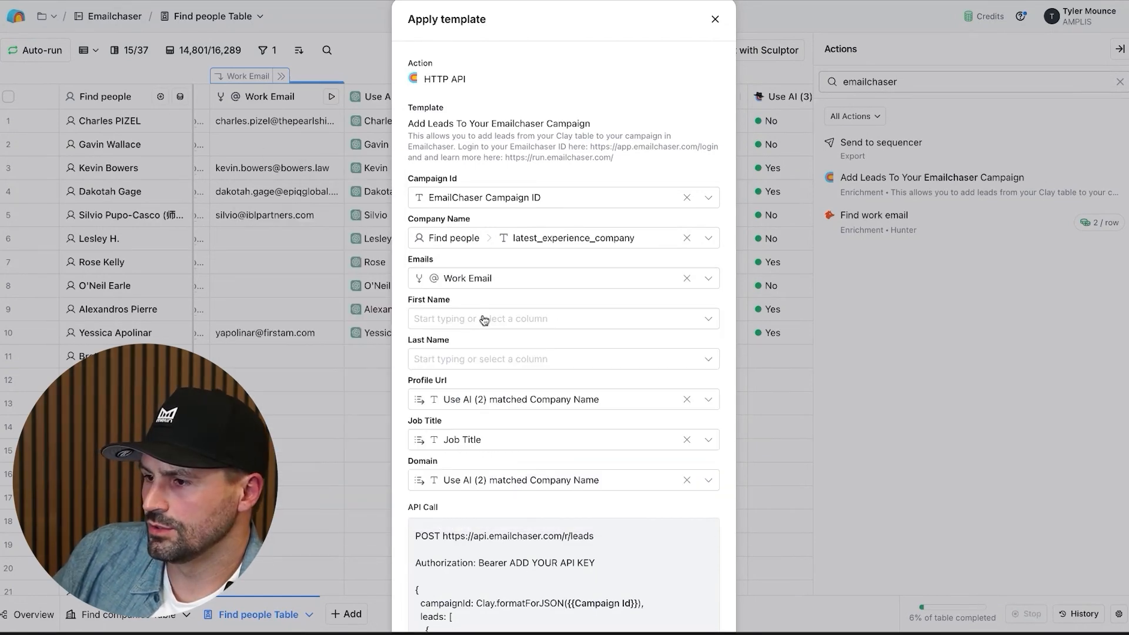
# Step: Map the template's First Name to Use AI normalized First Name and its Last Name to the Last Name column
pyautogui.click(512, 318)
pyautogui.scroll(-10, 447, 396)
pyautogui.scroll(-1, 511, 401)
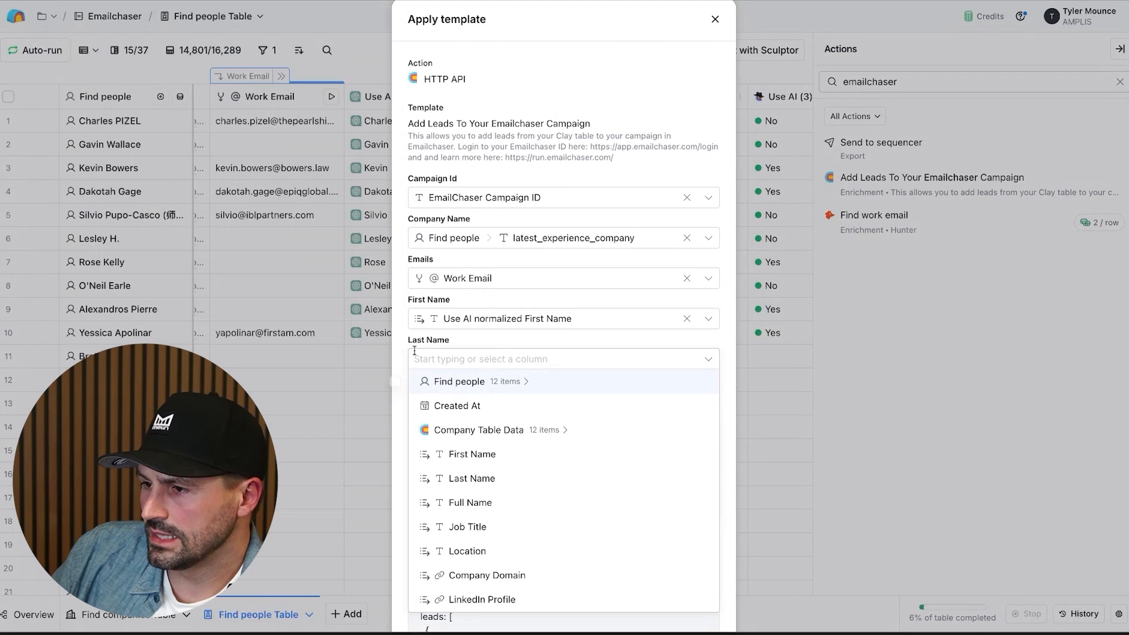
pyautogui.click(404, 345)
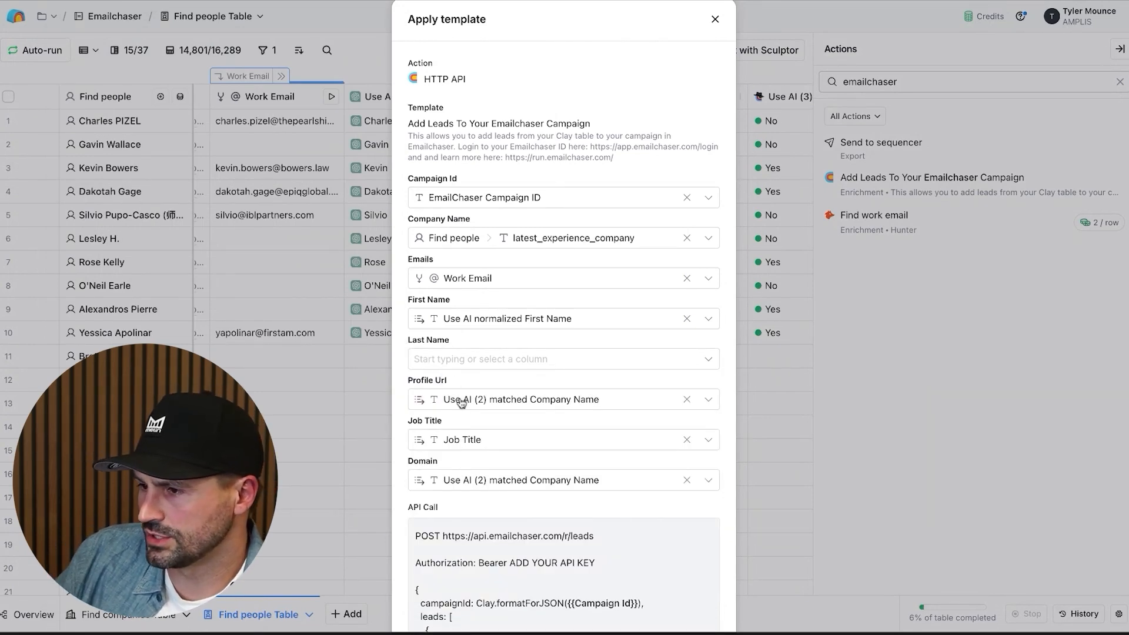
pyautogui.click(480, 359)
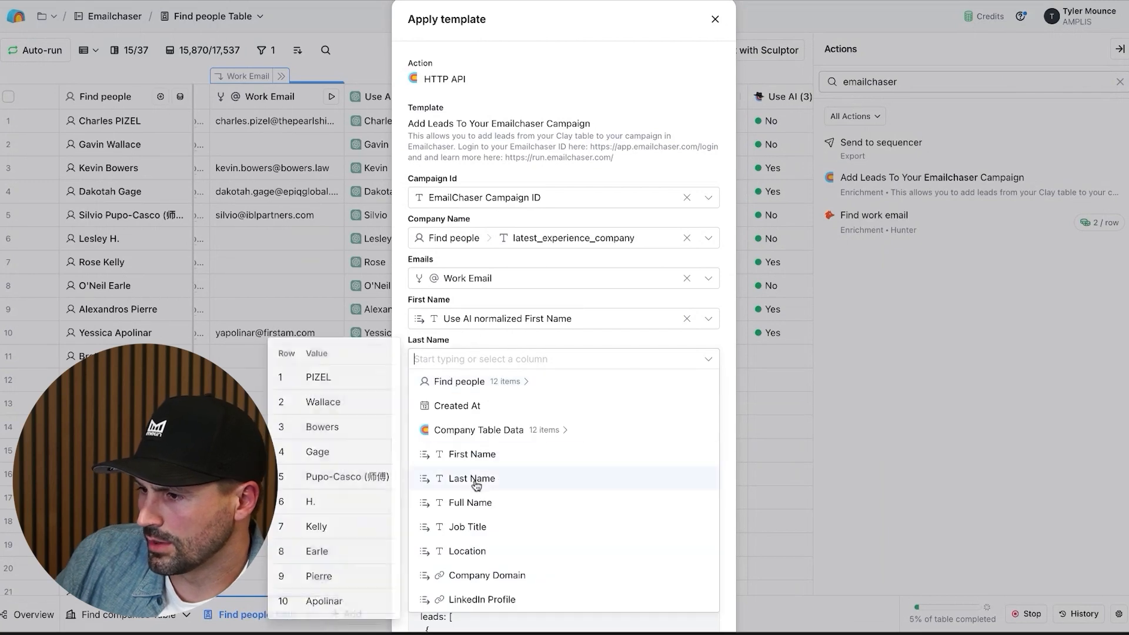
pyautogui.click(483, 478)
# Step: Map Profile Url to LinkedIn Profile and Domain to Company Domain, and apply the Emailchaser template
pyautogui.scroll(-1, 486, 473)
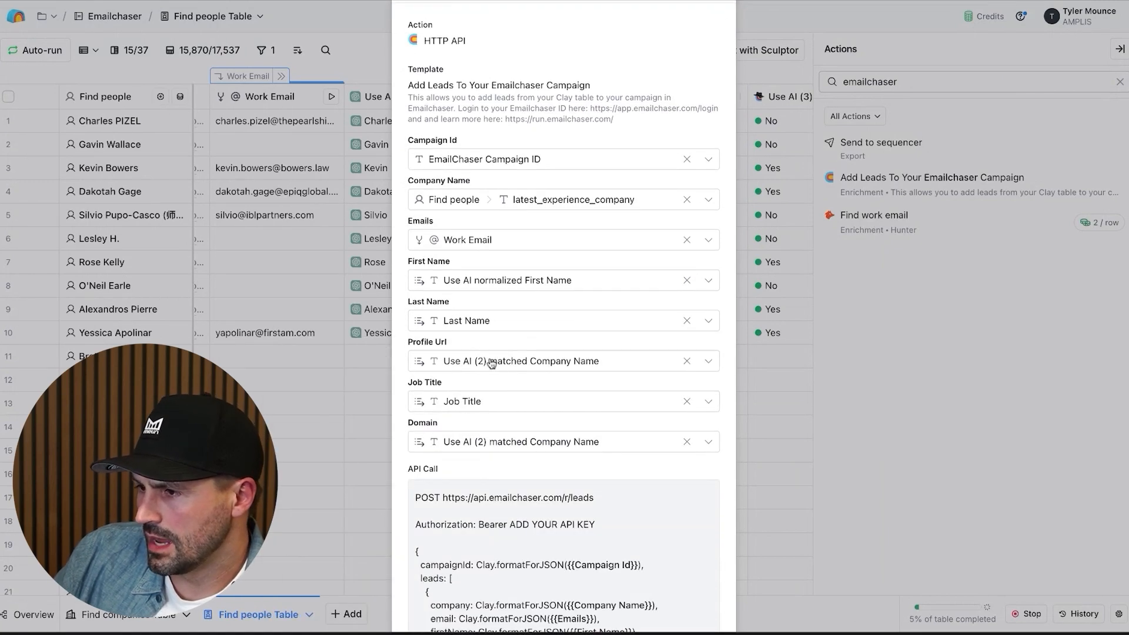
pyautogui.click(547, 361)
pyautogui.click(497, 457)
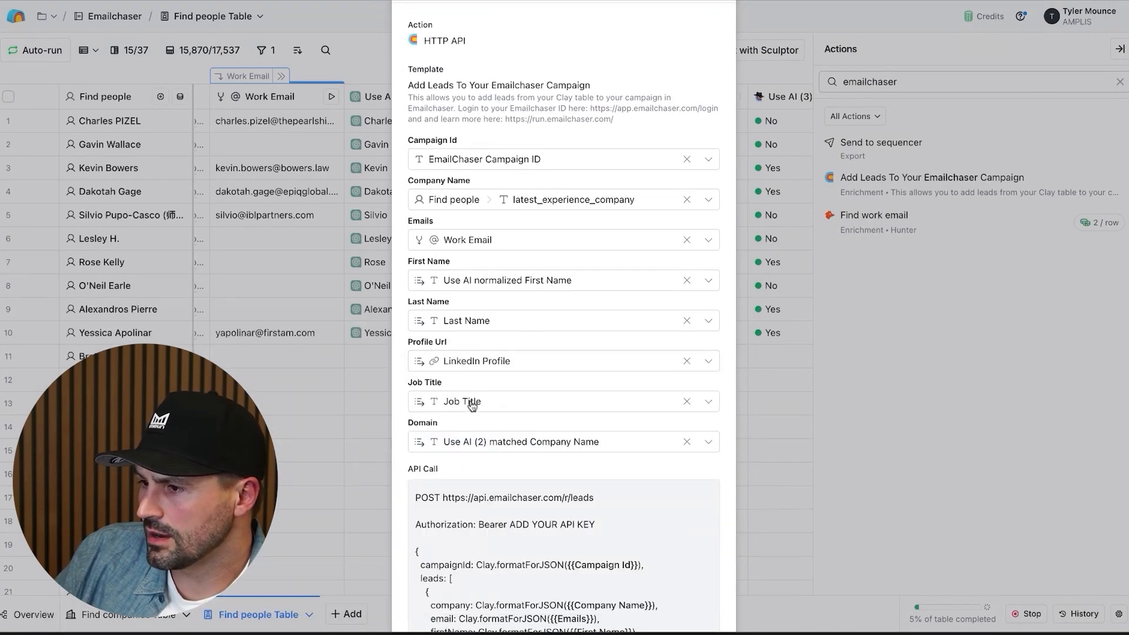
pyautogui.scroll(-1, 503, 422)
pyautogui.click(500, 422)
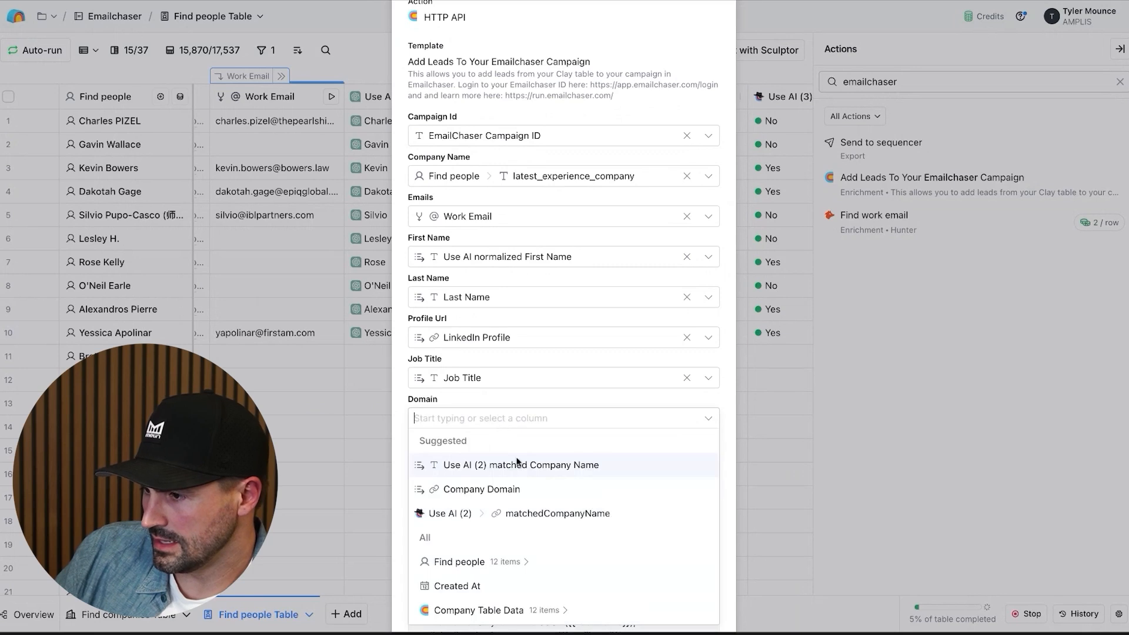
pyautogui.click(469, 559)
pyautogui.scroll(-4, 521, 519)
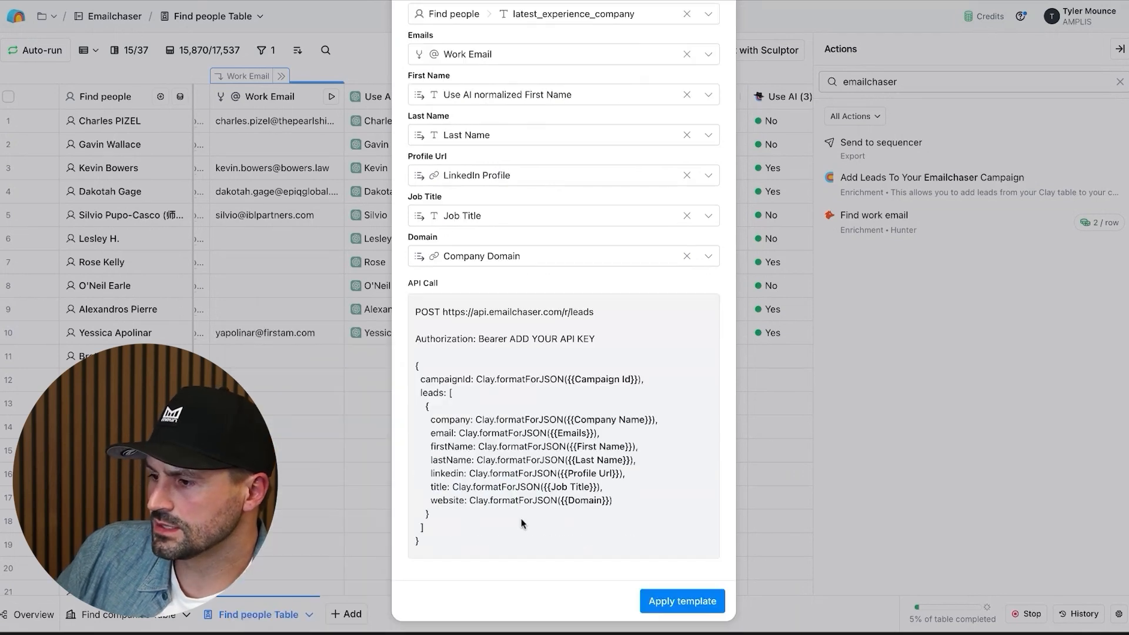
pyautogui.click(669, 609)
pyautogui.scroll(-1, 926, 480)
pyautogui.scroll(-5, 926, 479)
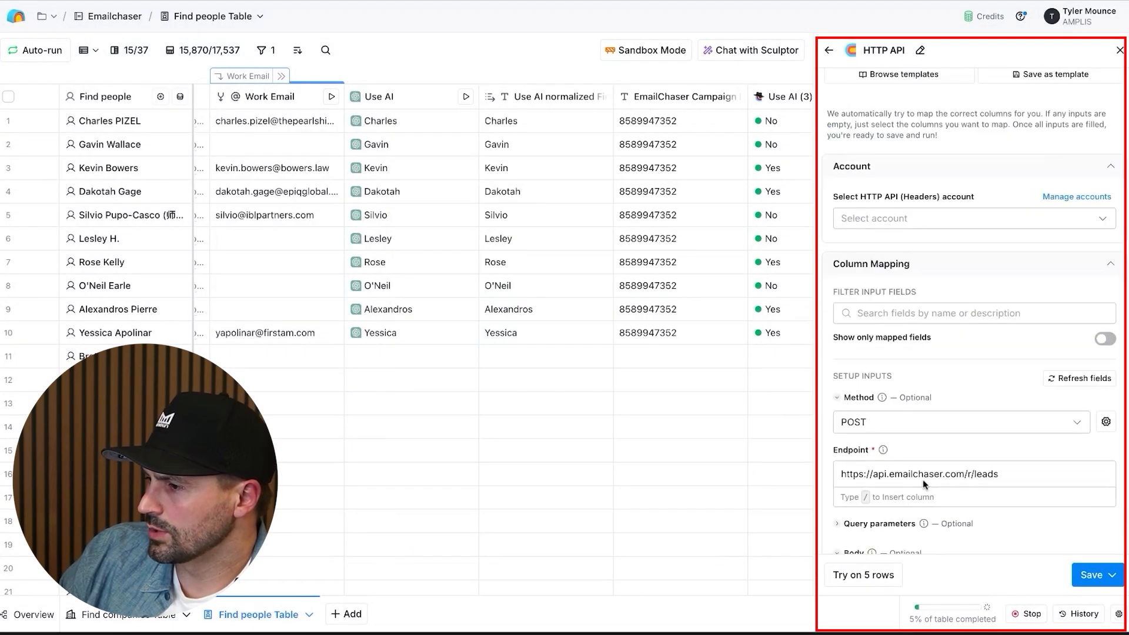